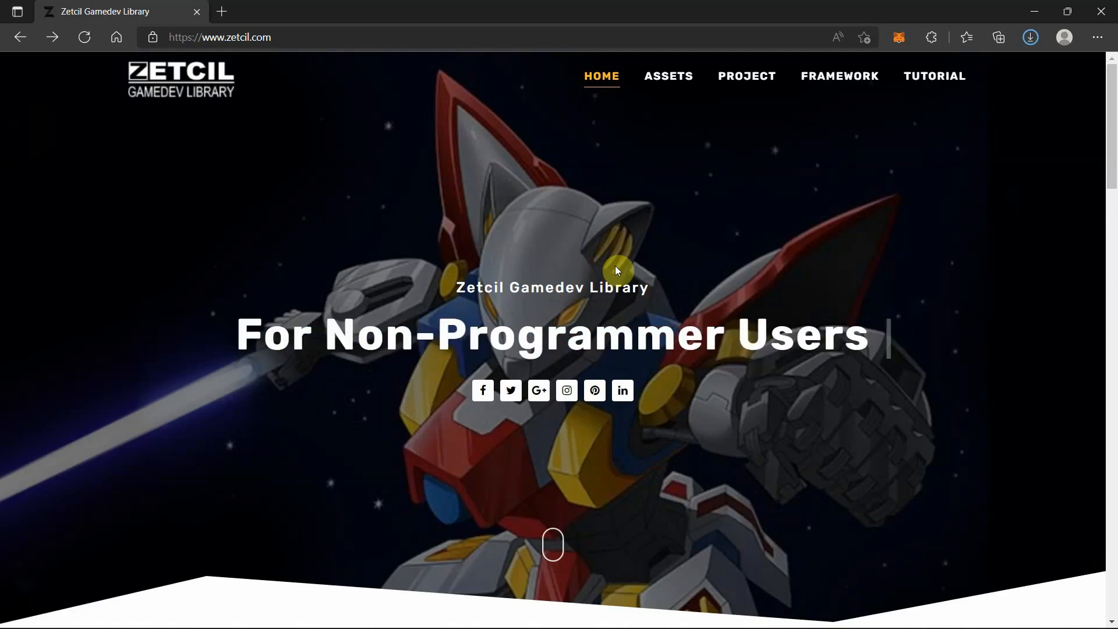
Step: Open the Zetcil Project download folder and select Z11_ThirdPersonMovement.unitypackage for downloading
{"action": "left_click", "coordinate": [729, 82]}
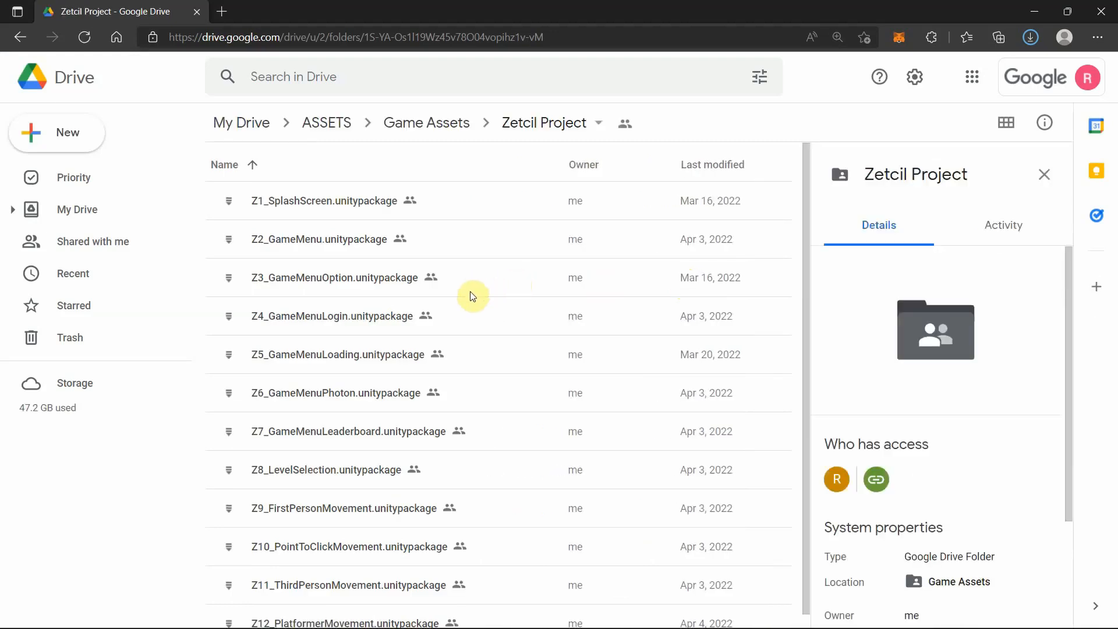
{"action": "scroll", "coordinate": [472, 296], "scroll_direction": "down", "scroll_amount": 1}
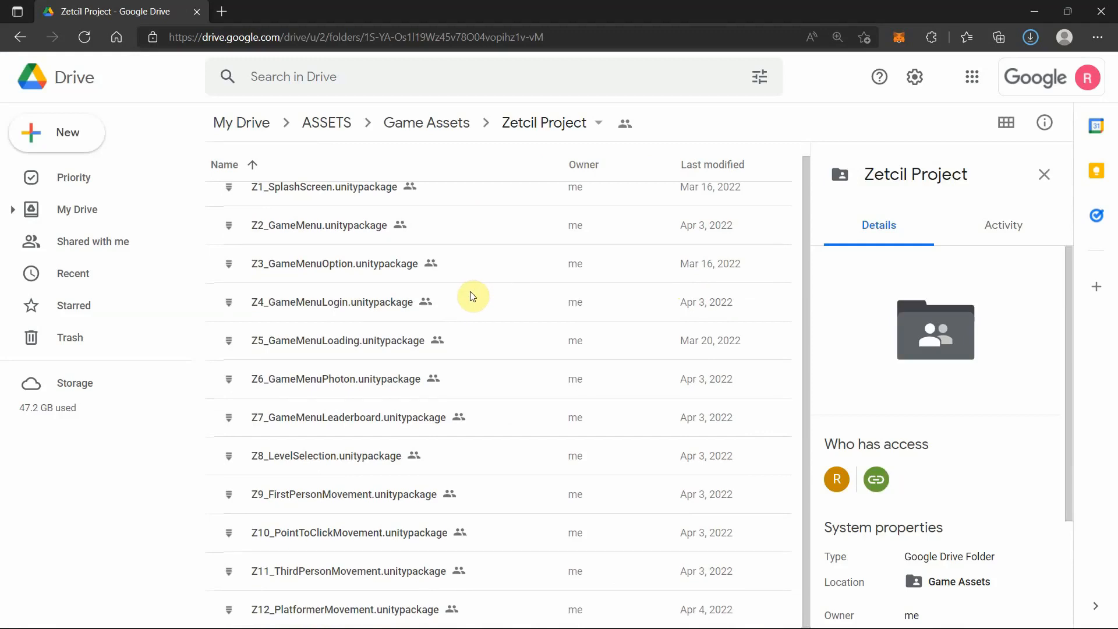
{"action": "left_click", "coordinate": [285, 572]}
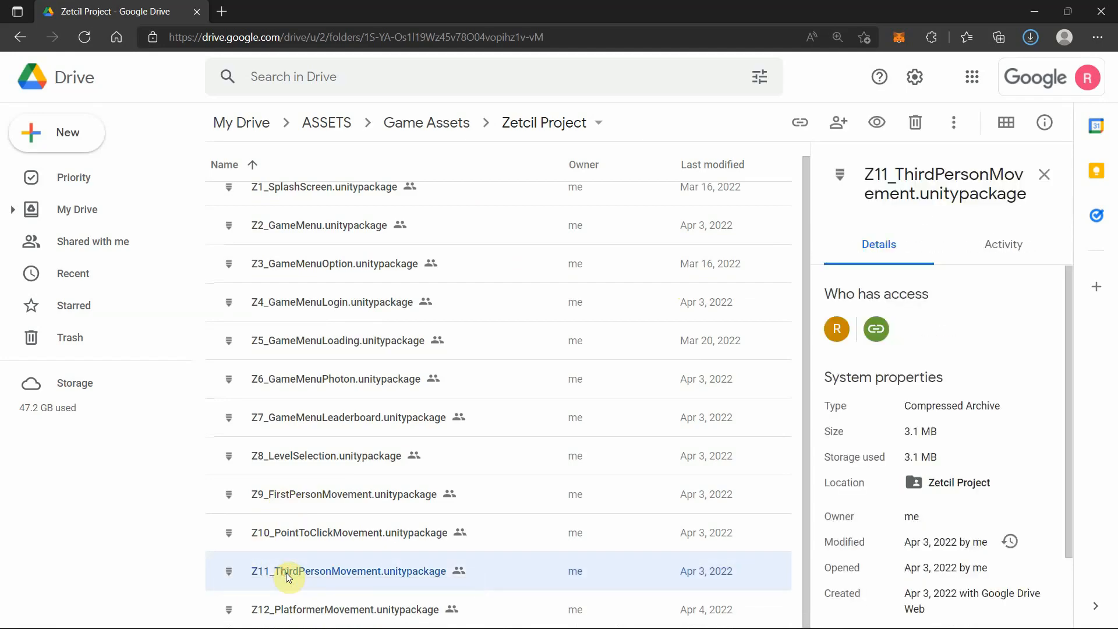
{"action": "right_click", "coordinate": [285, 572]}
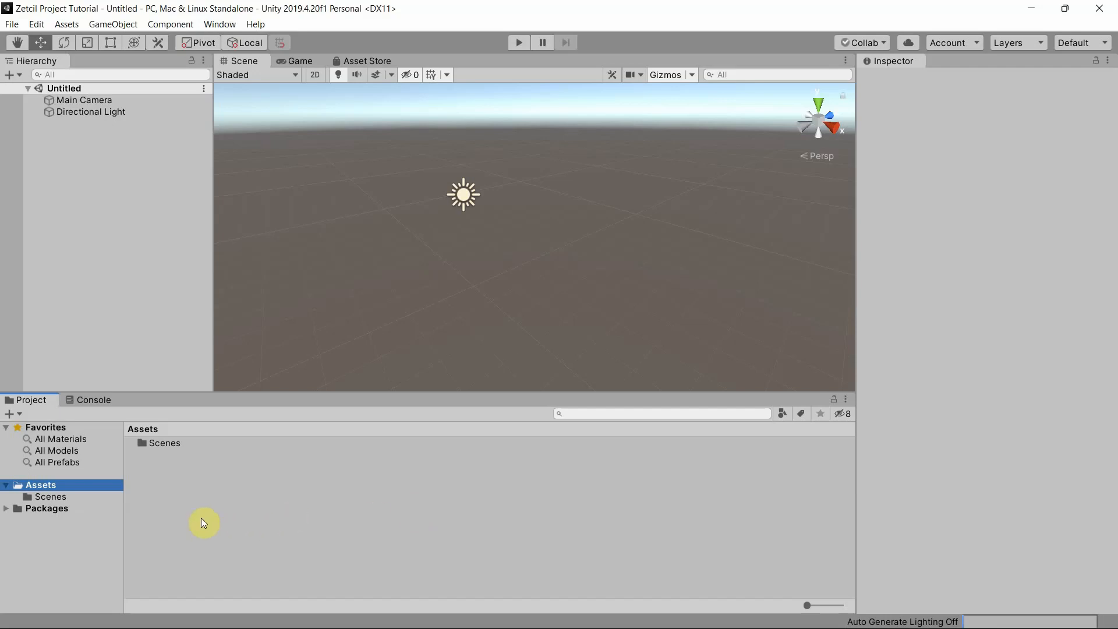
Step: In Unity, import the custom package Z11_ThirdPersonMovement with all its contents into Assets
{"action": "right_click", "coordinate": [158, 496]}
{"action": "mouse_move", "coordinate": [299, 290]}
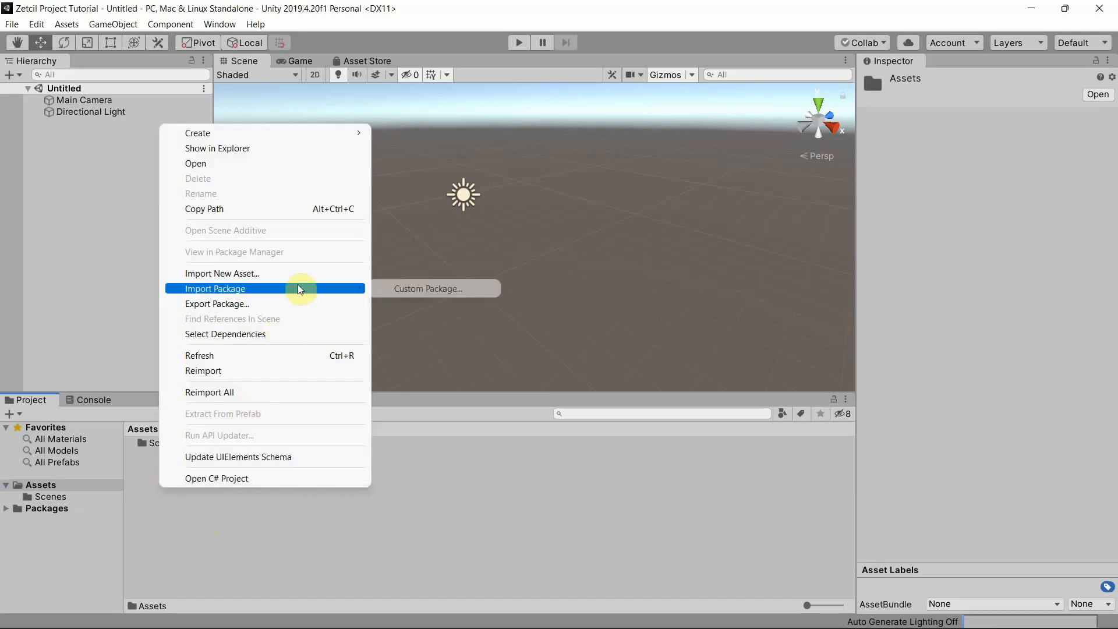
{"action": "left_click", "coordinate": [429, 288]}
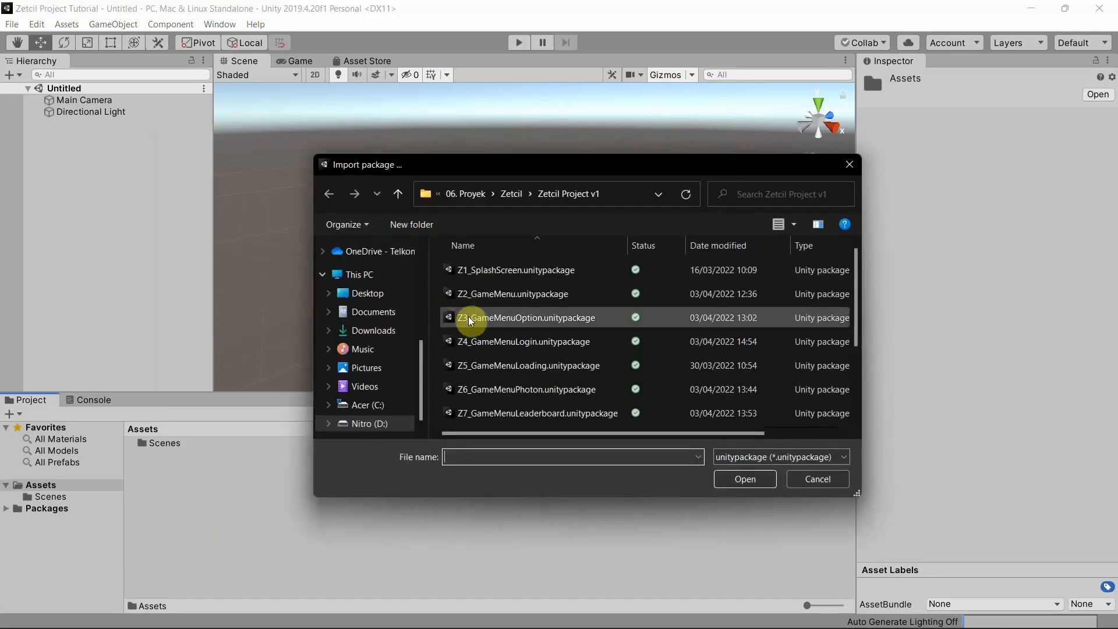
{"action": "scroll", "coordinate": [519, 364], "scroll_direction": "down", "scroll_amount": 2}
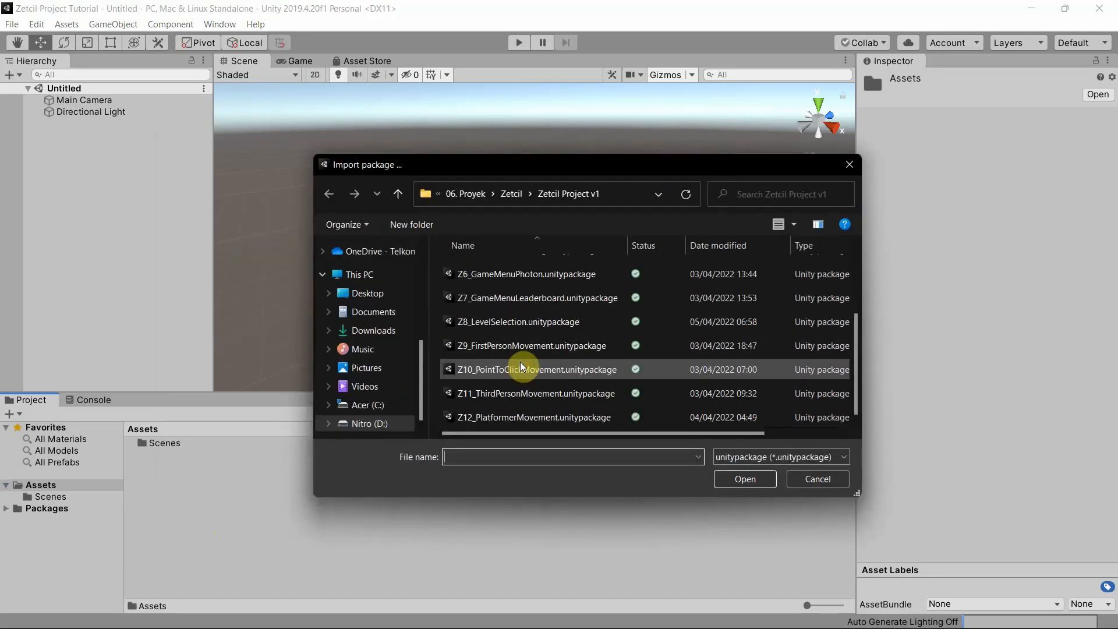
{"action": "left_click", "coordinate": [500, 392]}
{"action": "left_click", "coordinate": [743, 481]}
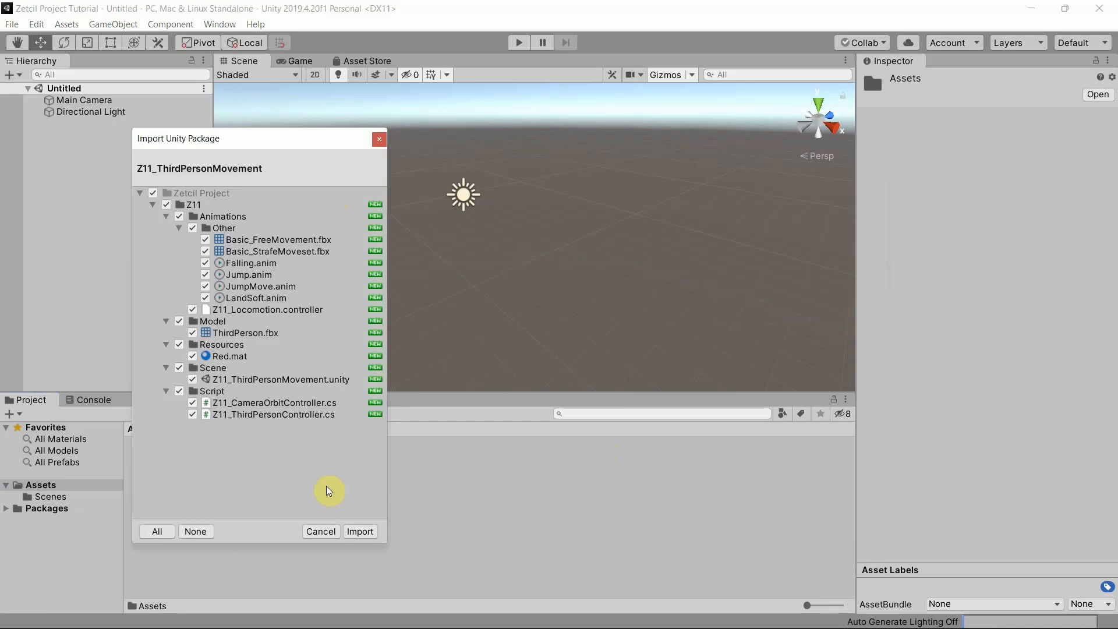
{"action": "left_click", "coordinate": [360, 532]}
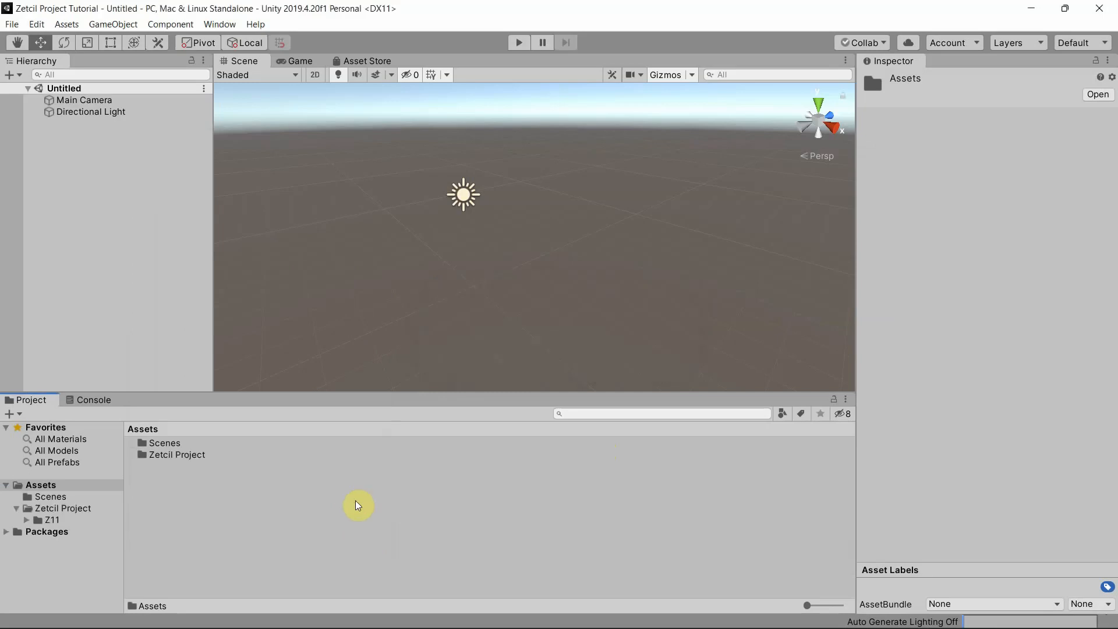
Step: Expand the imported Z11 folder, widen the folder tree and open Zetcil Project > Z11
{"action": "left_click", "coordinate": [28, 521]}
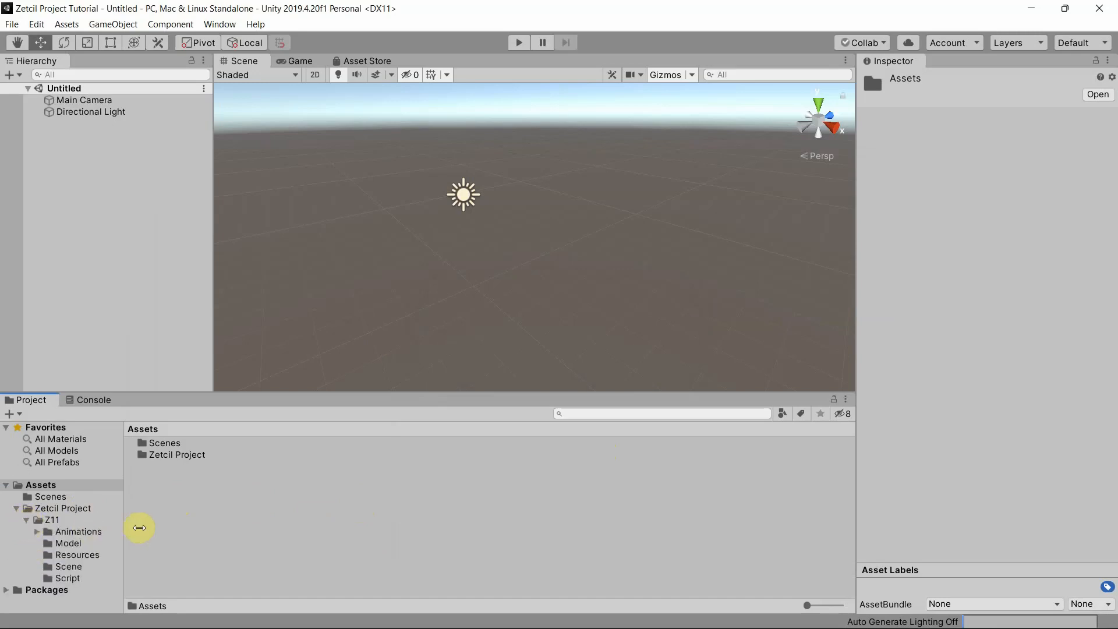
{"action": "left_click_drag", "start_coordinate": [123, 522], "coordinate": [142, 521]}
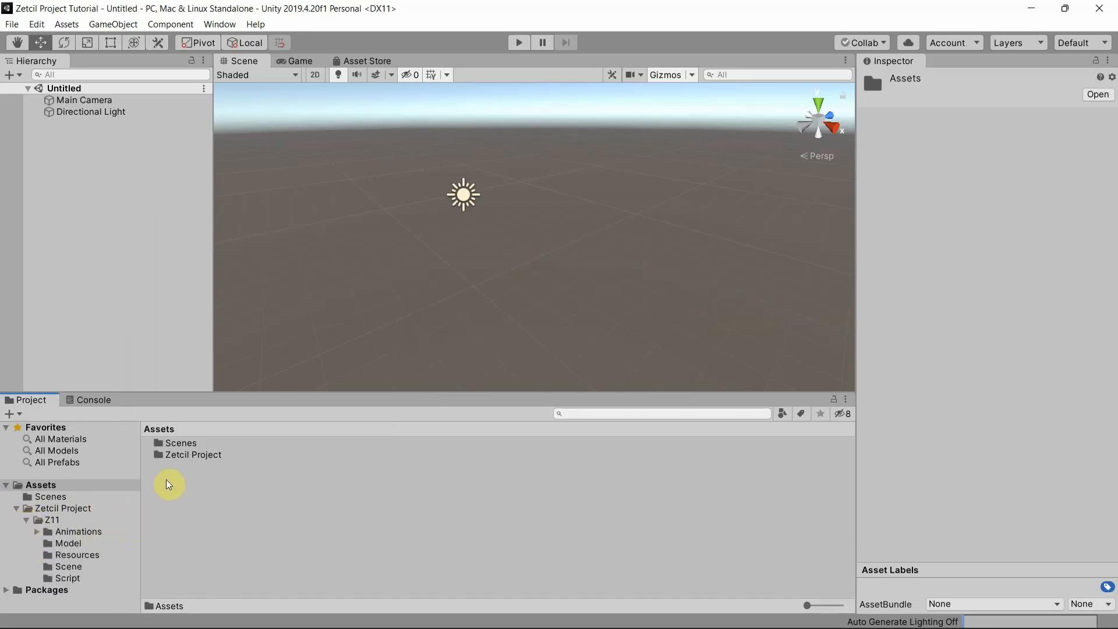
{"action": "double_click", "coordinate": [175, 456]}
{"action": "left_click", "coordinate": [170, 445]}
{"action": "double_click", "coordinate": [171, 445]}
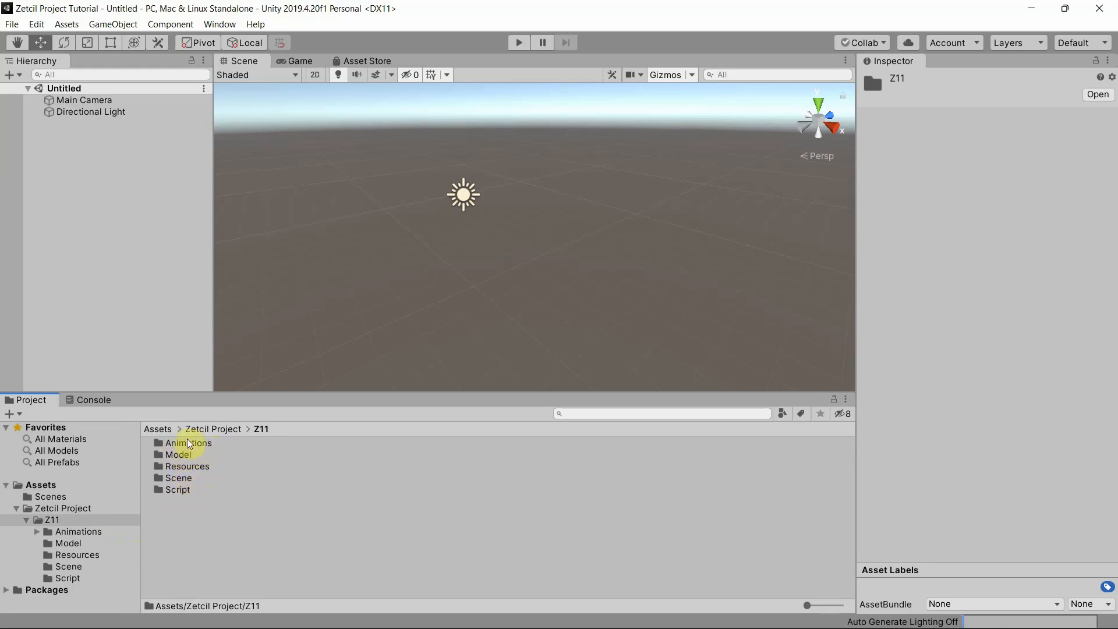
Step: Place the ThirdPerson model from the Model folder into the untitled scene and inspect it up close from several angles
{"action": "double_click", "coordinate": [184, 456]}
{"action": "left_click", "coordinate": [184, 445]}
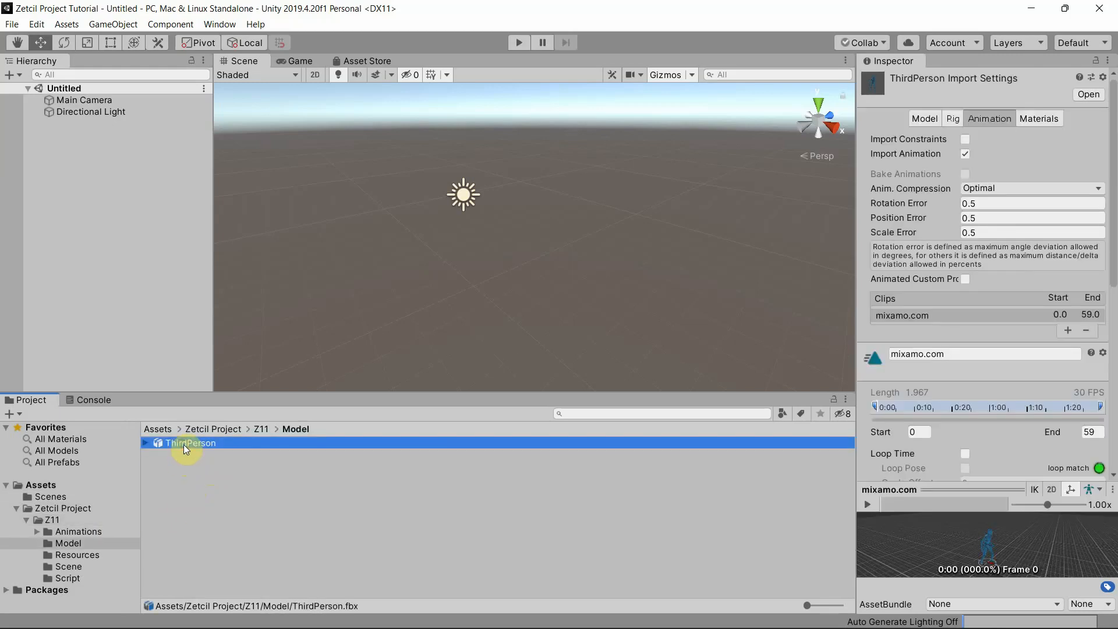
{"action": "left_click_drag", "start_coordinate": [183, 445], "coordinate": [412, 310]}
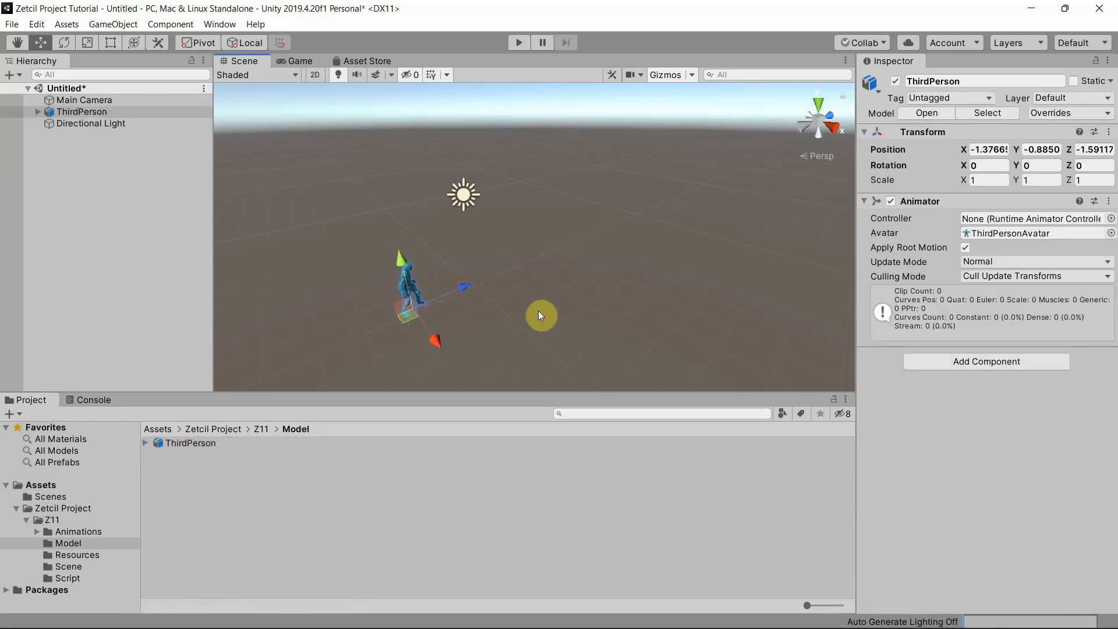
{"action": "key", "text": "f"}
{"action": "scroll", "coordinate": [498, 297], "scroll_direction": "up", "scroll_amount": 6}
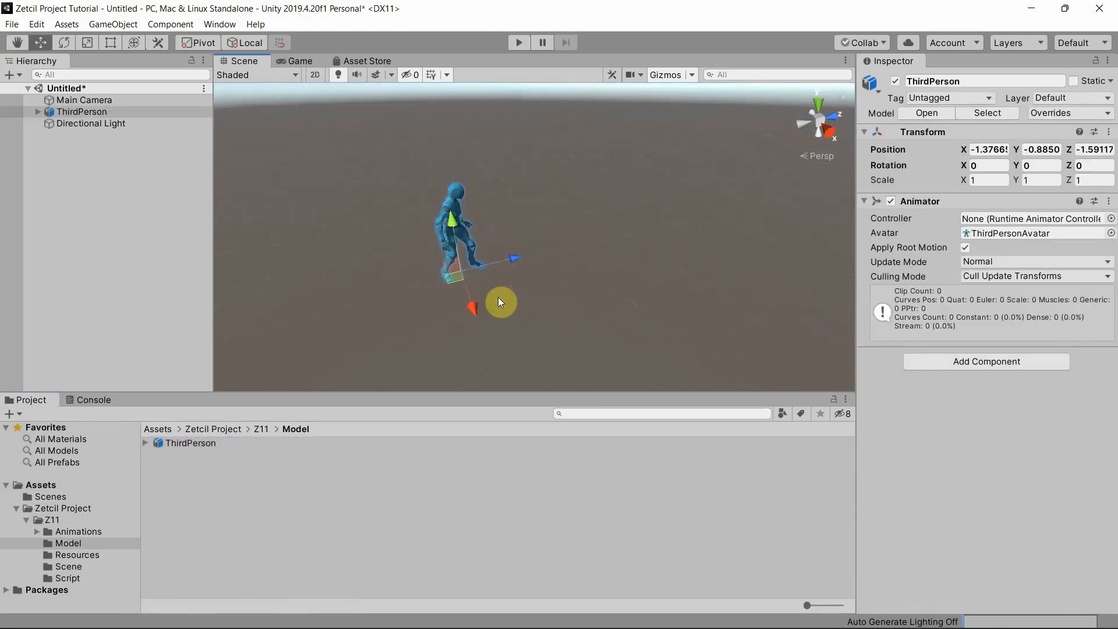
{"action": "right_click_drag", "start_coordinate": [530, 292], "coordinate": [448, 233]}
{"action": "scroll", "coordinate": [503, 281], "scroll_direction": "up", "scroll_amount": 5}
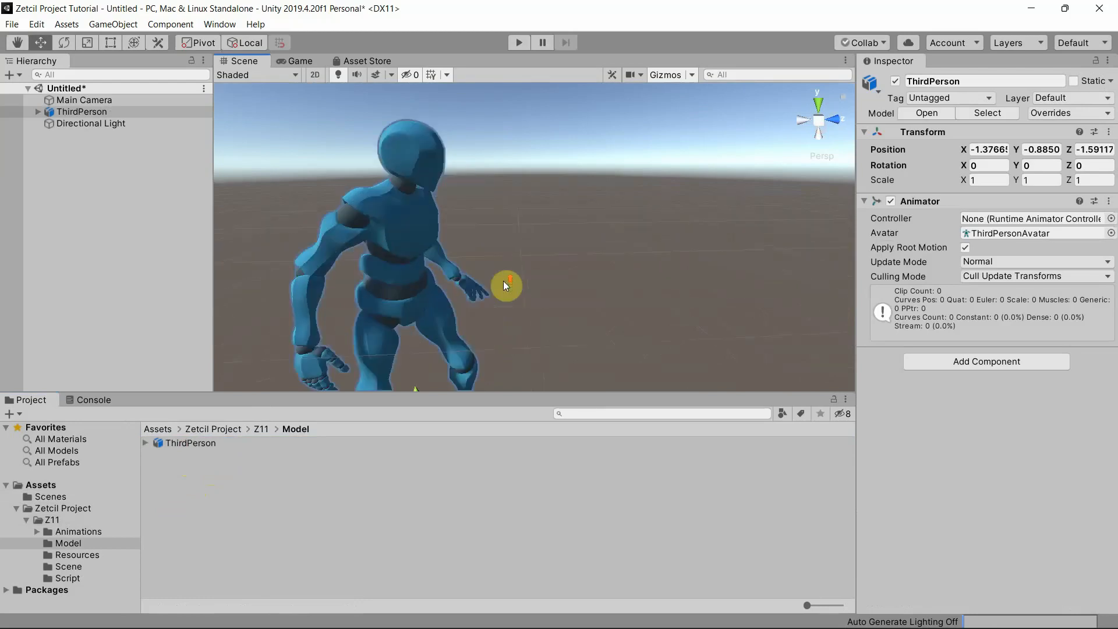
{"action": "scroll", "coordinate": [537, 277], "scroll_direction": "down", "scroll_amount": 3}
{"action": "right_click_drag", "start_coordinate": [537, 278], "coordinate": [373, 284]}
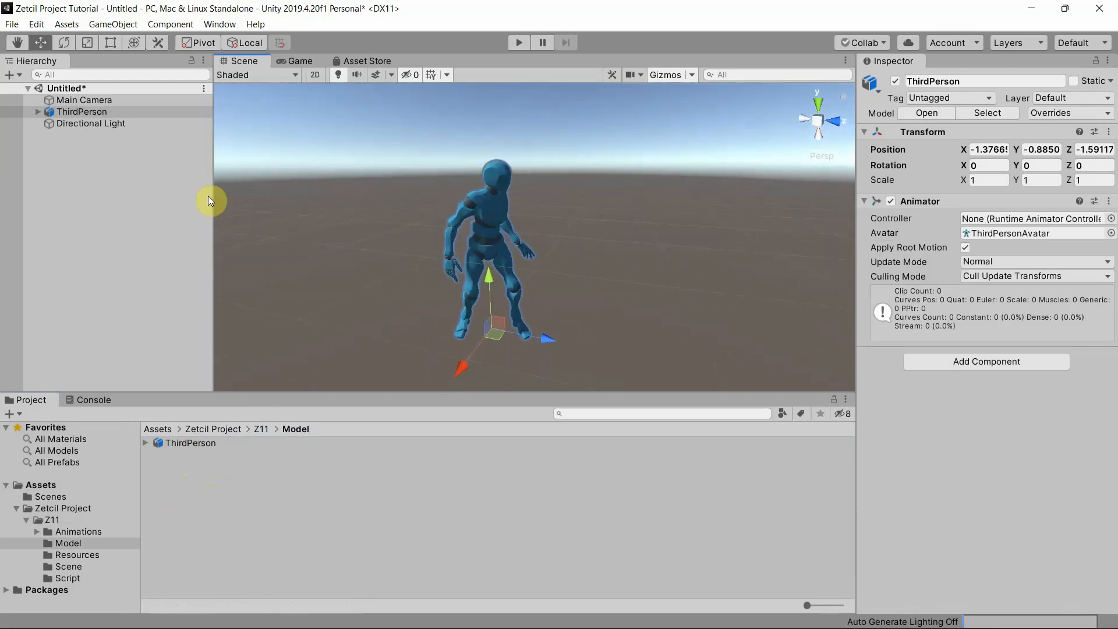
Step: Delete the ThirdPerson model from the untitled scene
{"action": "left_click", "coordinate": [133, 113]}
{"action": "key", "text": "Delete"}
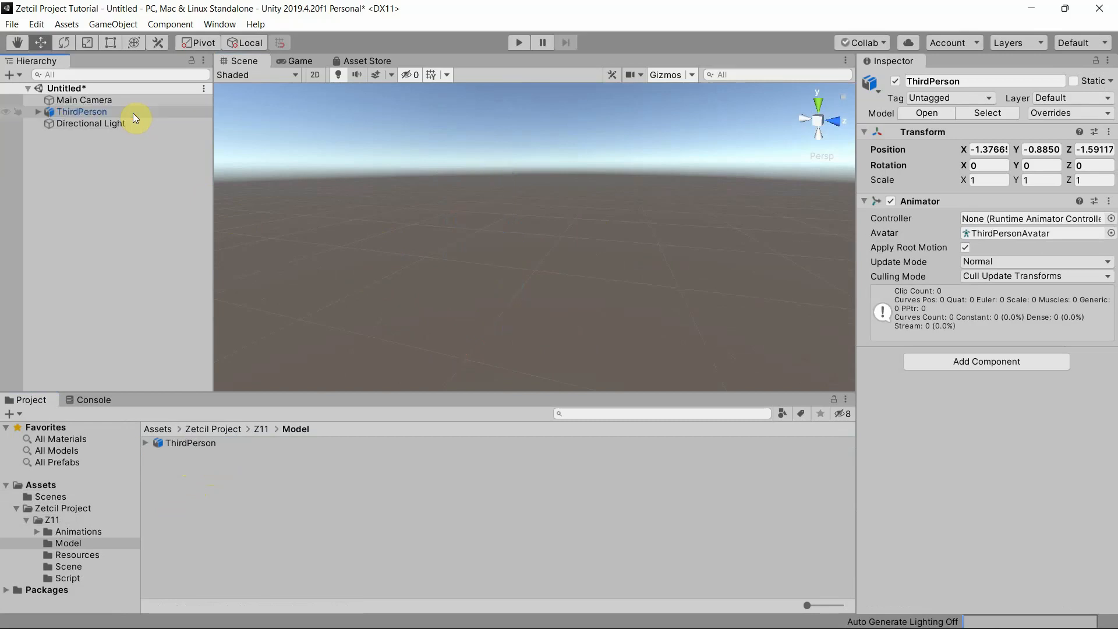
Step: Open the Z11_ThirdPersonMovement scene from the Z11 Scene folder without saving the untitled scene
{"action": "left_click", "coordinate": [81, 530]}
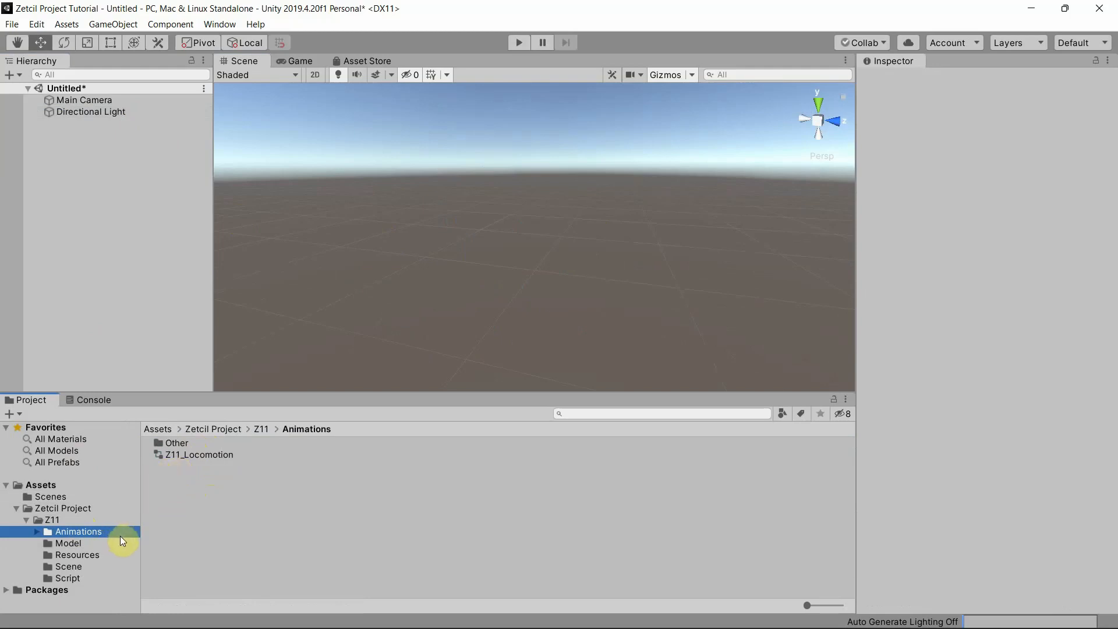
{"action": "left_click", "coordinate": [81, 566]}
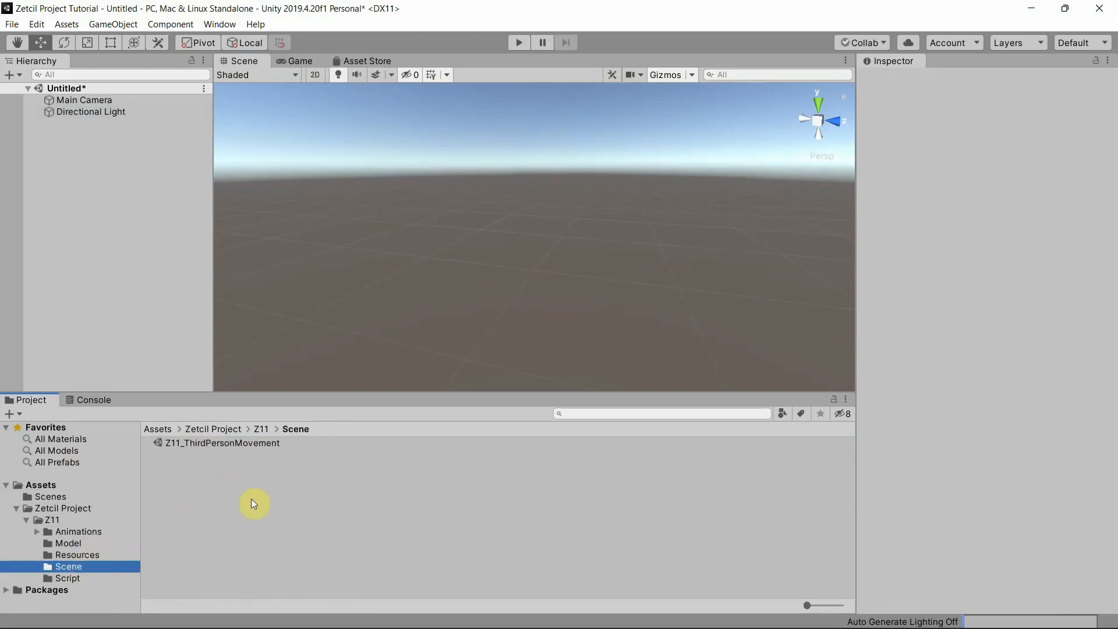
{"action": "left_click", "coordinate": [194, 443]}
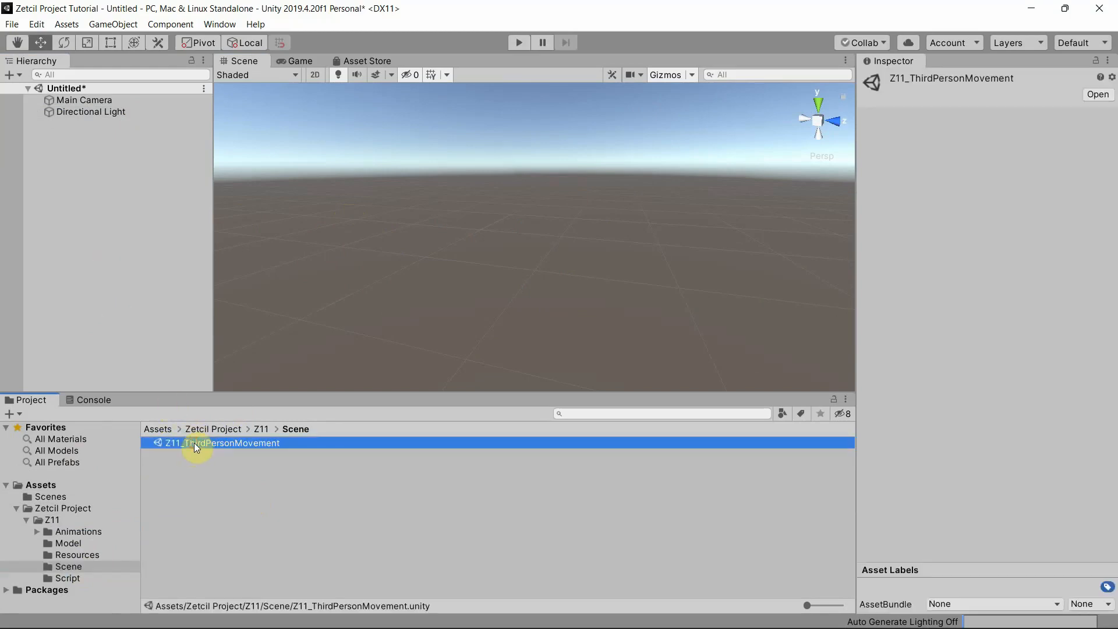
{"action": "double_click", "coordinate": [193, 443]}
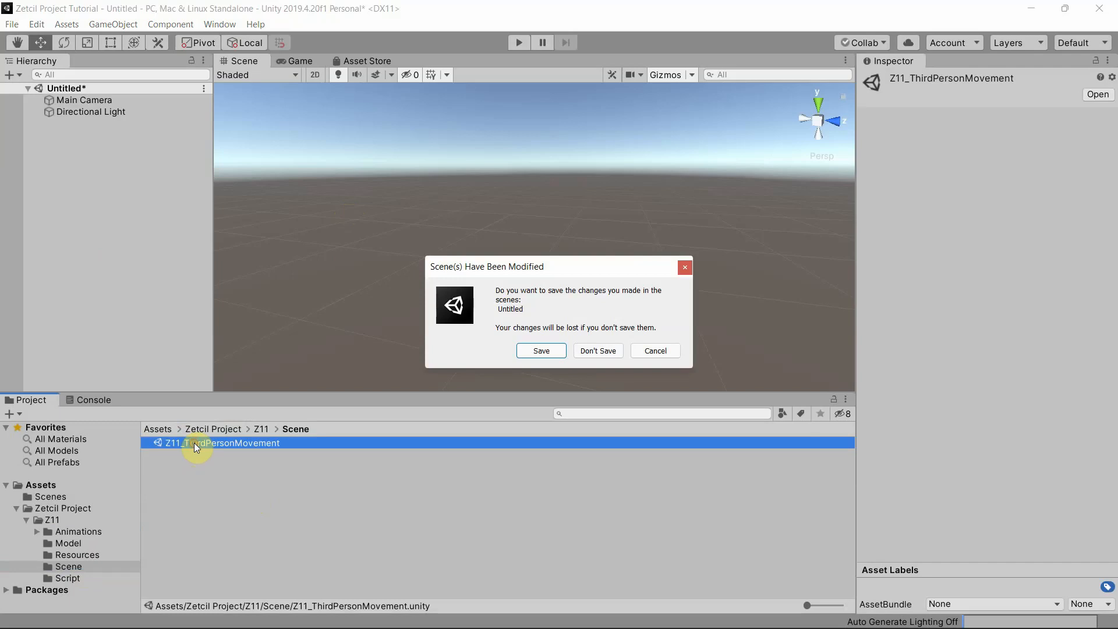
{"action": "left_click", "coordinate": [598, 351]}
Step: Examine the character on the plane and the settings of Z11_CameraOrbitController and Z11_ThirdPersonController
{"action": "left_click_drag", "start_coordinate": [455, 199], "coordinate": [547, 246], "text": "alt"}
{"action": "scroll", "coordinate": [558, 256], "scroll_direction": "down", "scroll_amount": 10}
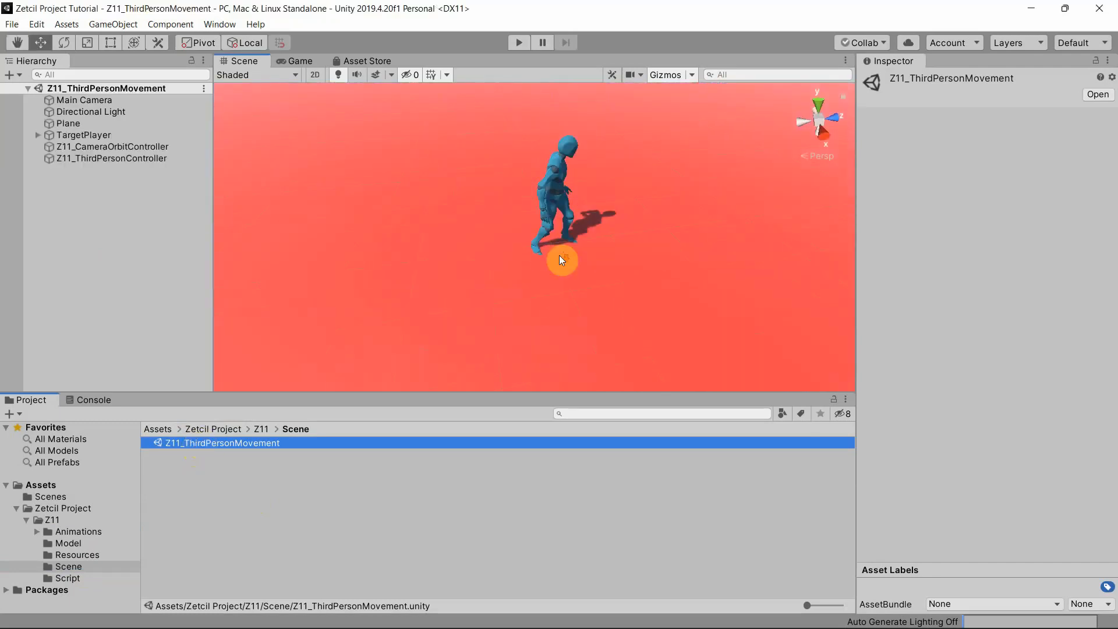
{"action": "right_click_drag", "start_coordinate": [405, 262], "coordinate": [427, 271]}
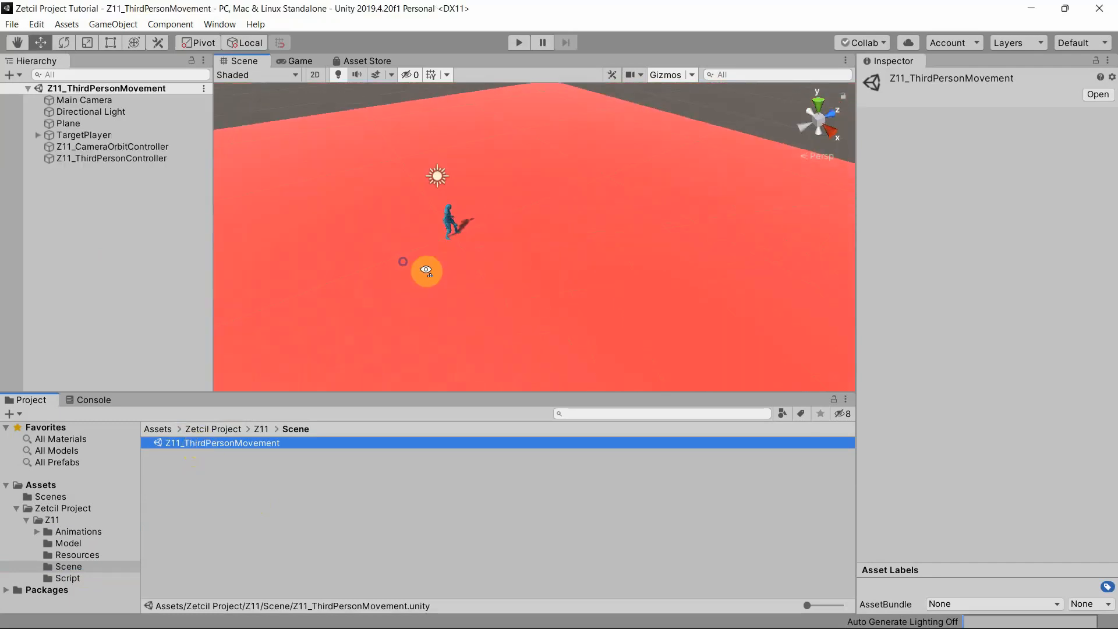
{"action": "middle_click_drag", "start_coordinate": [492, 285], "coordinate": [540, 255]}
{"action": "scroll", "coordinate": [539, 255], "scroll_direction": "up", "scroll_amount": 5}
{"action": "mouse_move", "coordinate": [535, 257]}
{"action": "right_mouse_down"}
{"action": "mouse_move", "coordinate": [545, 267]}
{"action": "mouse_move", "coordinate": [542, 248]}
{"action": "right_mouse_up"}
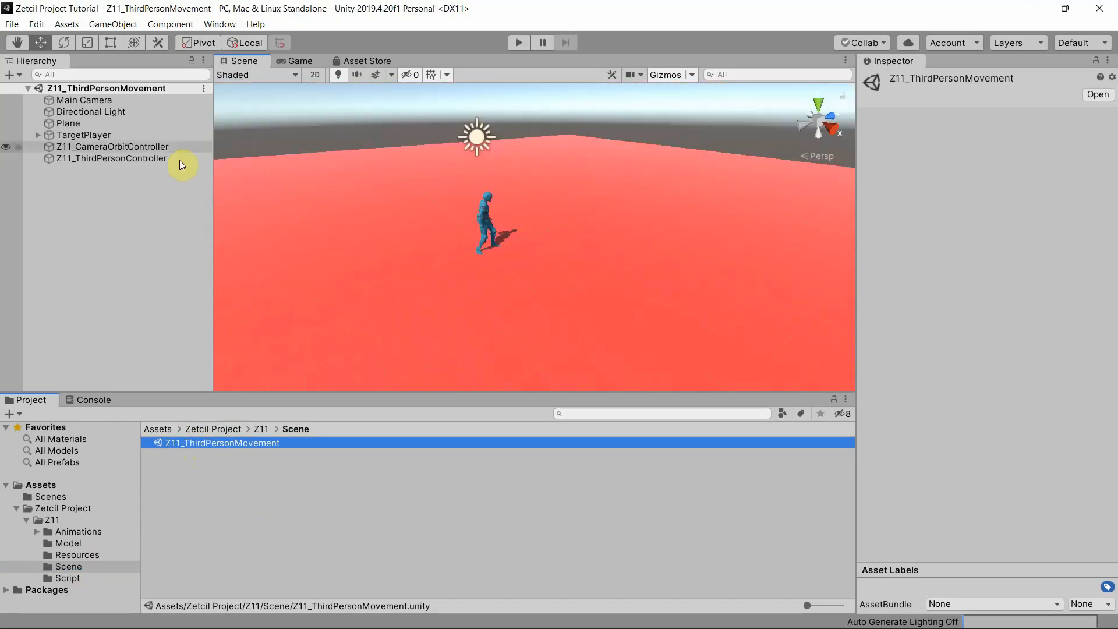
{"action": "left_click", "coordinate": [103, 146]}
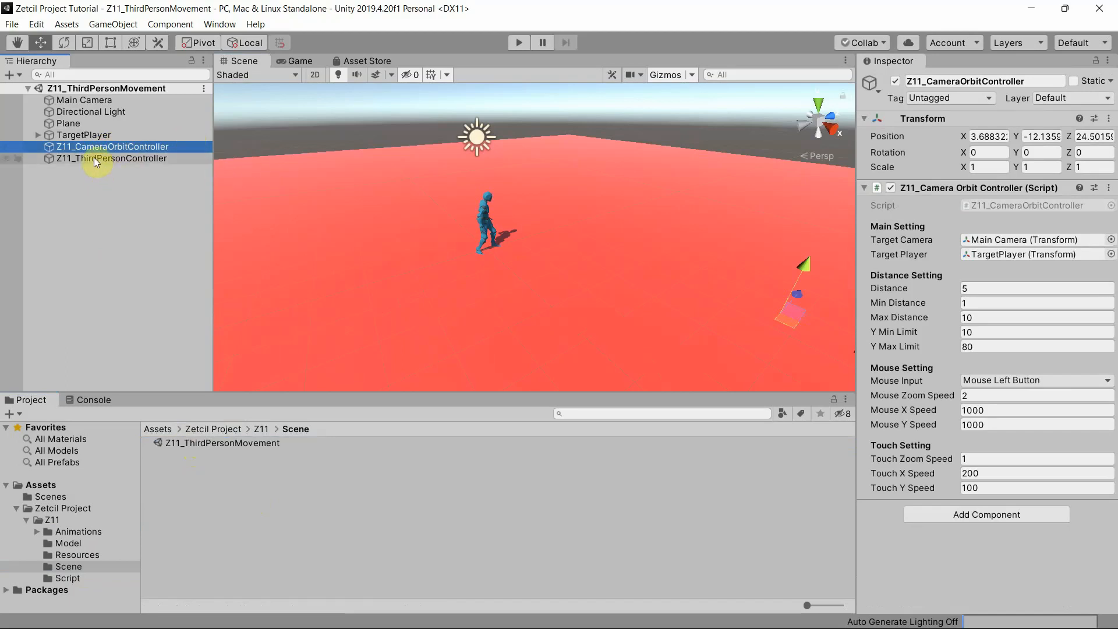
{"action": "left_click", "coordinate": [151, 158]}
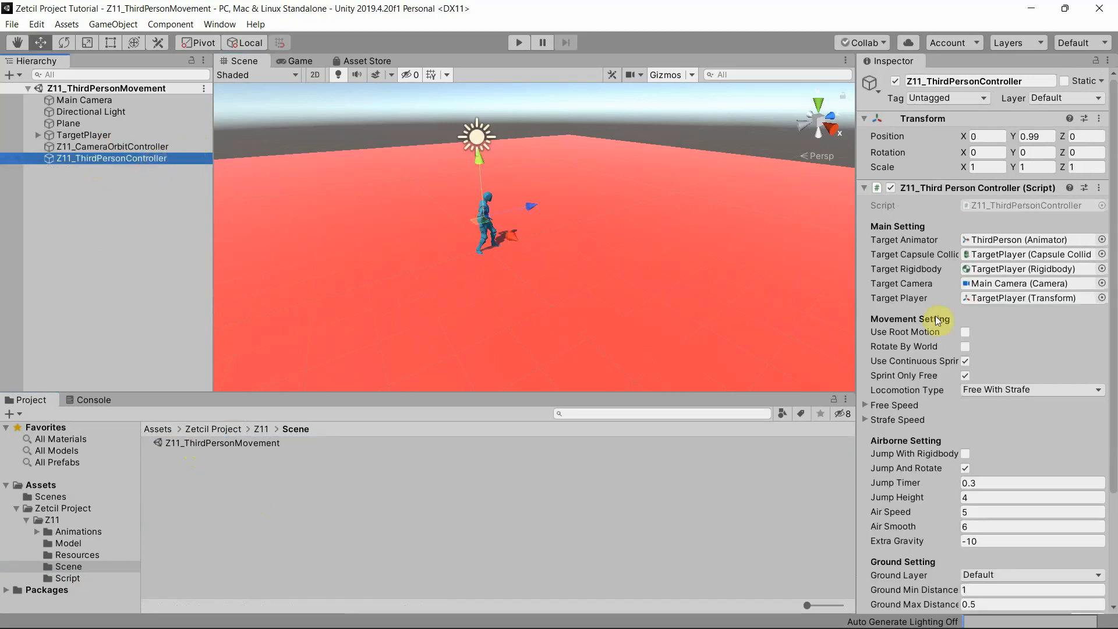
{"action": "scroll", "coordinate": [922, 358], "scroll_direction": "down", "scroll_amount": 4}
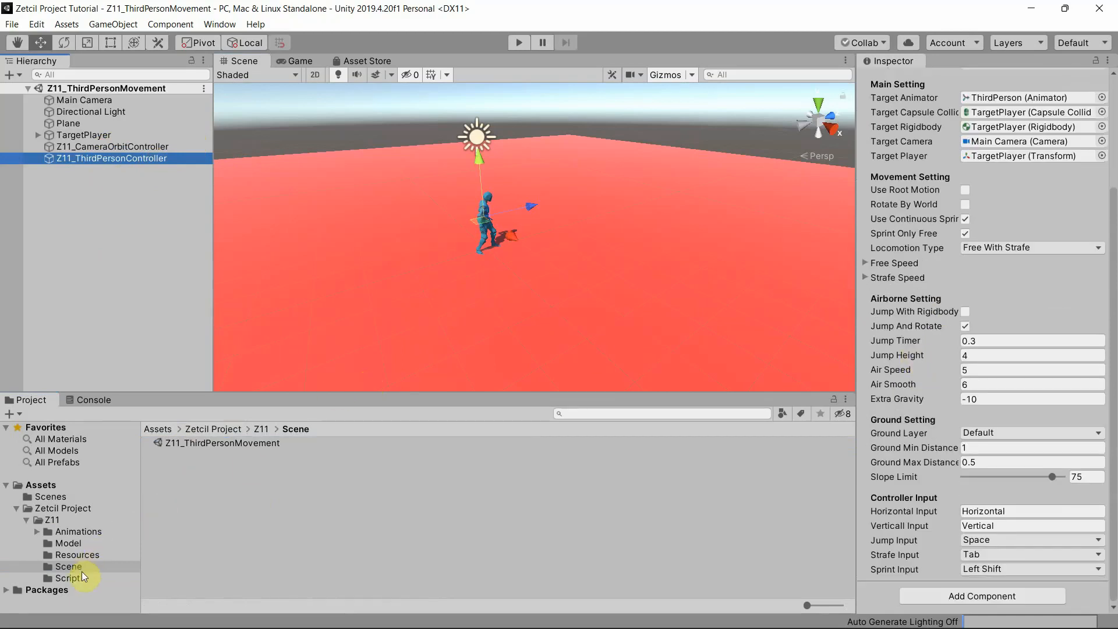
Step: Read through the code of the Z11_ThirdPersonController and Z11_CameraOrbitController scripts in the Script folder
{"action": "left_click", "coordinate": [67, 579]}
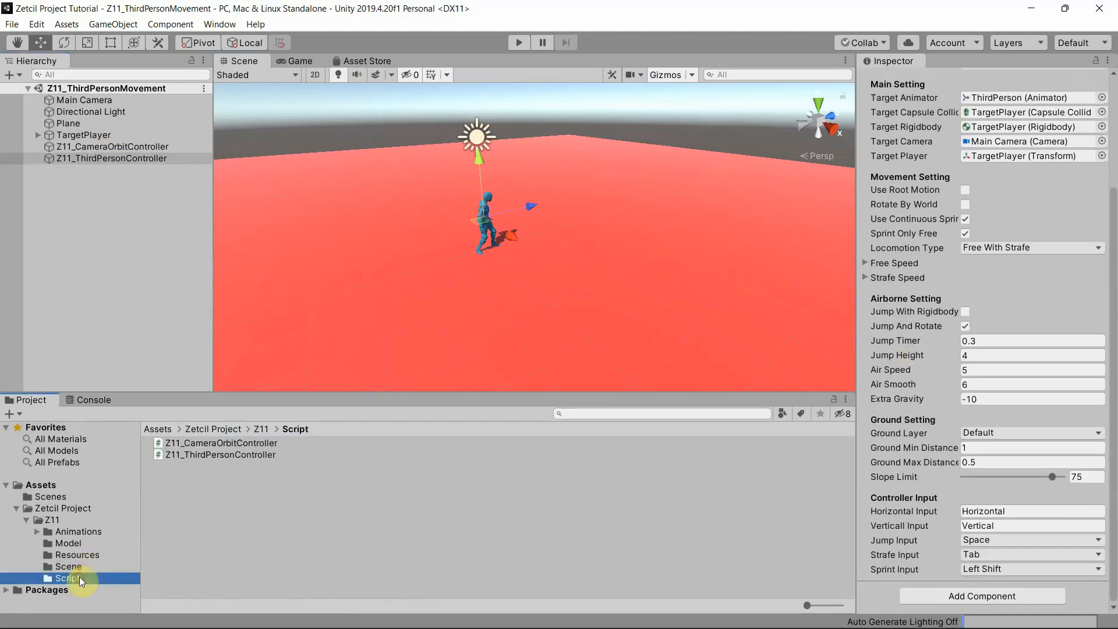
{"action": "left_click", "coordinate": [221, 455]}
{"action": "scroll", "coordinate": [934, 272], "scroll_direction": "down", "scroll_amount": 10}
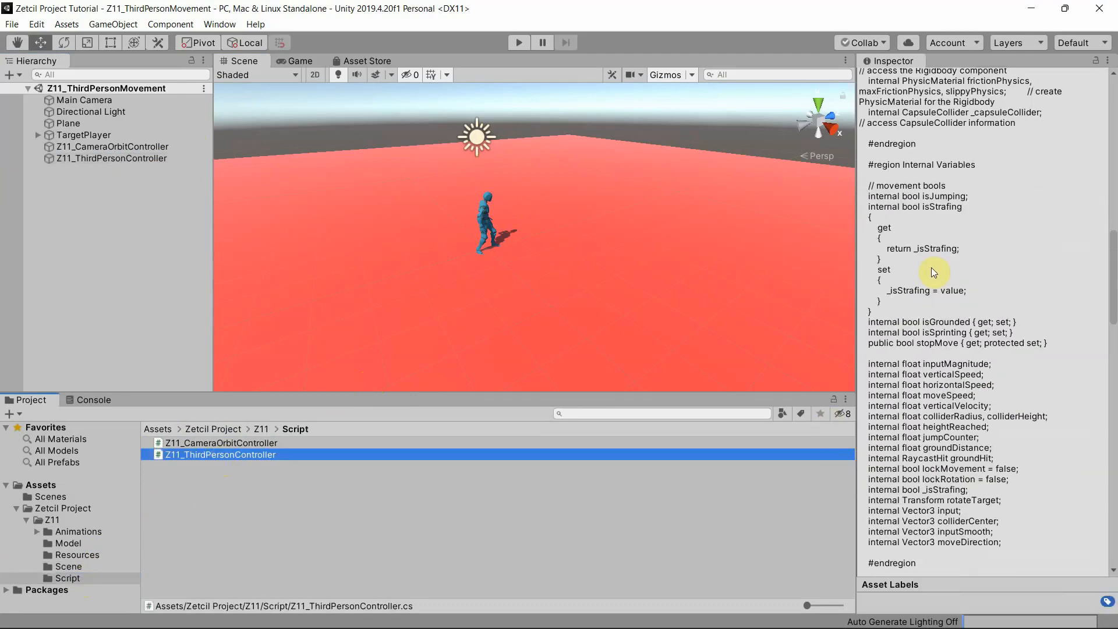
{"action": "scroll", "coordinate": [934, 272], "scroll_direction": "down", "scroll_amount": 10}
{"action": "scroll", "coordinate": [934, 286], "scroll_direction": "up", "scroll_amount": 20}
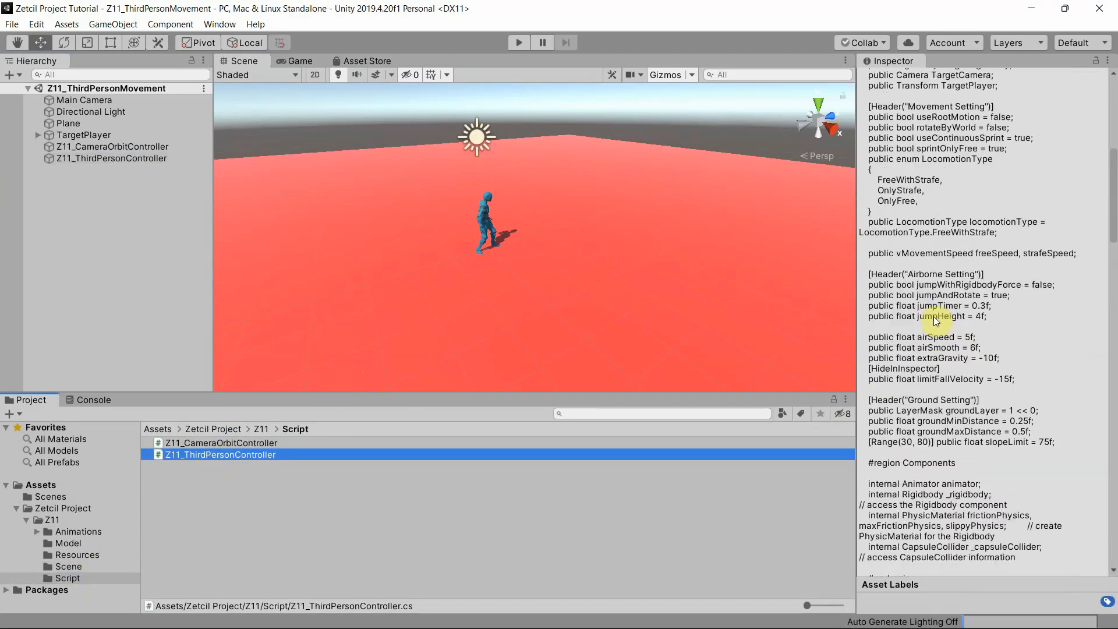
{"action": "scroll", "coordinate": [934, 317], "scroll_direction": "up", "scroll_amount": 10}
{"action": "left_click", "coordinate": [251, 444]}
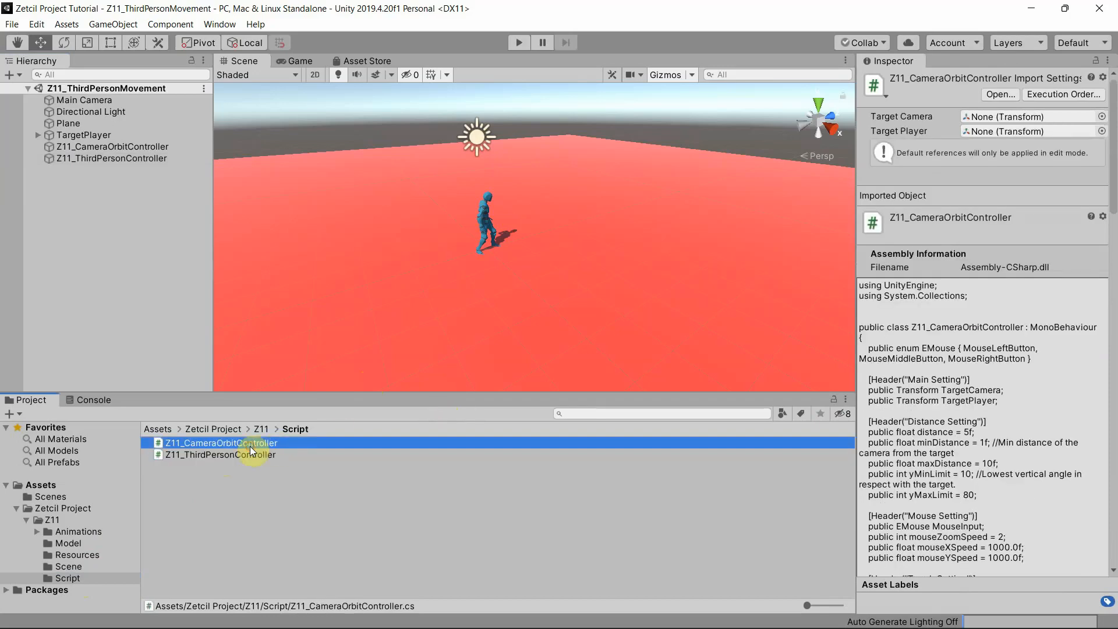
{"action": "scroll", "coordinate": [965, 379], "scroll_direction": "down", "scroll_amount": 20}
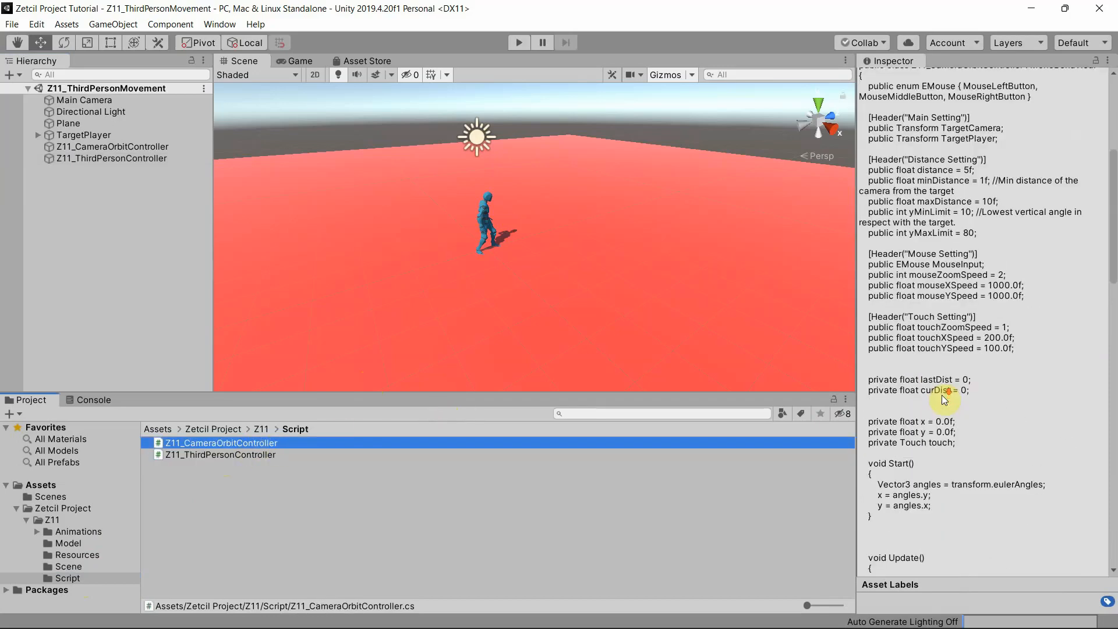
{"action": "scroll", "coordinate": [945, 399], "scroll_direction": "up", "scroll_amount": 20}
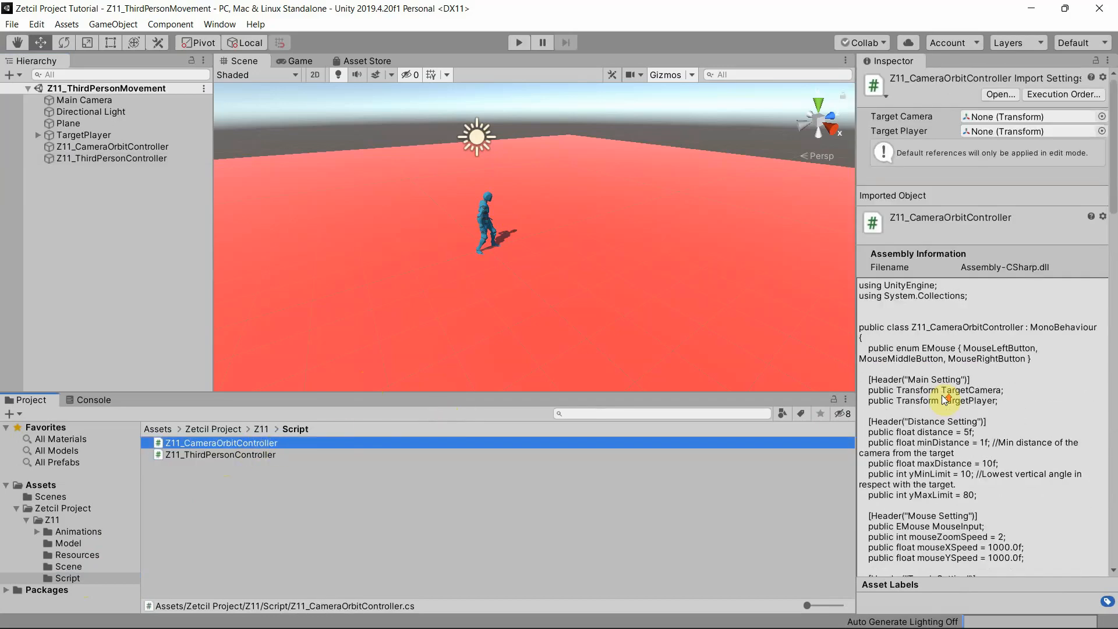
Step: Play the scene and test orbiting the game camera around the character with the Z11_CameraOrbitController settings shown
{"action": "left_click", "coordinate": [519, 43]}
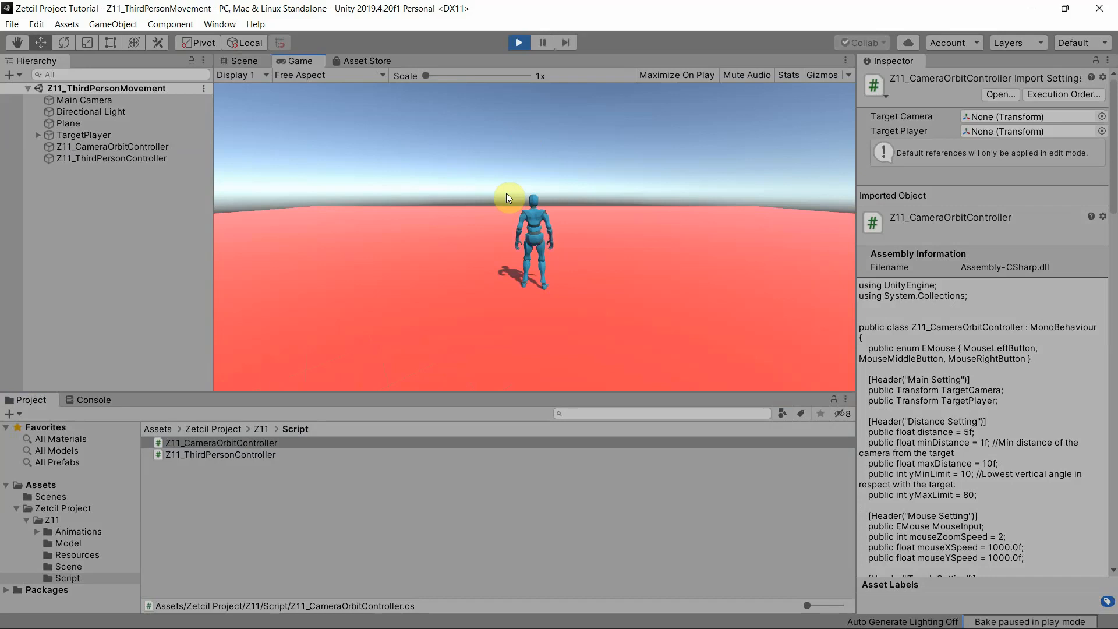
{"action": "left_click_drag", "start_coordinate": [487, 217], "coordinate": [692, 280]}
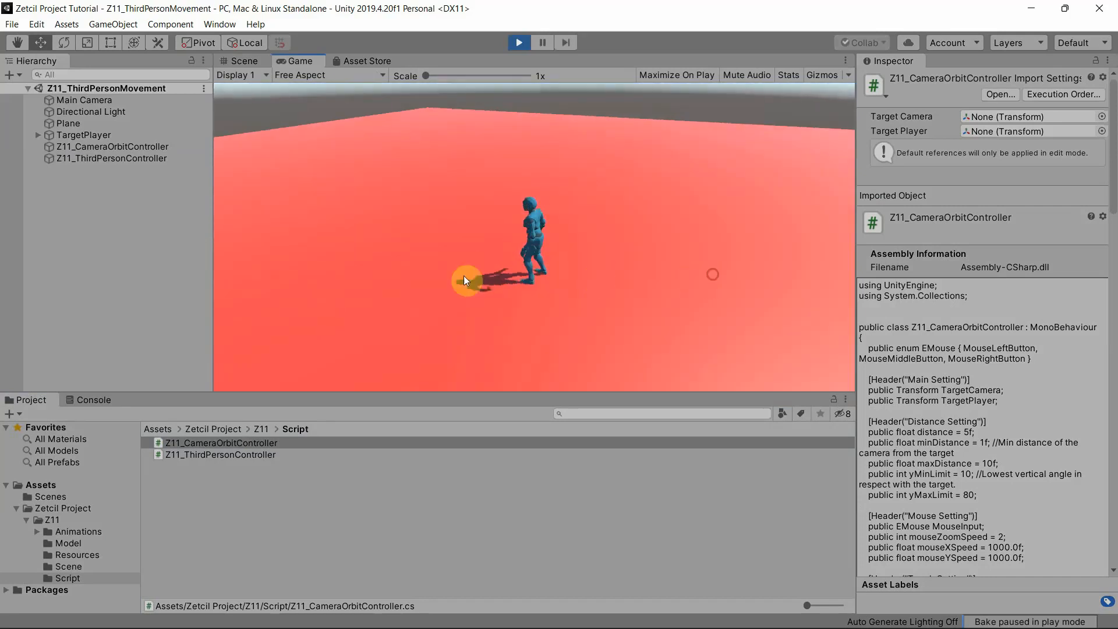
{"action": "left_click_drag", "start_coordinate": [464, 275], "coordinate": [564, 289]}
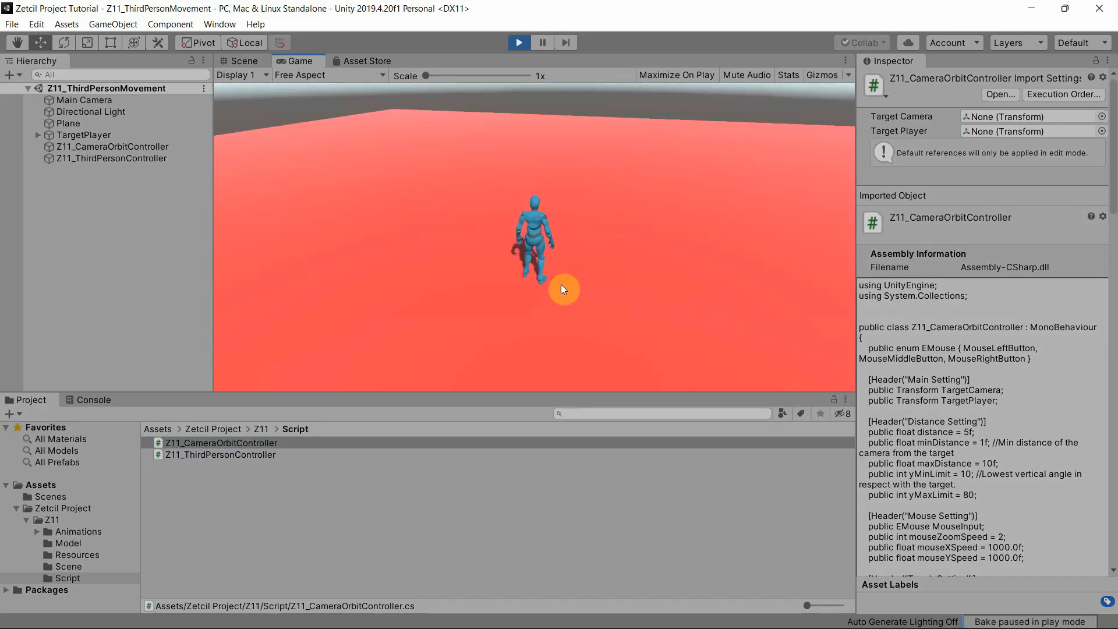
{"action": "left_click", "coordinate": [141, 147]}
{"action": "left_click", "coordinate": [784, 268]}
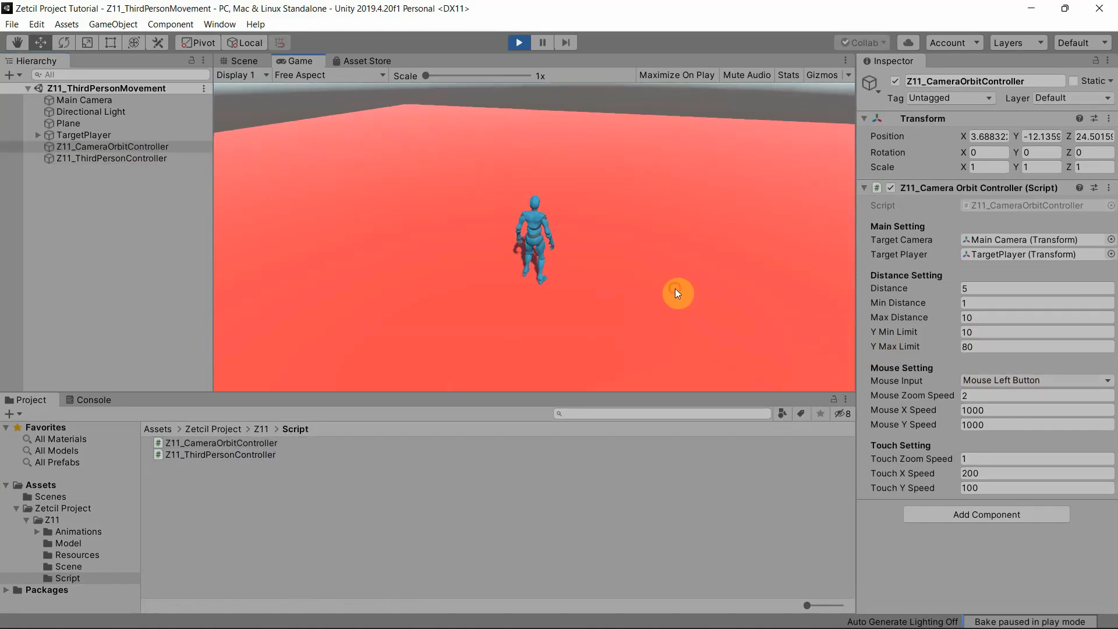
{"action": "left_click_drag", "start_coordinate": [676, 288], "coordinate": [509, 291]}
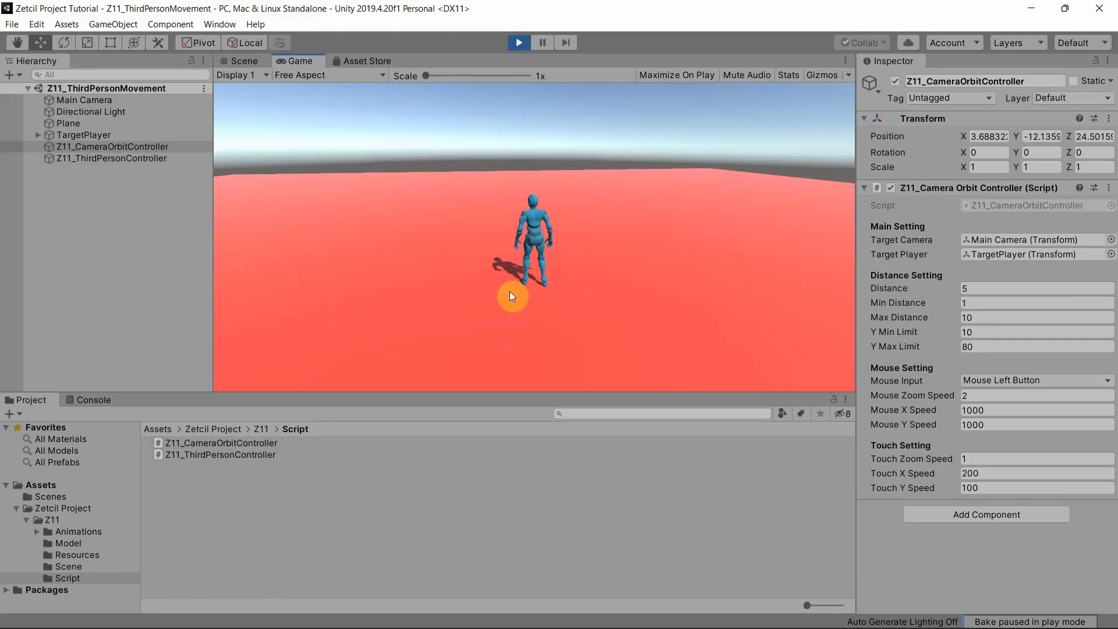
Step: Test the character's movement in the running game by running it forward, right, backward and left
{"action": "key", "text": "w"}
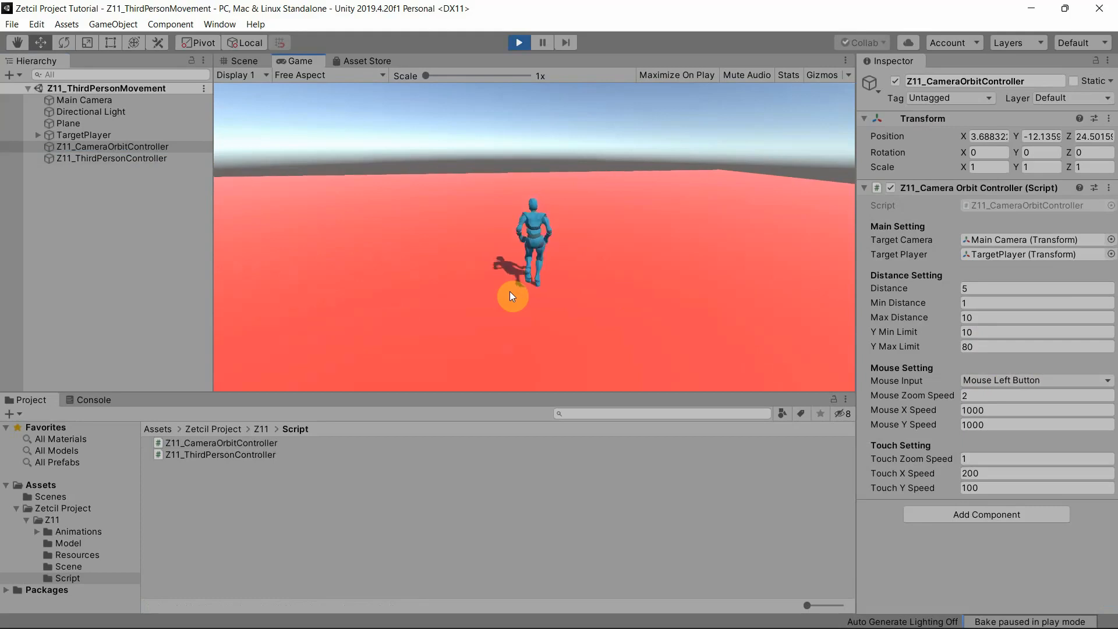
{"action": "key", "text": "d"}
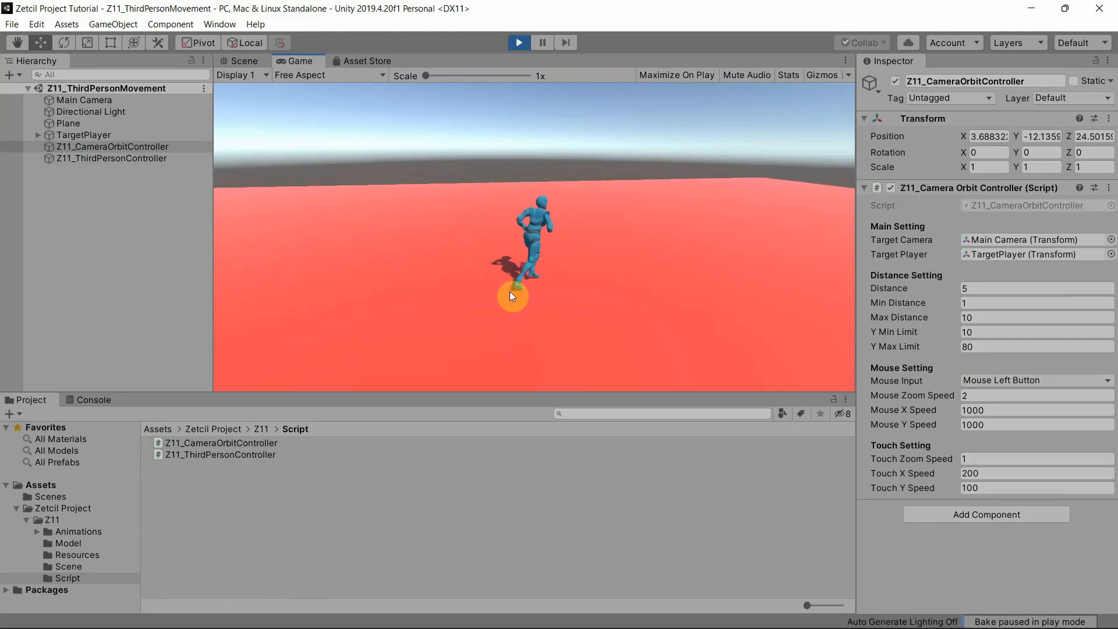
{"action": "key", "text": "s"}
{"action": "key", "text": "a"}
Step: Test the camera's orbit and zoom in the running game, bringing it to a distance of about 1.8 from the character
{"action": "left_click_drag", "start_coordinate": [510, 294], "coordinate": [531, 246]}
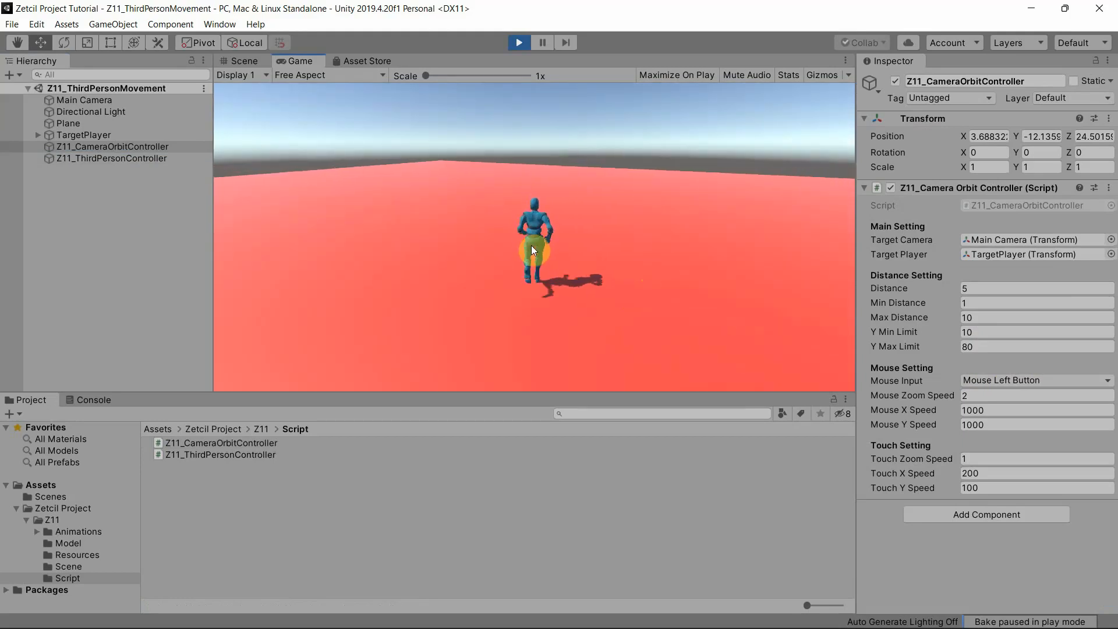
{"action": "scroll", "coordinate": [564, 259], "scroll_direction": "up", "scroll_amount": 2}
{"action": "scroll", "coordinate": [564, 260], "scroll_direction": "down", "scroll_amount": 5}
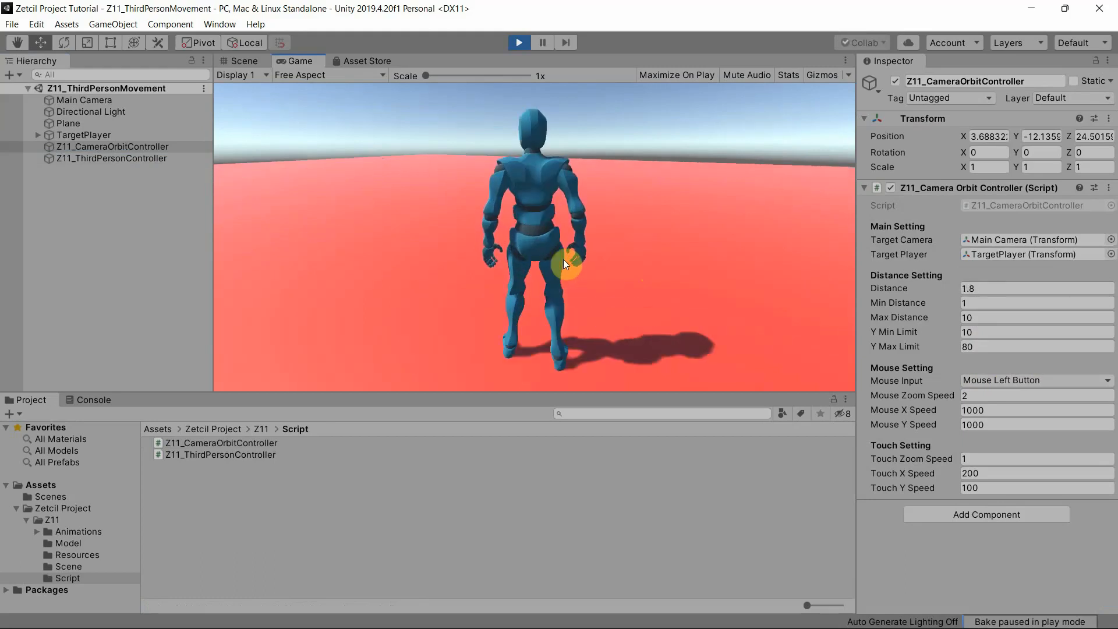
{"action": "left_click_drag", "start_coordinate": [538, 257], "coordinate": [708, 257]}
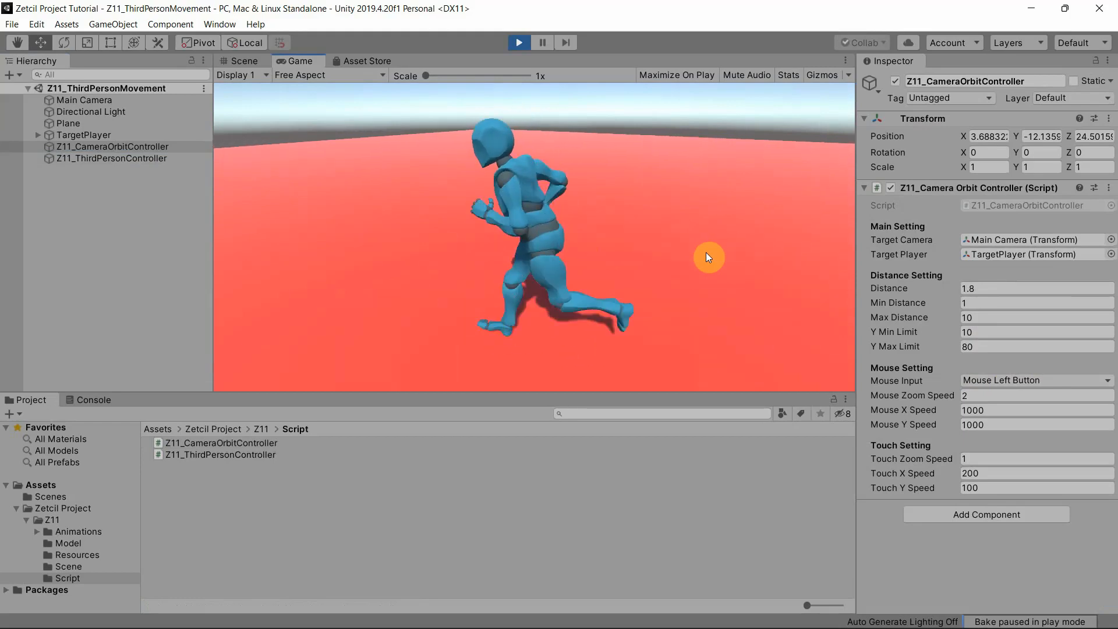
Step: Test running the character in all four directions in the close-up view, and end the play test
{"action": "key", "text": "s"}
{"action": "key", "text": "d"}
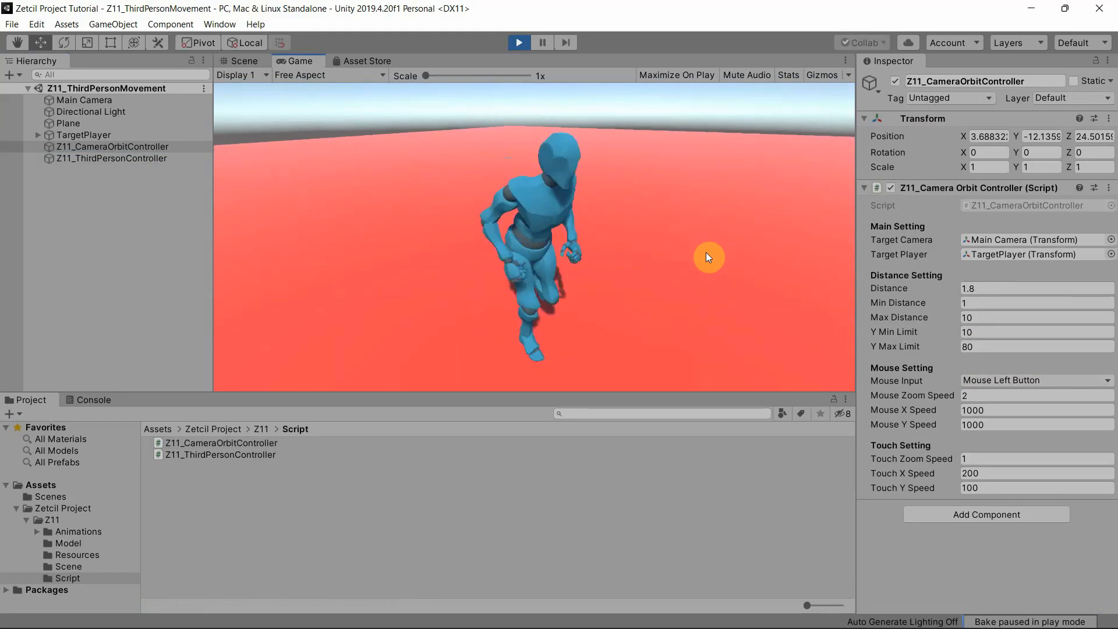
{"action": "key", "text": "a"}
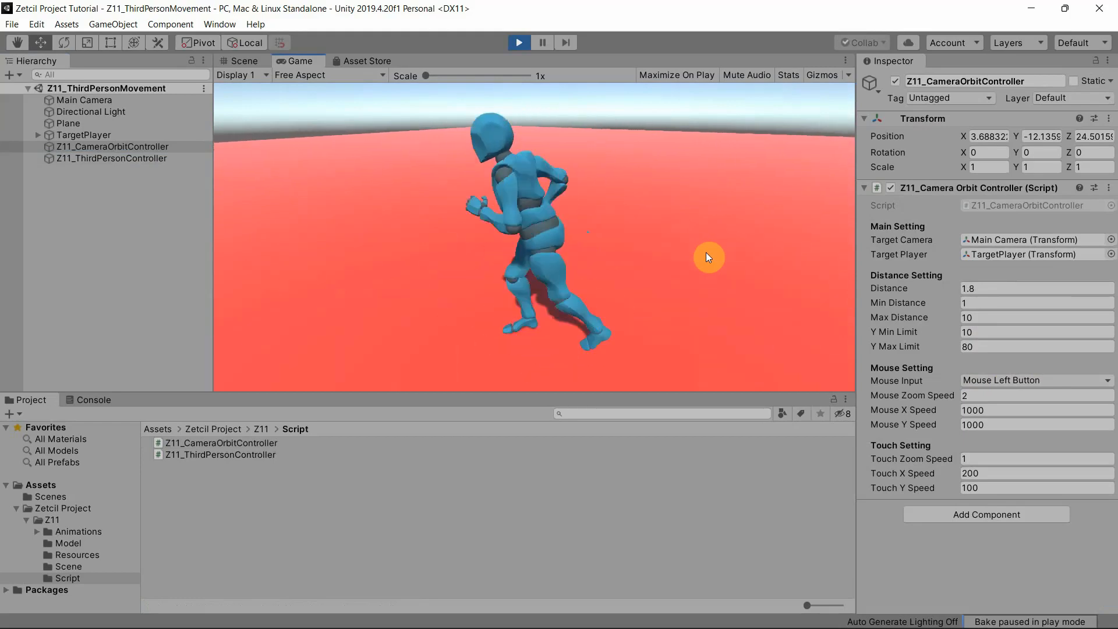
{"action": "key", "text": "w"}
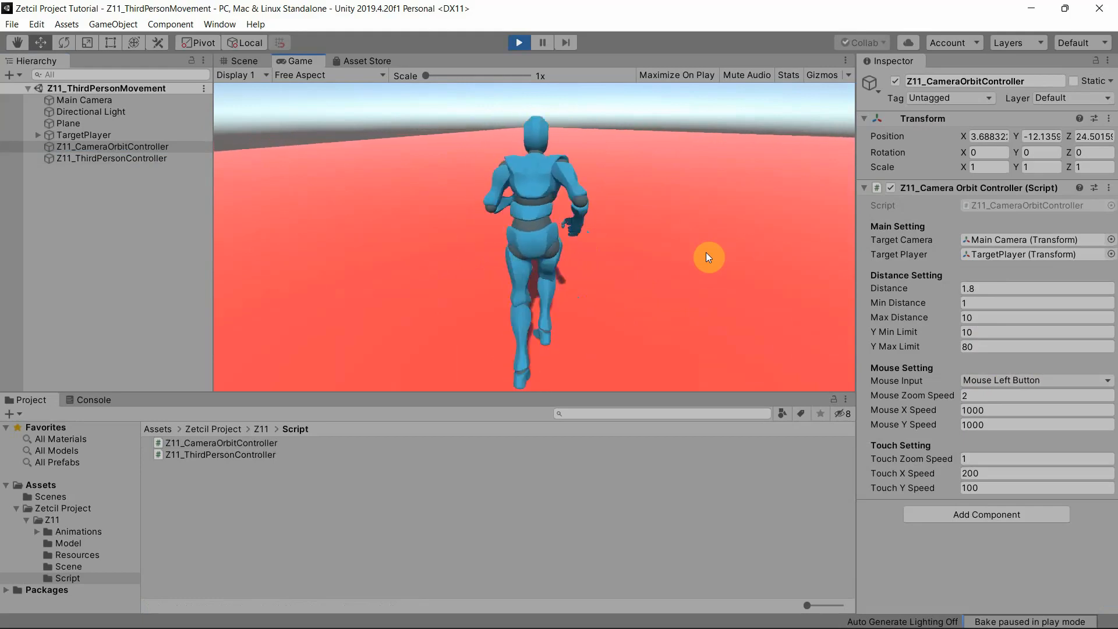
{"action": "key", "text": "d"}
{"action": "key", "text": "s"}
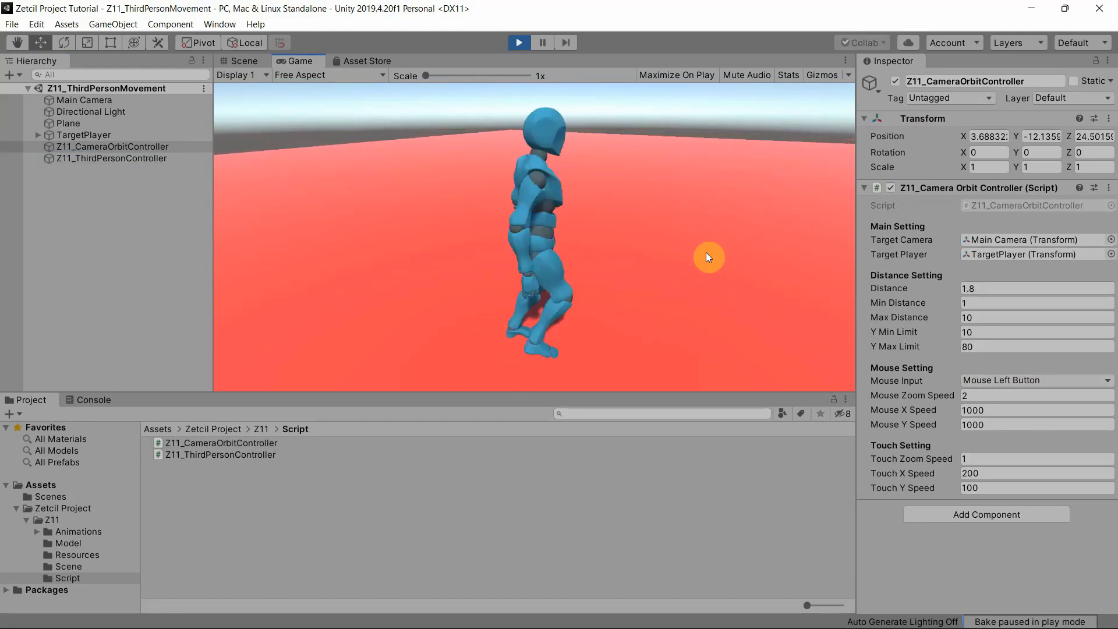
{"action": "key", "text": "space"}
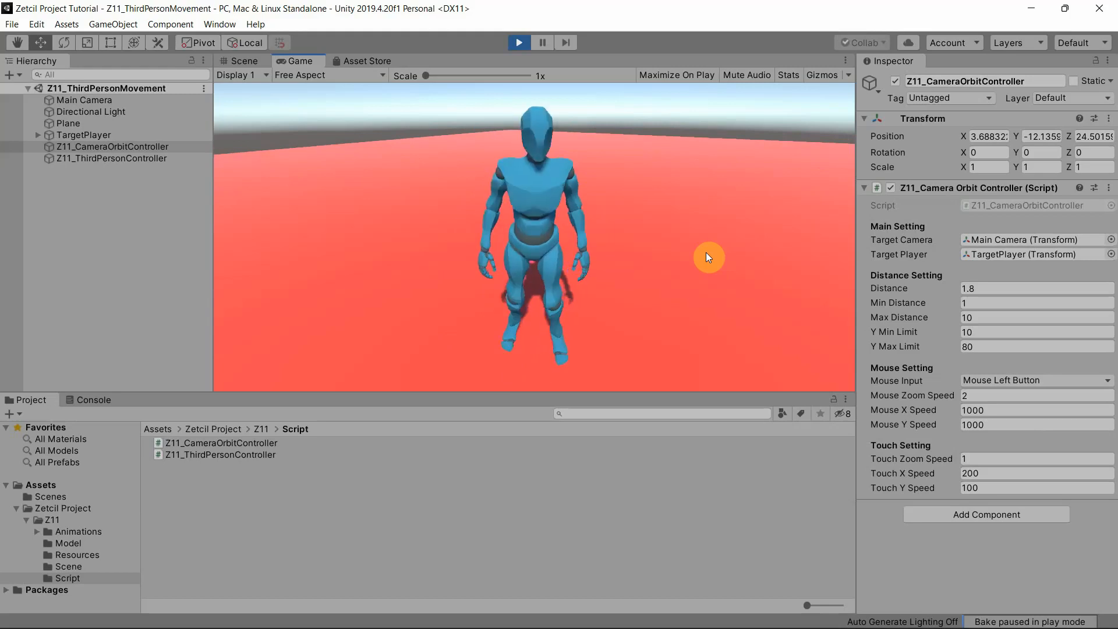
{"action": "key", "text": "w"}
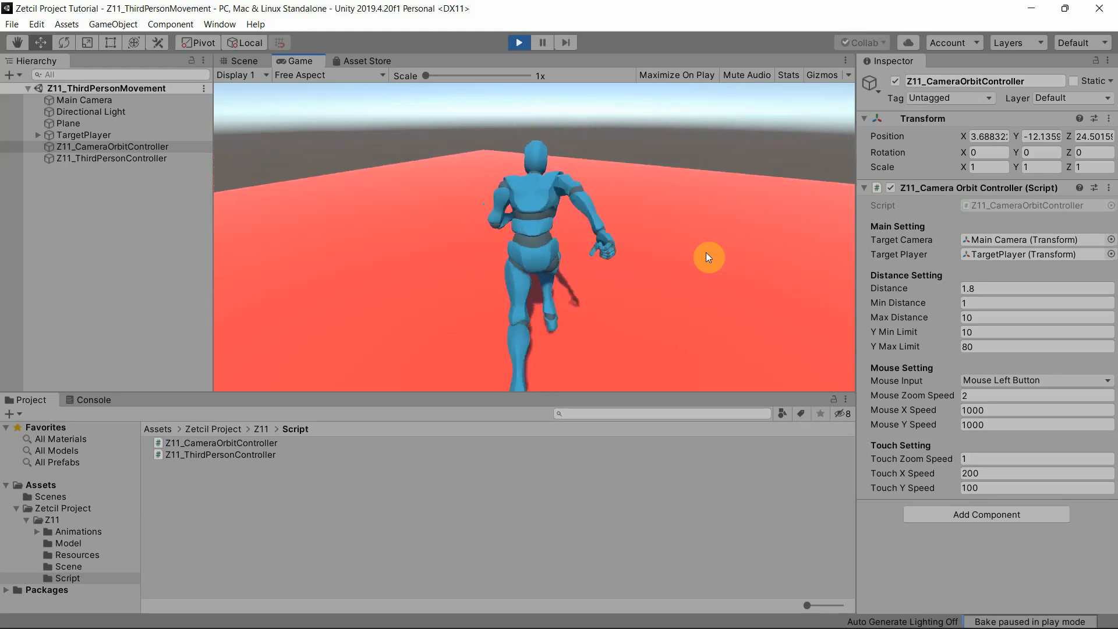
{"action": "key", "text": "s"}
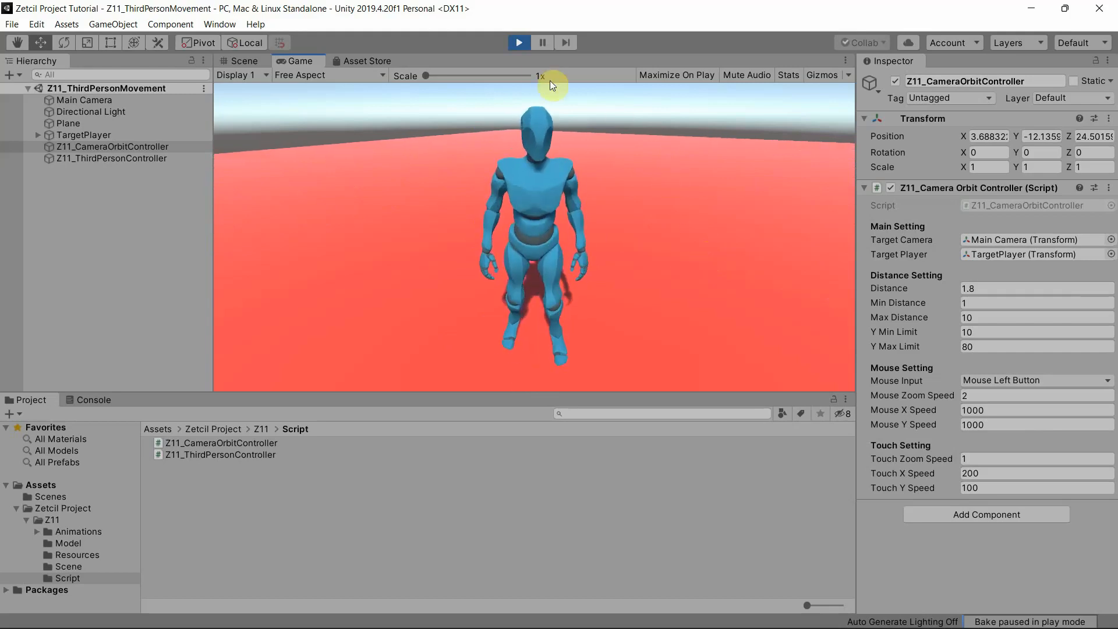
{"action": "left_click", "coordinate": [516, 45]}
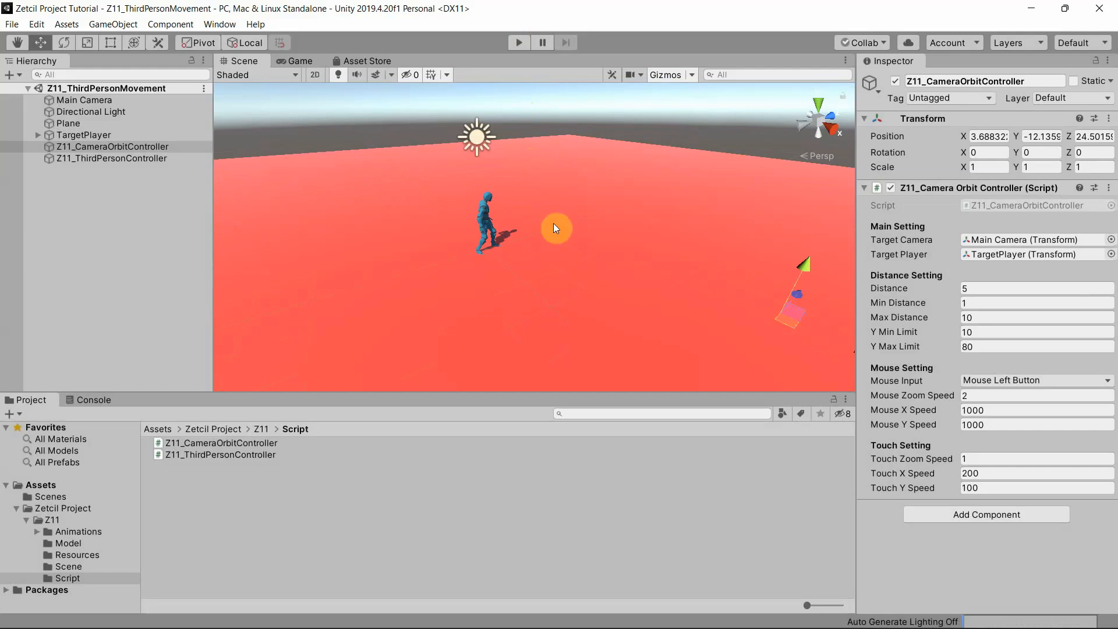
Step: Examine the components of TargetPlayer, including its Rigidbody and Capsule Collider, and the Animator of its child ThirdPerson
{"action": "right_click_drag", "start_coordinate": [493, 203], "coordinate": [422, 227]}
{"action": "left_click", "coordinate": [393, 196]}
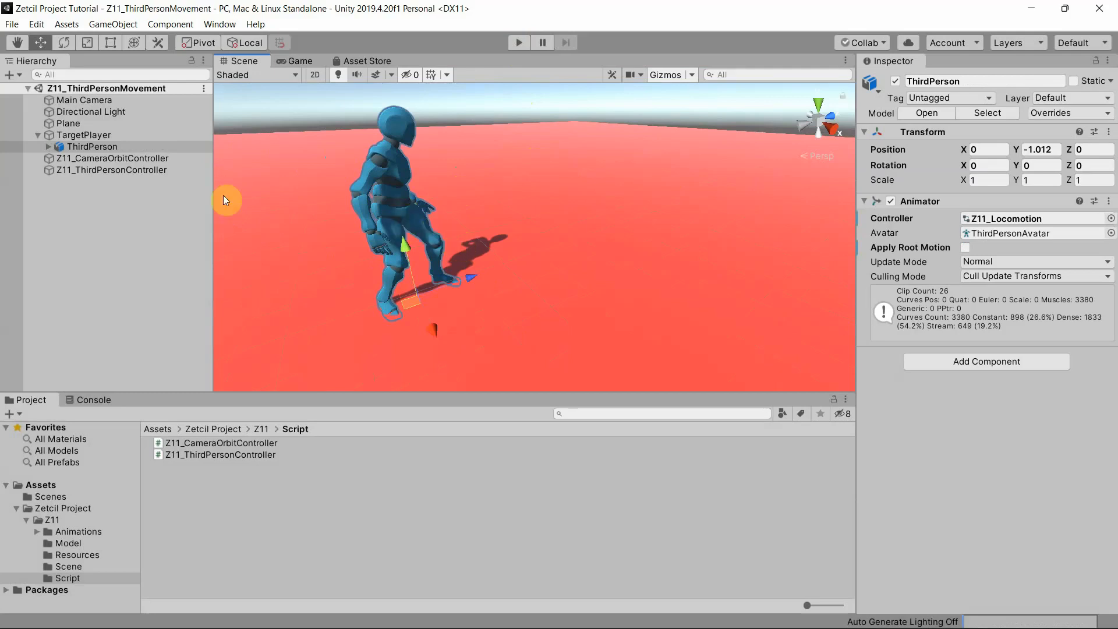
{"action": "left_click", "coordinate": [98, 135]}
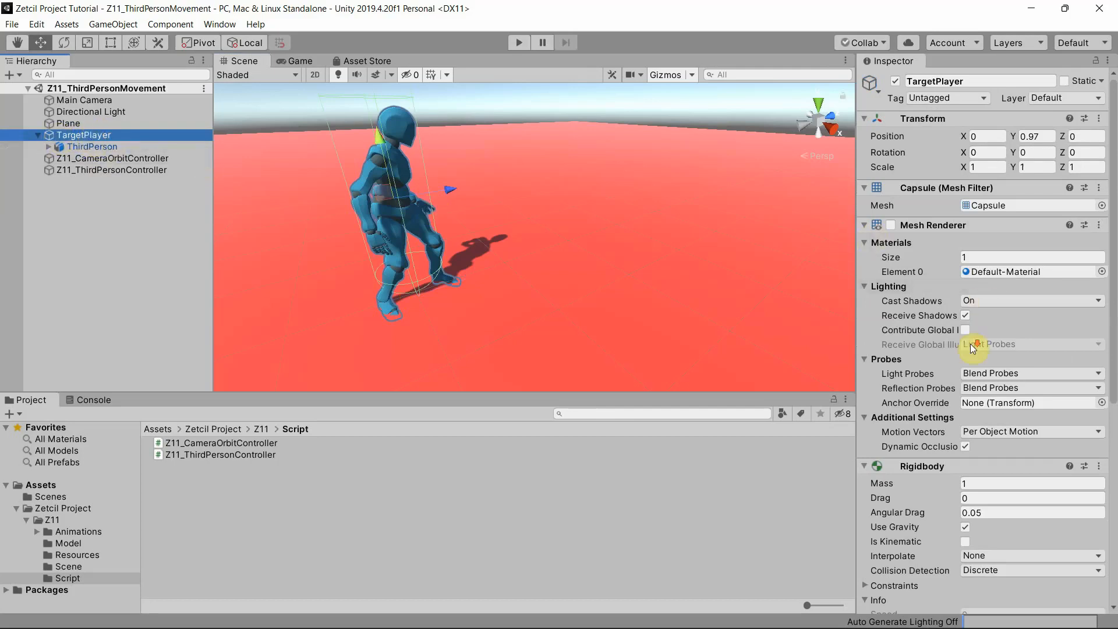
{"action": "scroll", "coordinate": [970, 344], "scroll_direction": "down", "scroll_amount": 10}
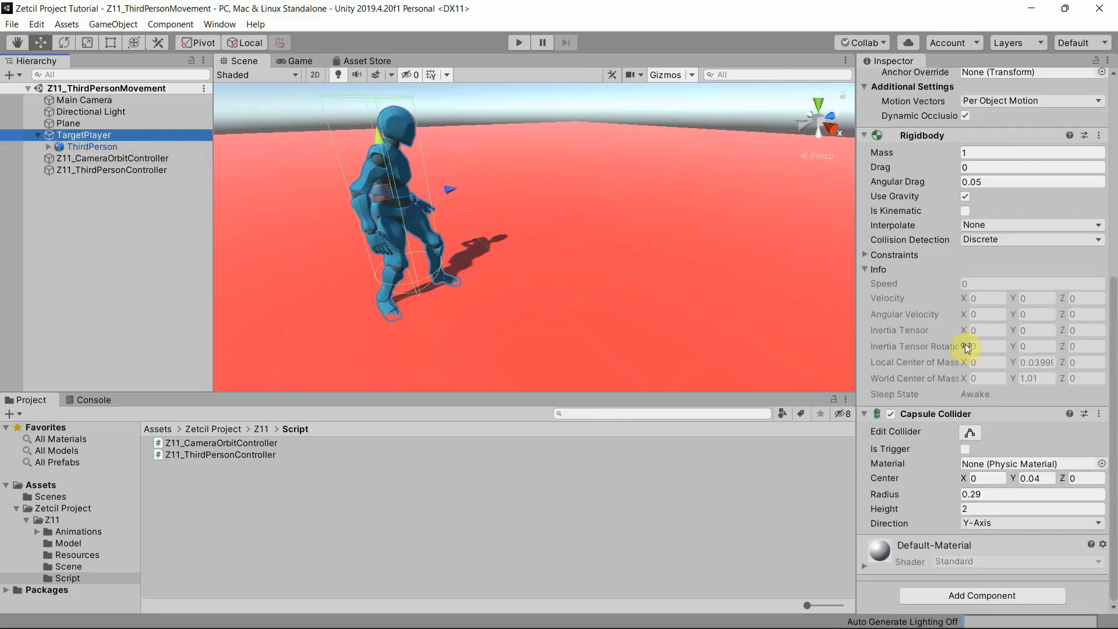
{"action": "left_click", "coordinate": [138, 147]}
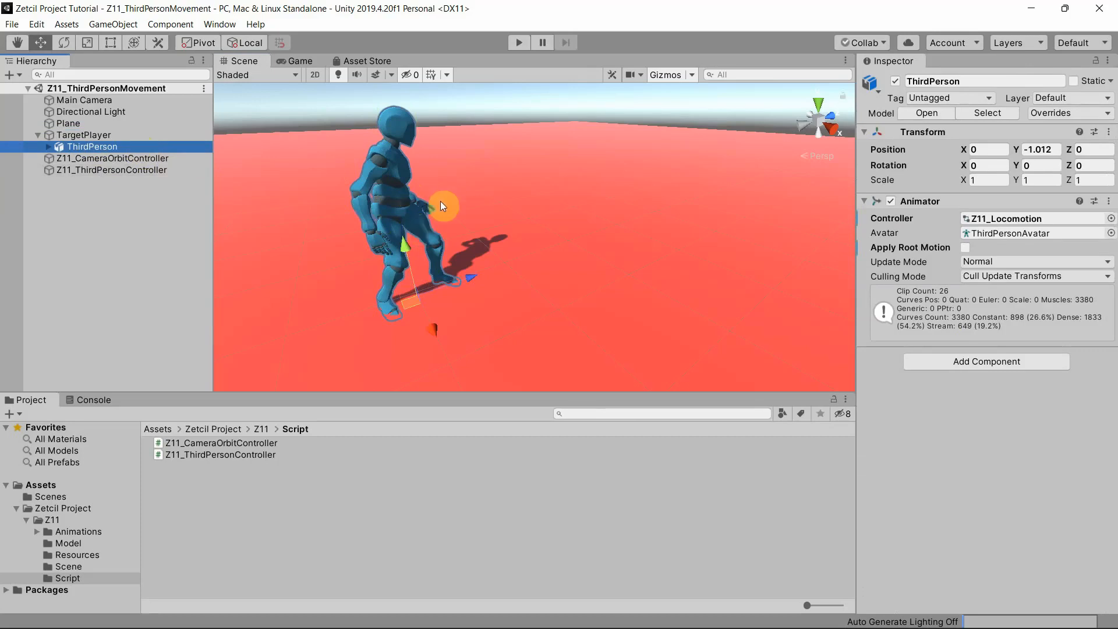
{"action": "scroll", "coordinate": [438, 202], "scroll_direction": "down", "scroll_amount": 3}
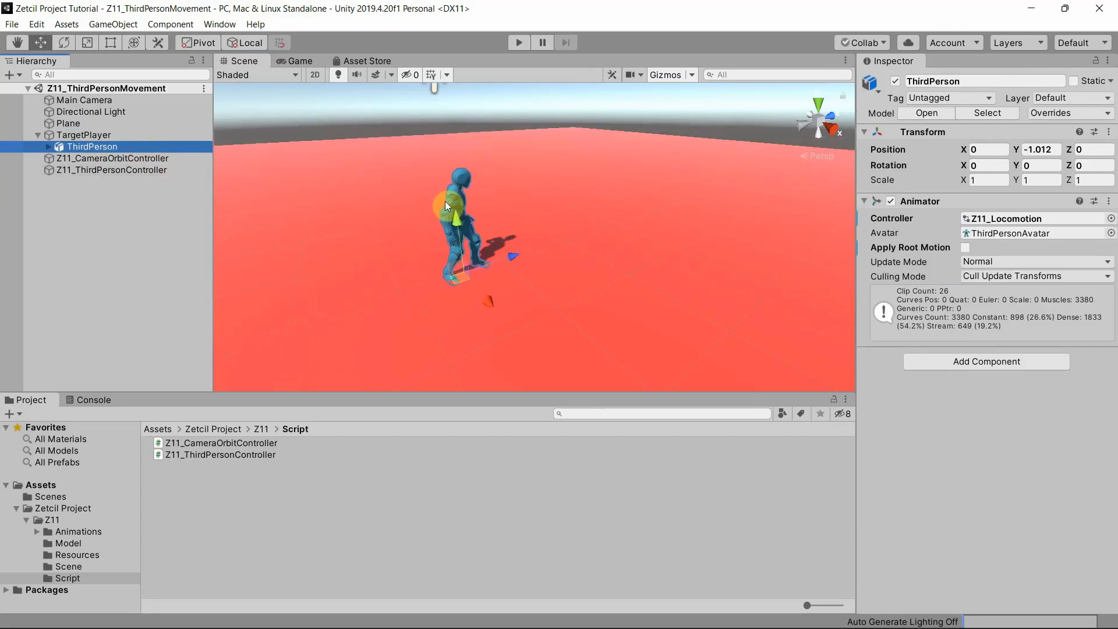
Step: Test-play the scene with the ThirdPerson model temporarily deactivated, and reactivate the model after stopping
{"action": "left_click", "coordinate": [896, 82]}
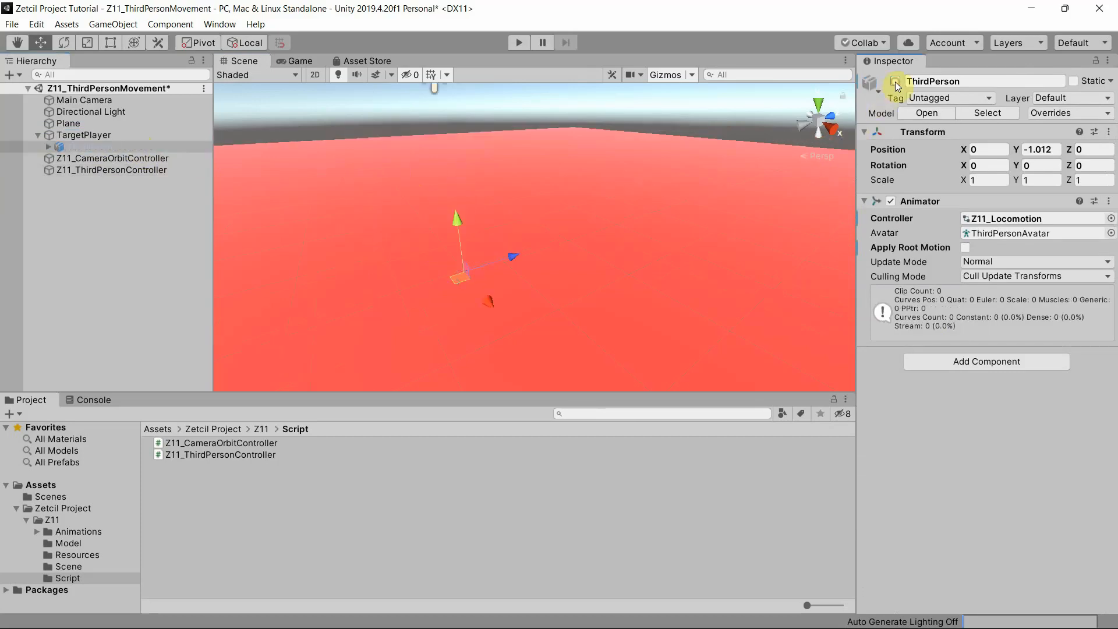
{"action": "left_click", "coordinate": [517, 43]}
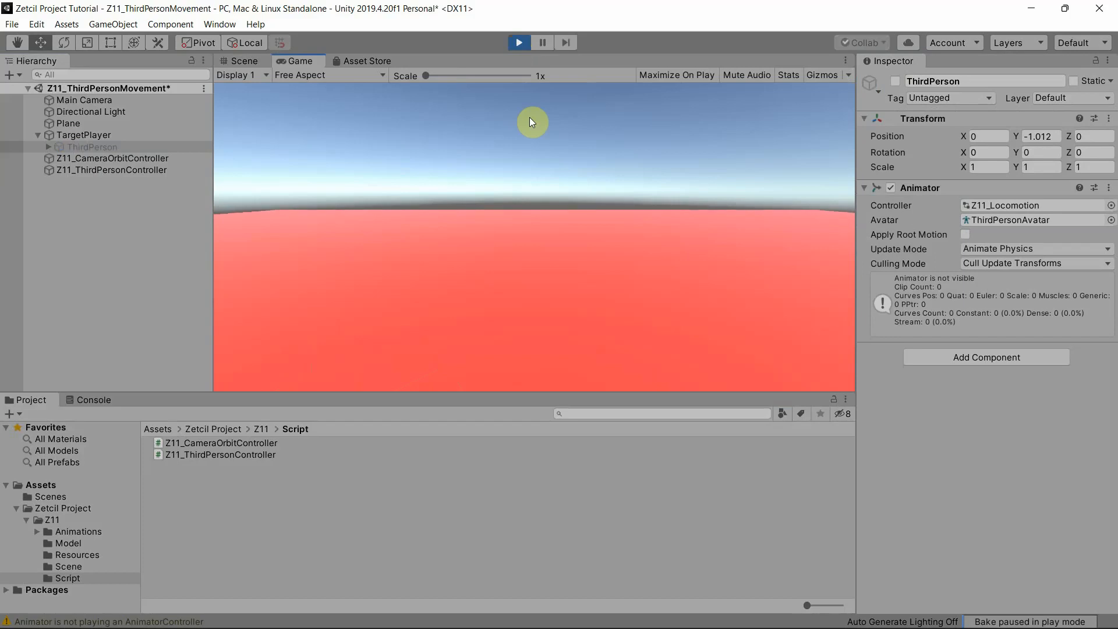
{"action": "left_click", "coordinate": [519, 42]}
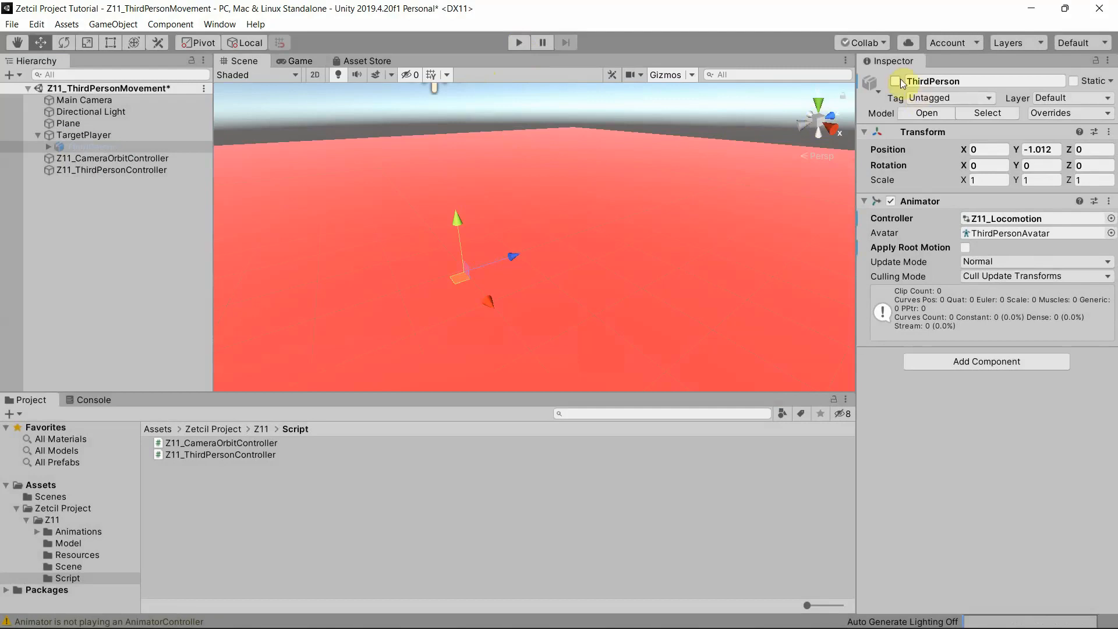
{"action": "left_click", "coordinate": [896, 81]}
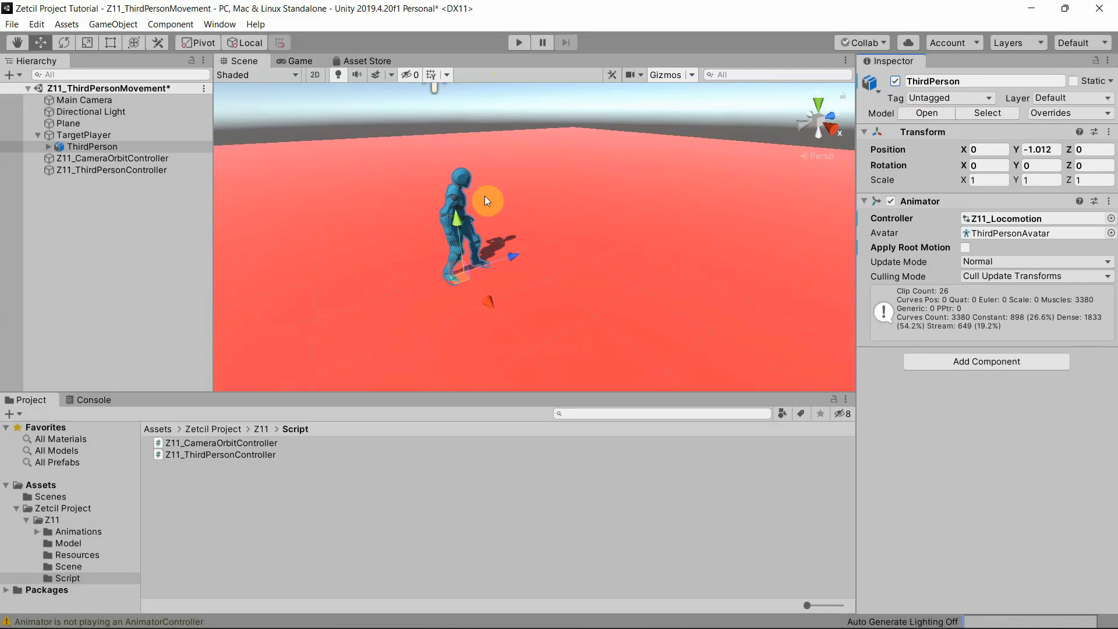
Step: Detach and maximize the Asset Store window and search it for "1 toon teen"
{"action": "left_click_drag", "start_coordinate": [371, 60], "coordinate": [502, 212]}
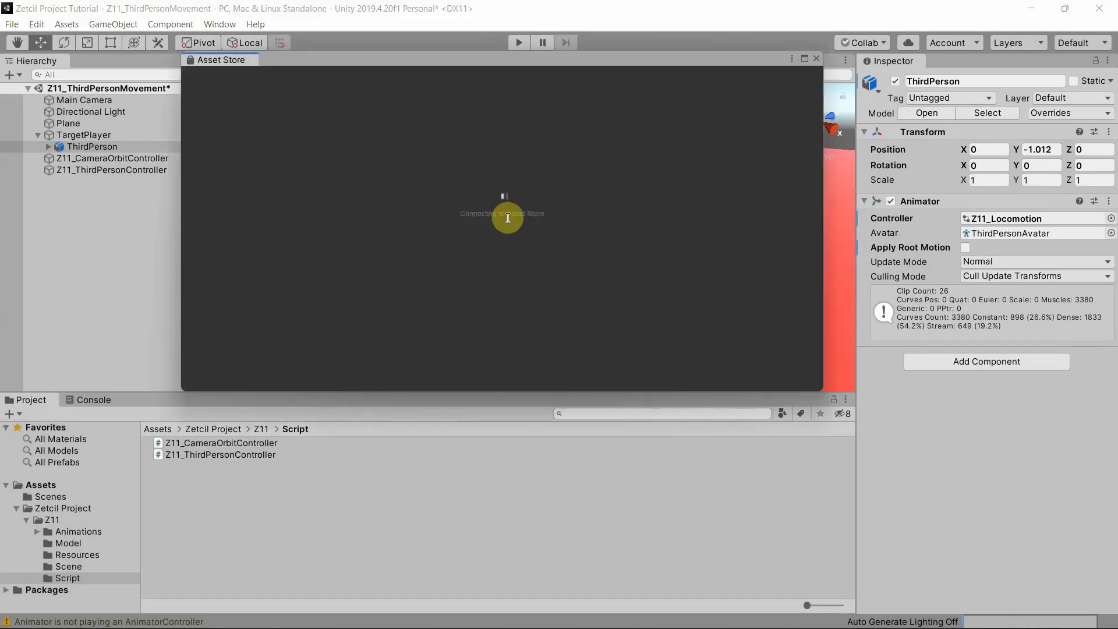
{"action": "double_click", "coordinate": [802, 61]}
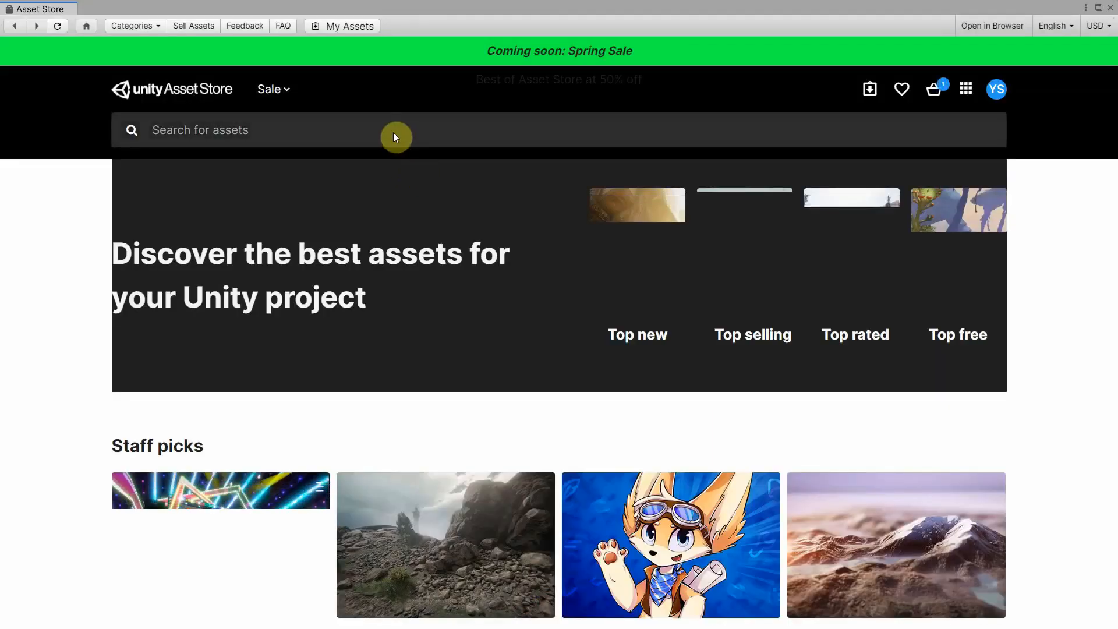
{"action": "left_click", "coordinate": [397, 137]}
{"action": "type", "text": "1"}
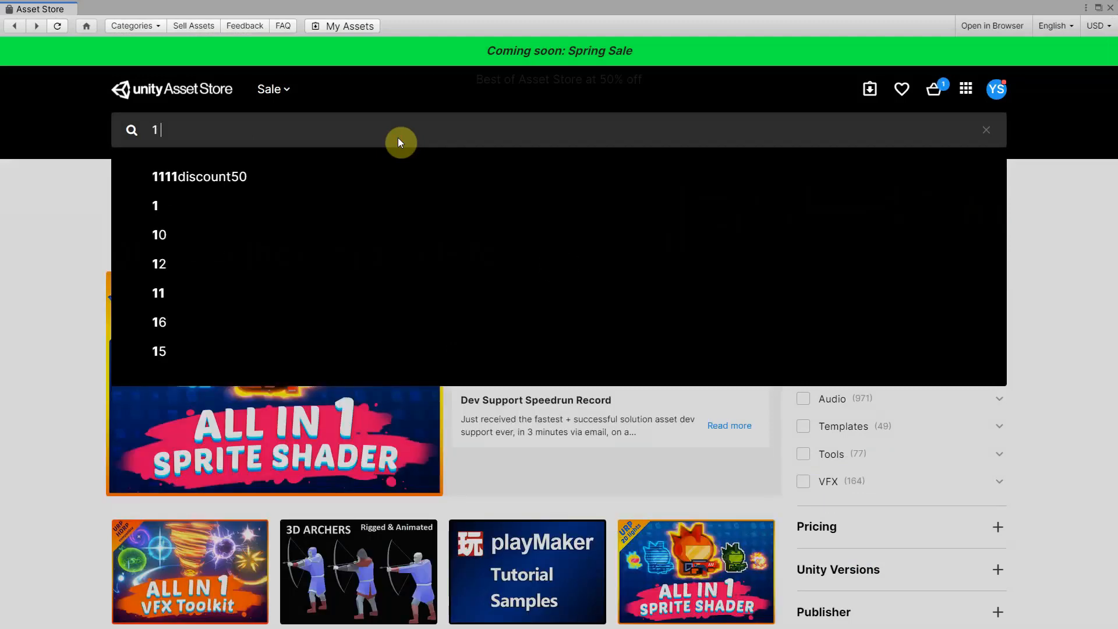
{"action": "type", "text": " toon tee"}
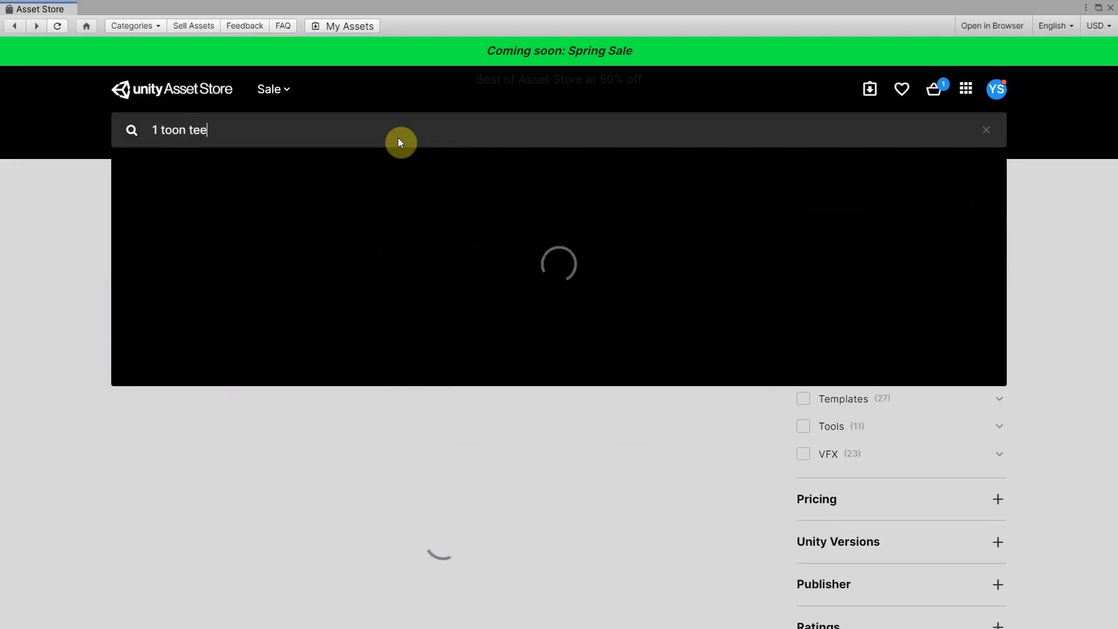
{"action": "type", "text": "n"}
{"action": "key", "text": "Return"}
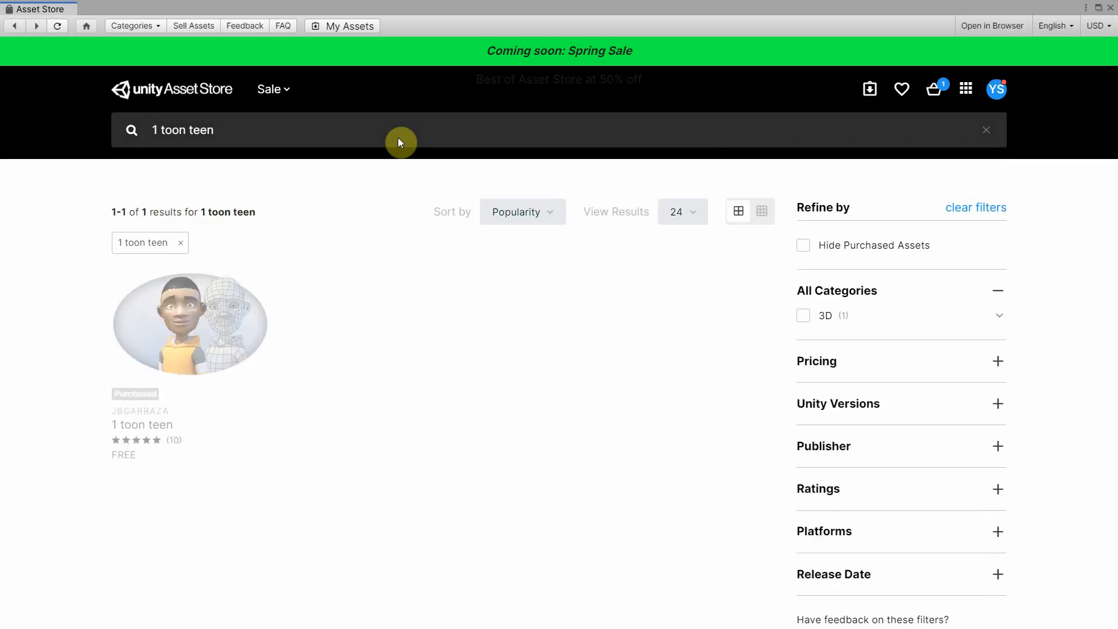
Step: Import all files of the 1 toon teen package into the project and close the Asset Store window
{"action": "left_click", "coordinate": [200, 314]}
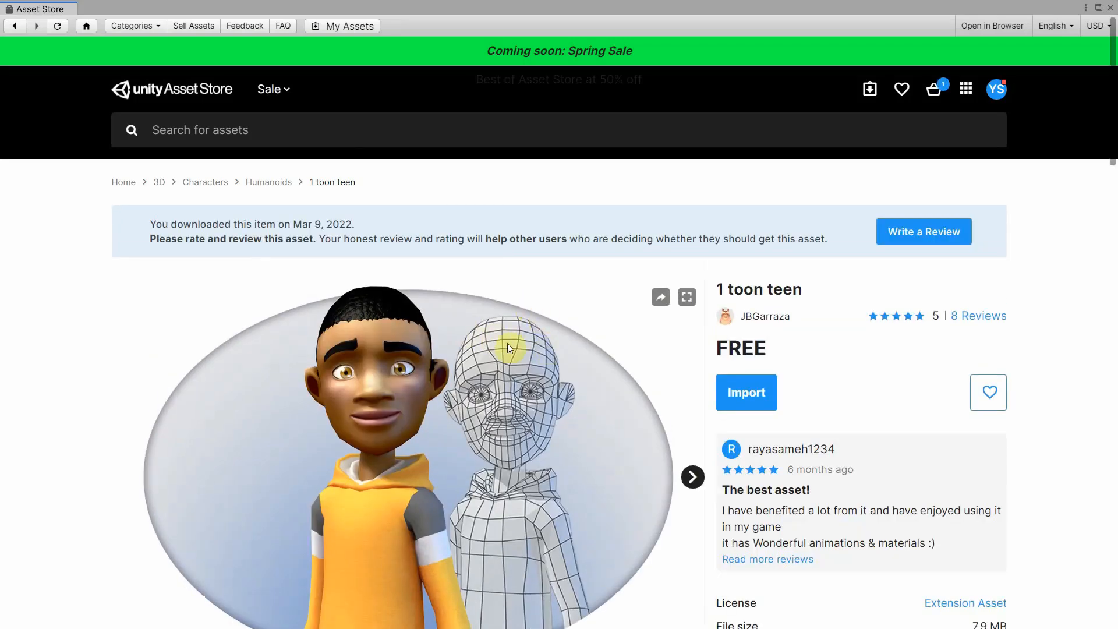
{"action": "scroll", "coordinate": [510, 348], "scroll_direction": "down", "scroll_amount": 1}
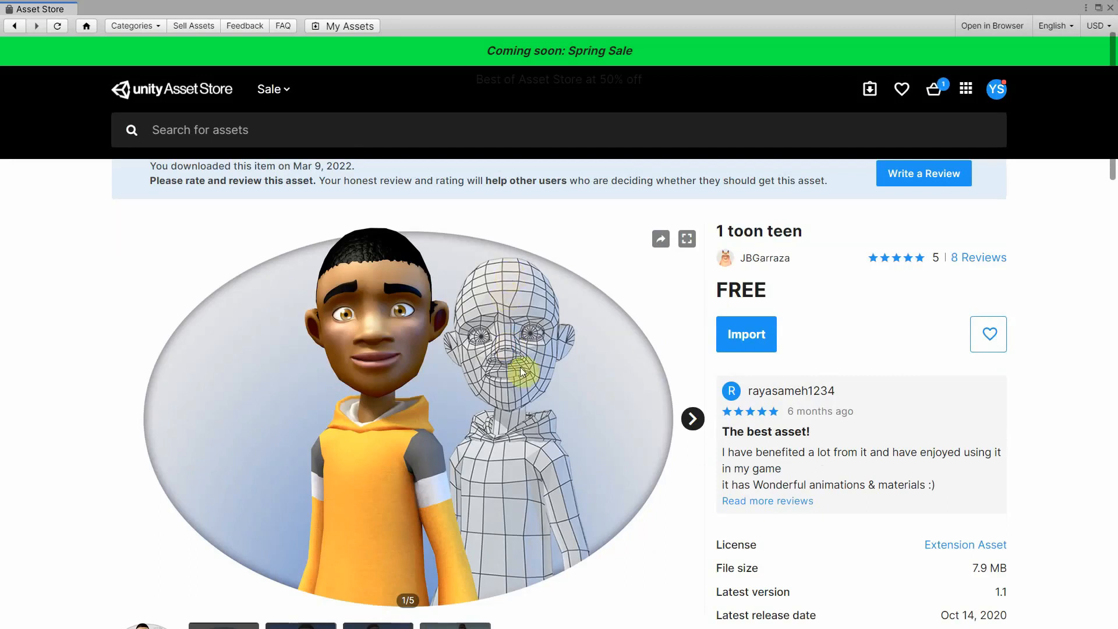
{"action": "left_click", "coordinate": [743, 333]}
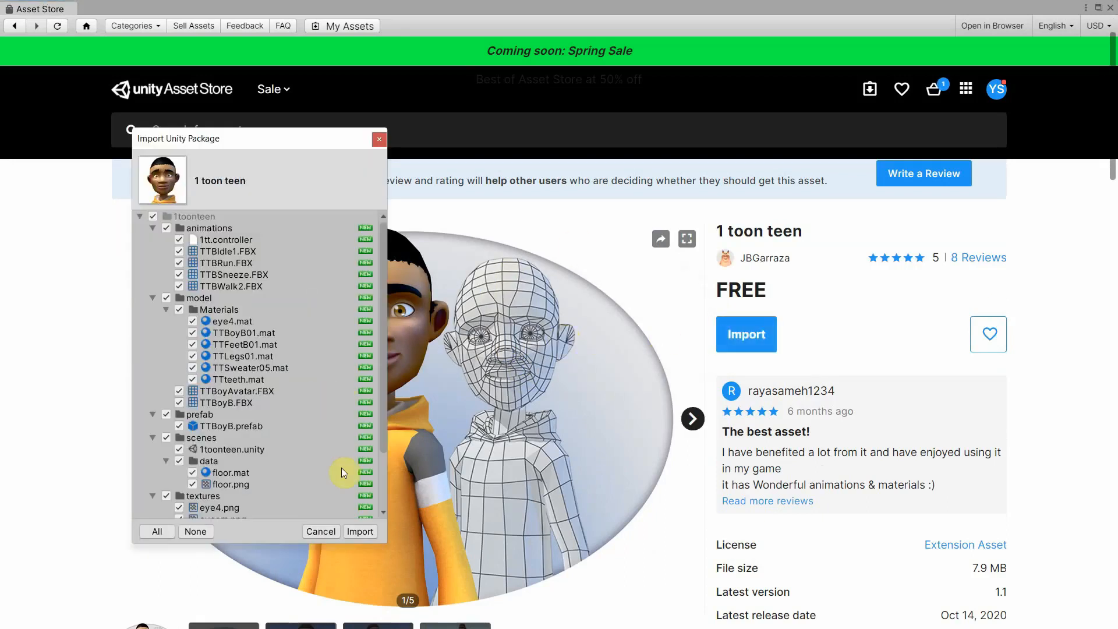
{"action": "left_click", "coordinate": [357, 532]}
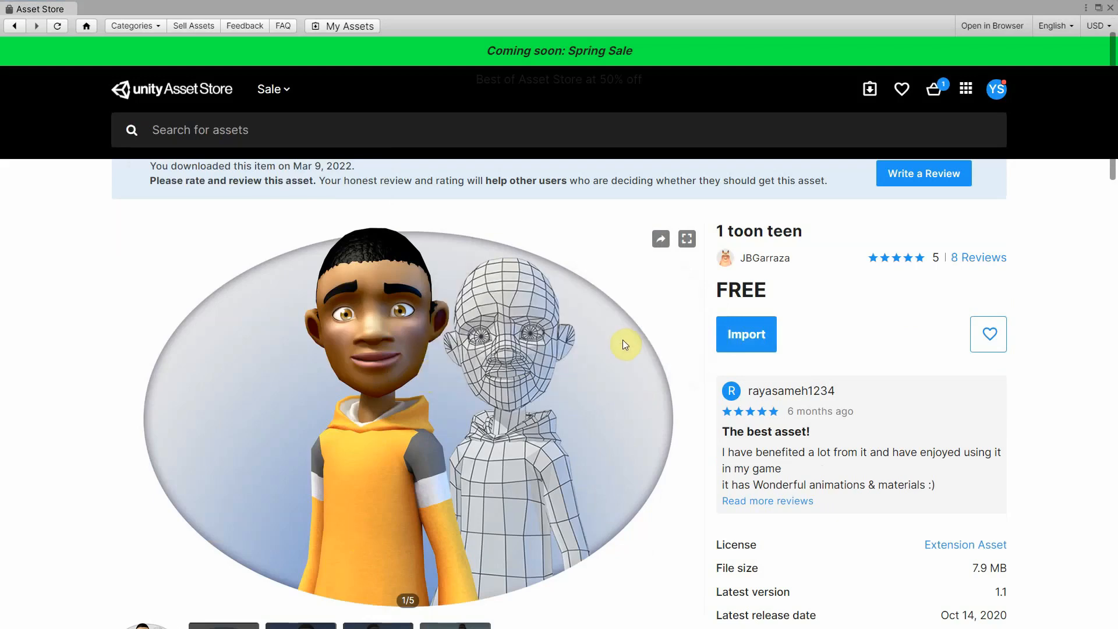
{"action": "left_click", "coordinate": [1099, 8]}
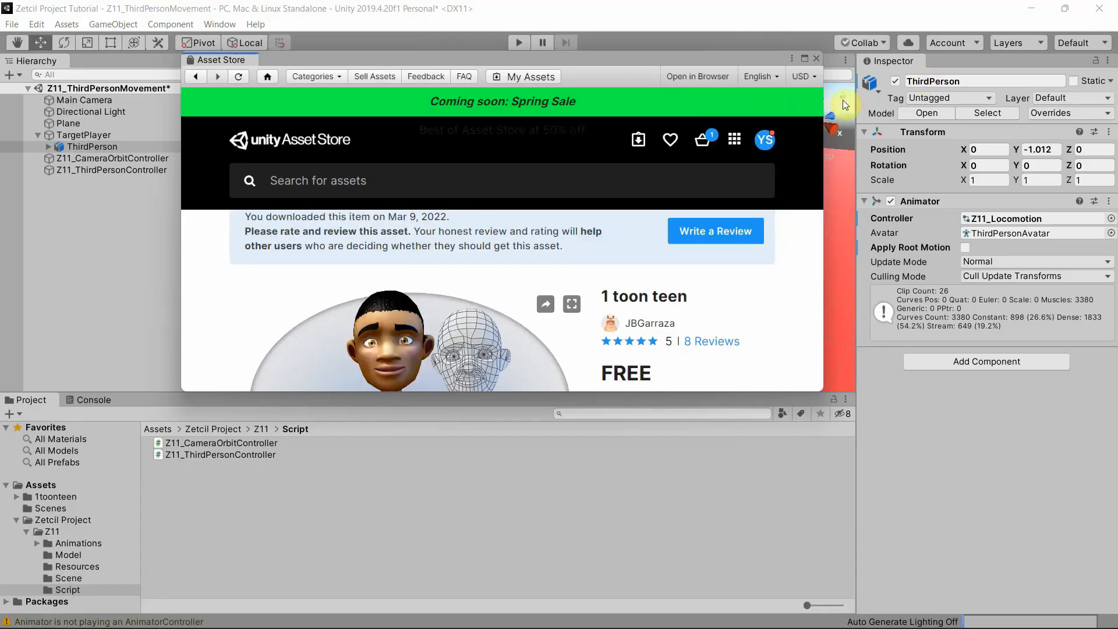
{"action": "left_click", "coordinate": [817, 59]}
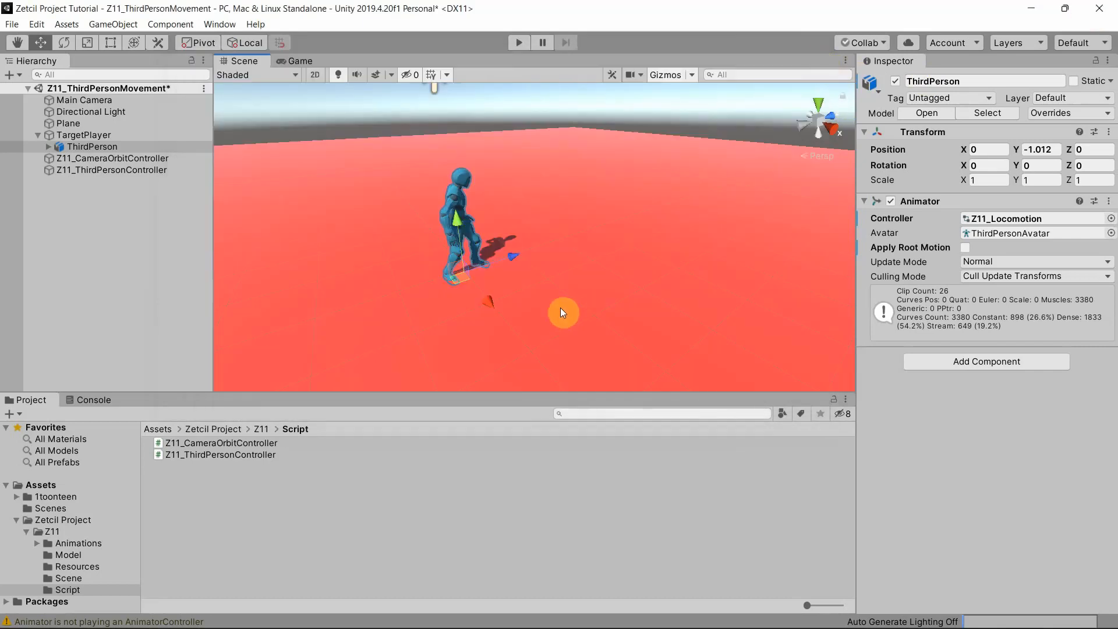
Step: Delete the ThirdPerson model under TargetPlayer and place the TTBoyB prefab from the 1toonteen assets in the scene
{"action": "left_click", "coordinate": [94, 146]}
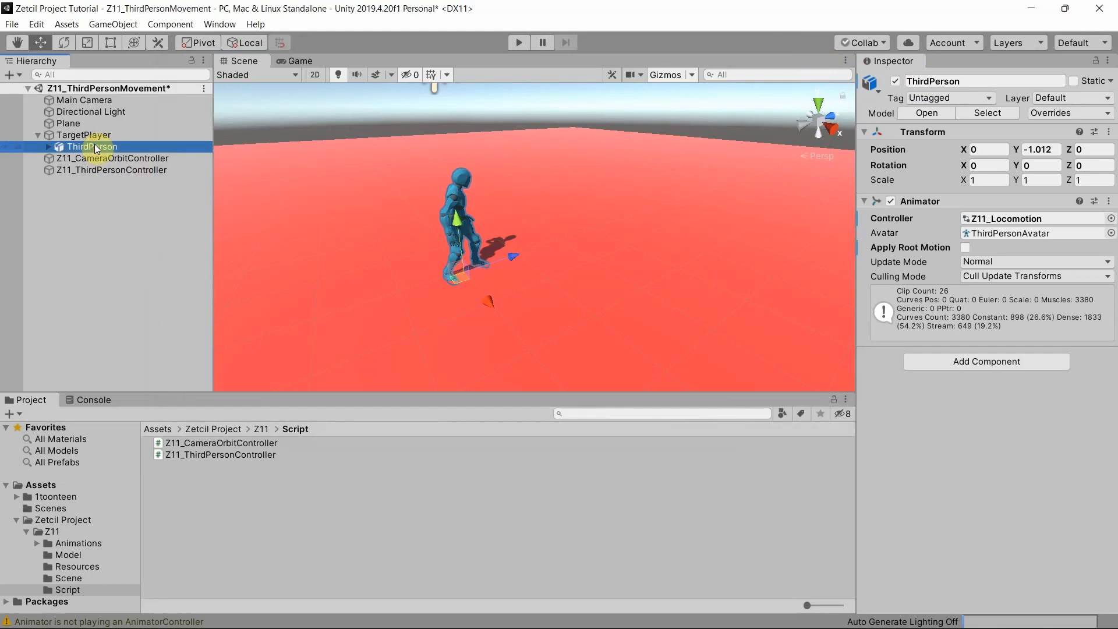
{"action": "key", "text": "Delete"}
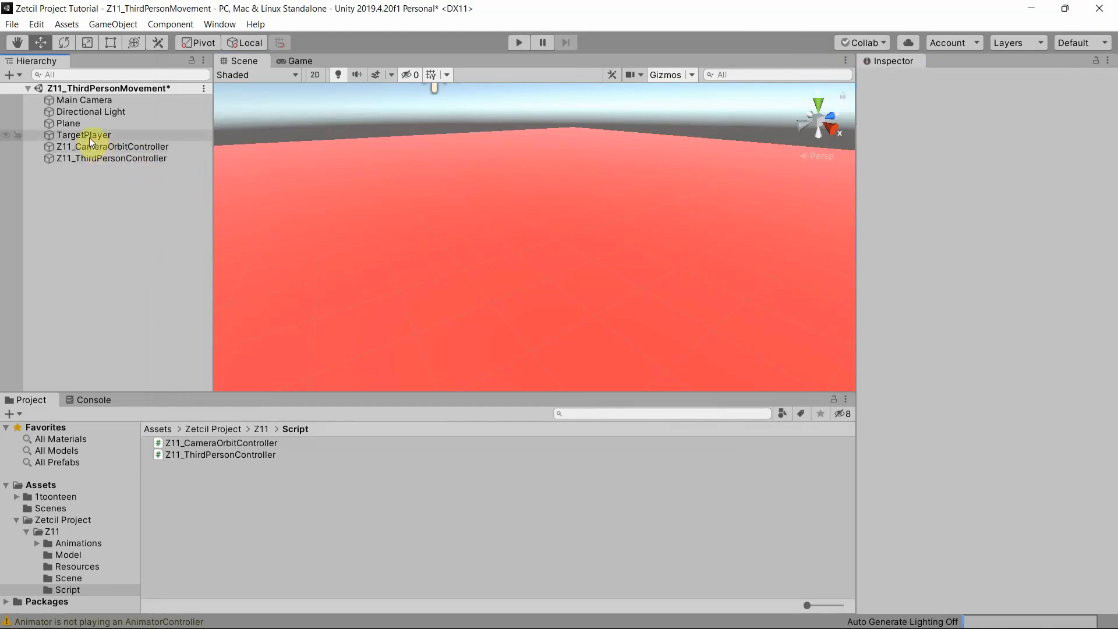
{"action": "left_click", "coordinate": [16, 495]}
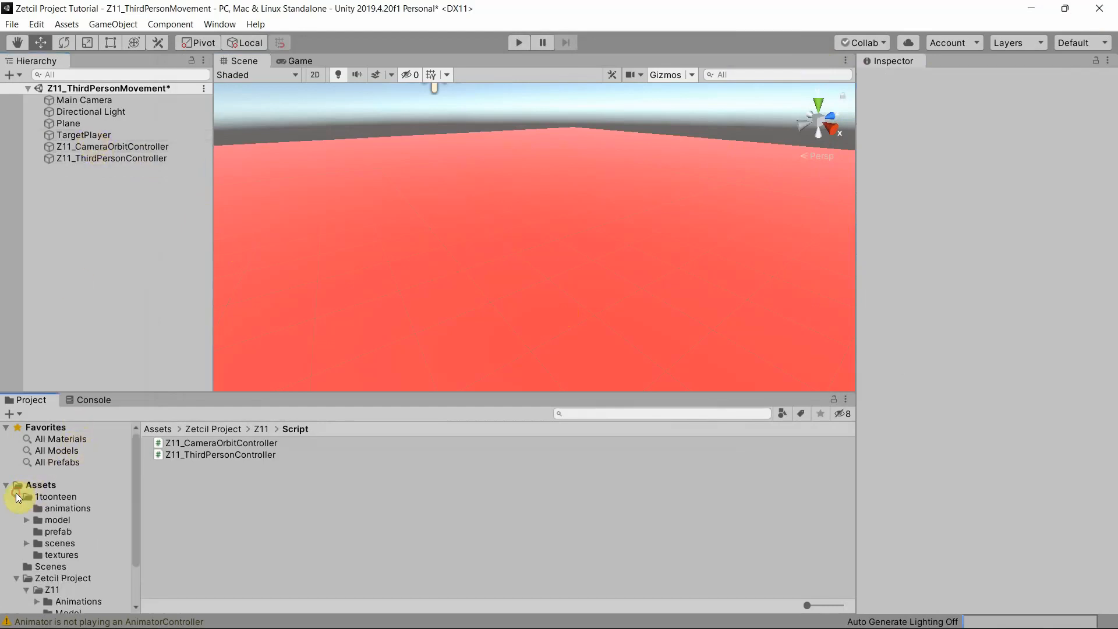
{"action": "left_click", "coordinate": [56, 532]}
{"action": "left_click_drag", "start_coordinate": [170, 443], "coordinate": [512, 282]}
{"action": "scroll", "coordinate": [576, 288], "scroll_direction": "up", "scroll_amount": 5}
{"action": "middle_click_drag", "start_coordinate": [513, 282], "coordinate": [520, 291]}
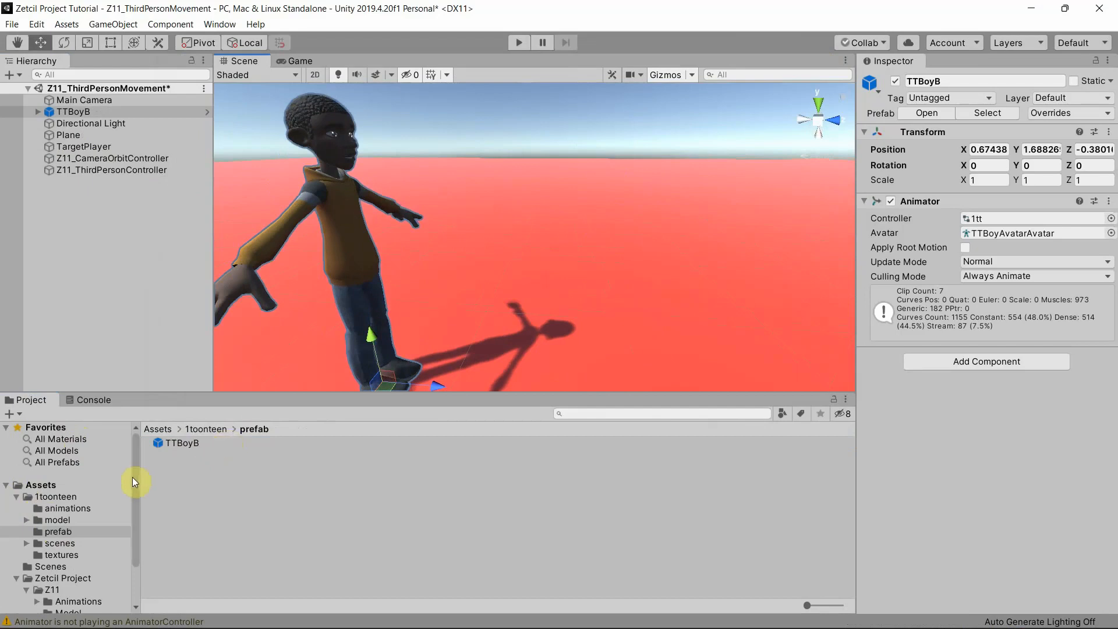
Step: Examine the Rig import settings of the TTBoyB model in 1toonteen, including its Animation Type options
{"action": "left_click", "coordinate": [56, 519]}
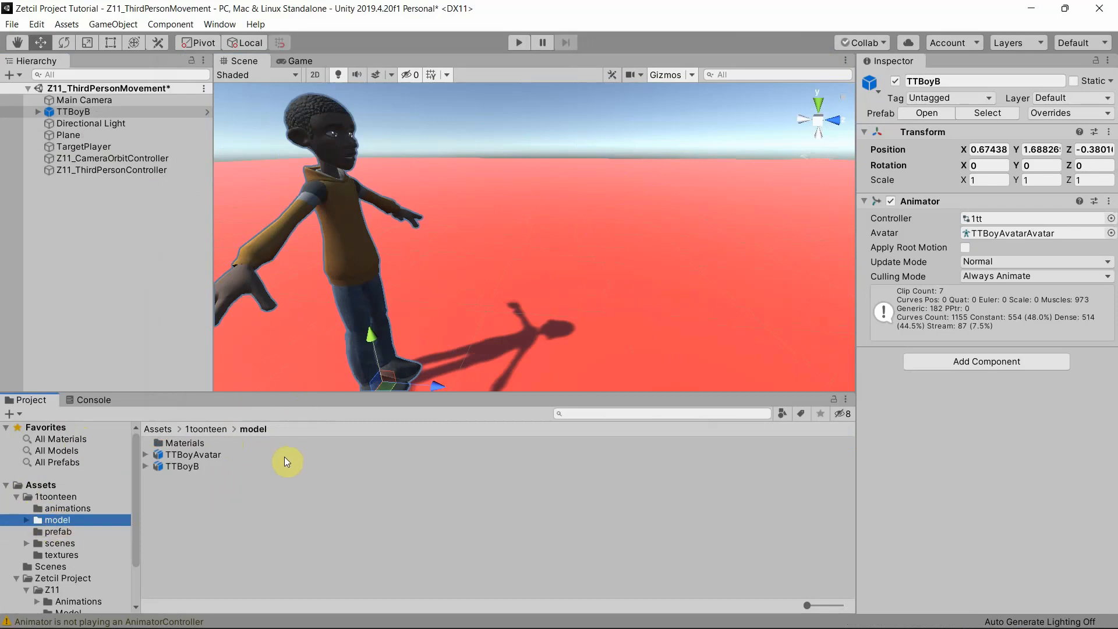
{"action": "left_click", "coordinate": [185, 466]}
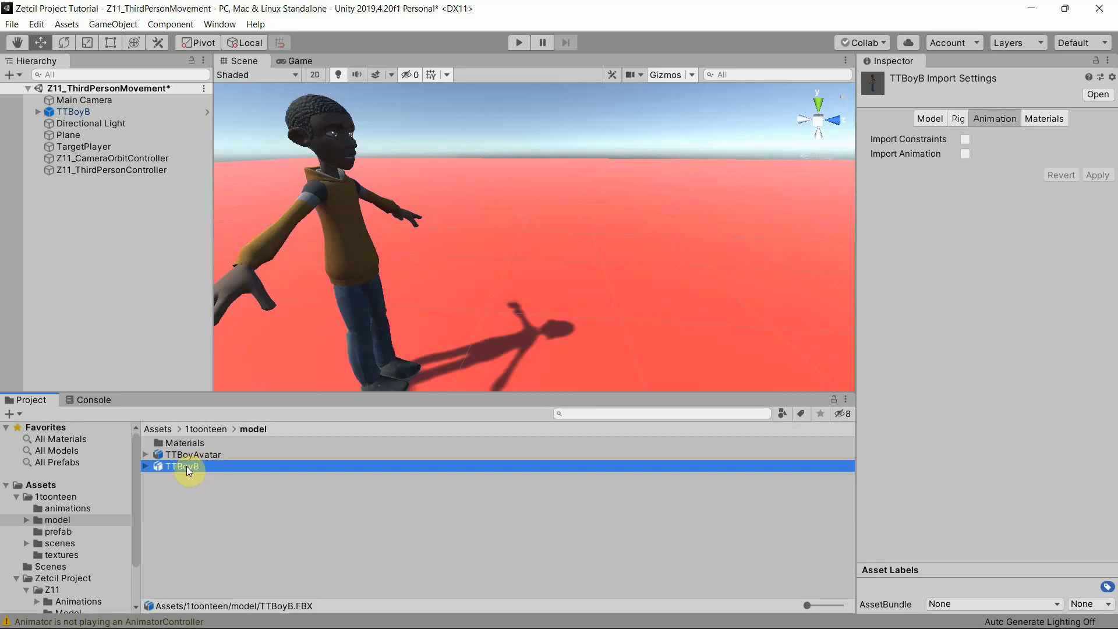
{"action": "left_click", "coordinate": [950, 122]}
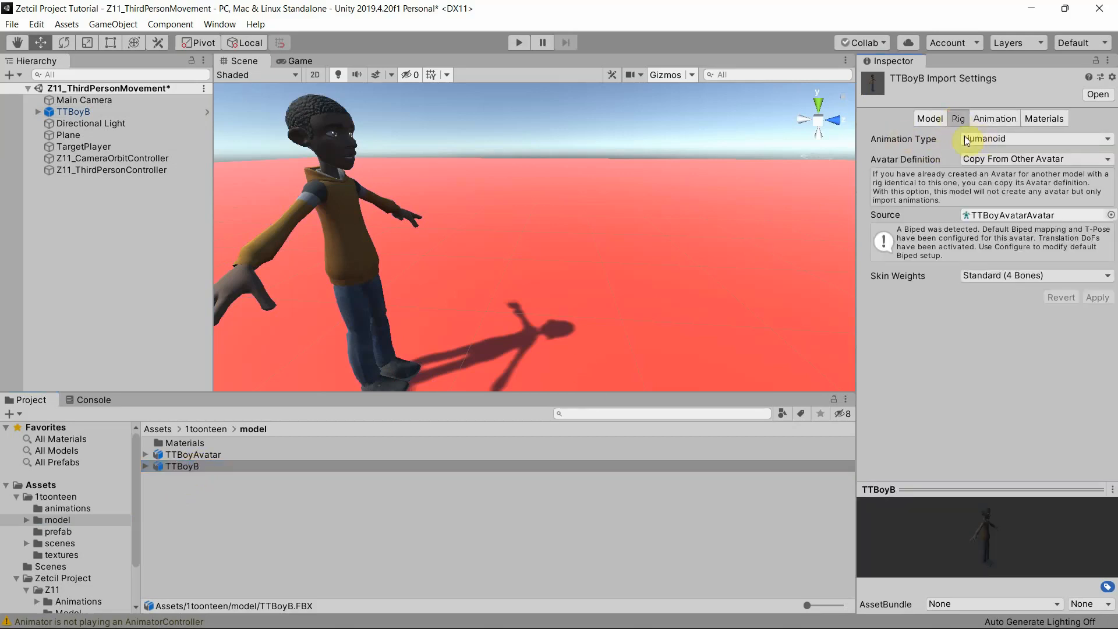
{"action": "left_click", "coordinate": [1023, 139]}
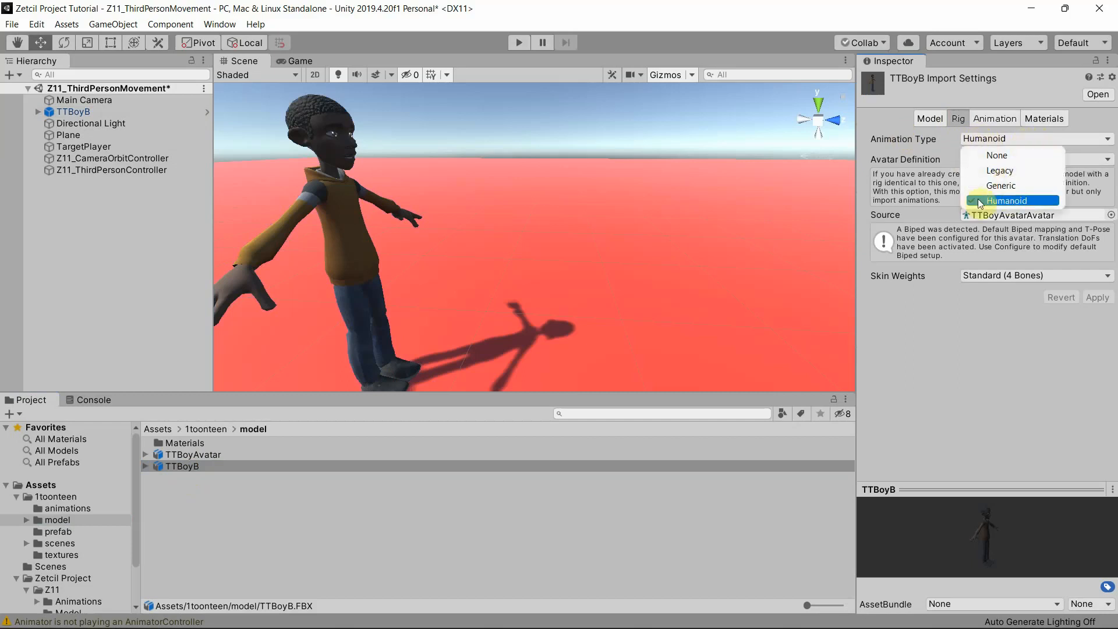
{"action": "left_click", "coordinate": [921, 186]}
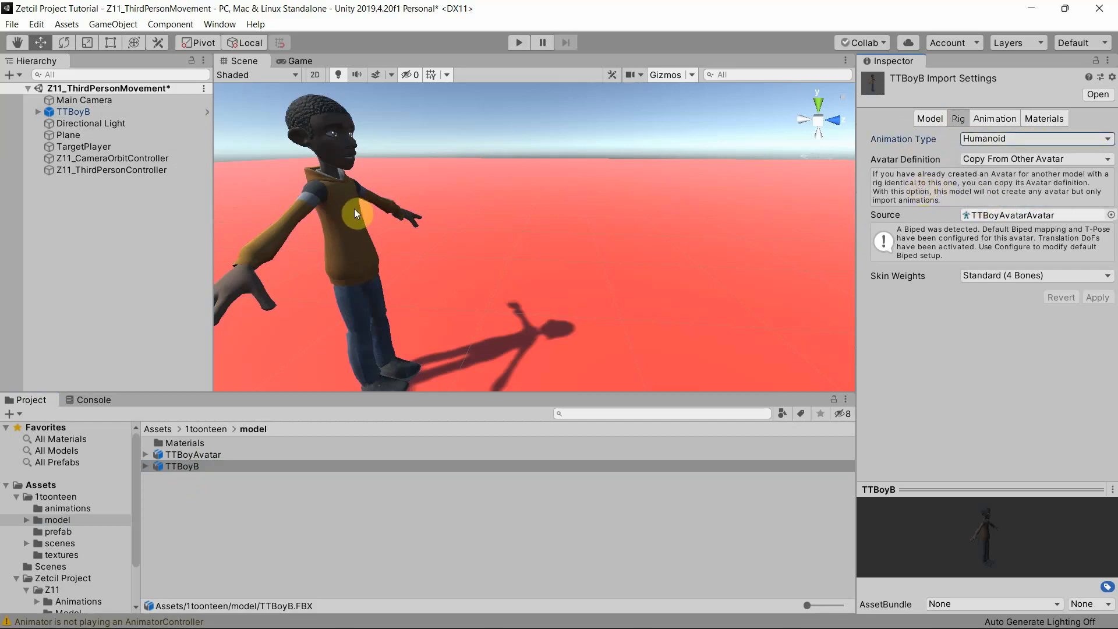
Step: Select the HEAD mesh of the TTBoyB character in the scene and show its material shader settings
{"action": "left_click", "coordinate": [75, 112]}
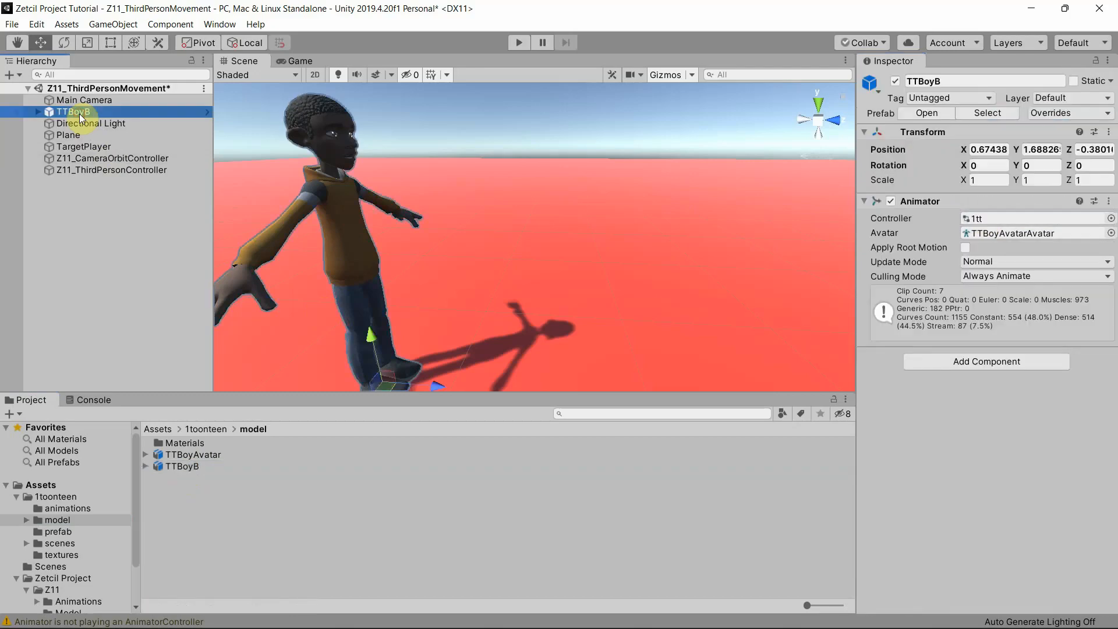
{"action": "left_click", "coordinate": [37, 112]}
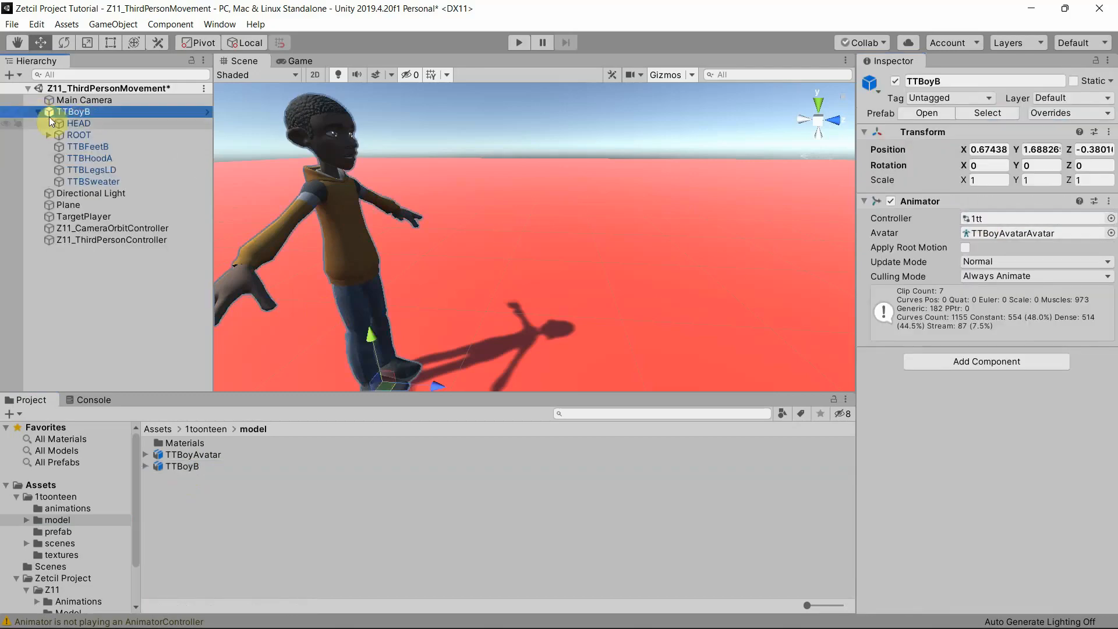
{"action": "left_click", "coordinate": [83, 123]}
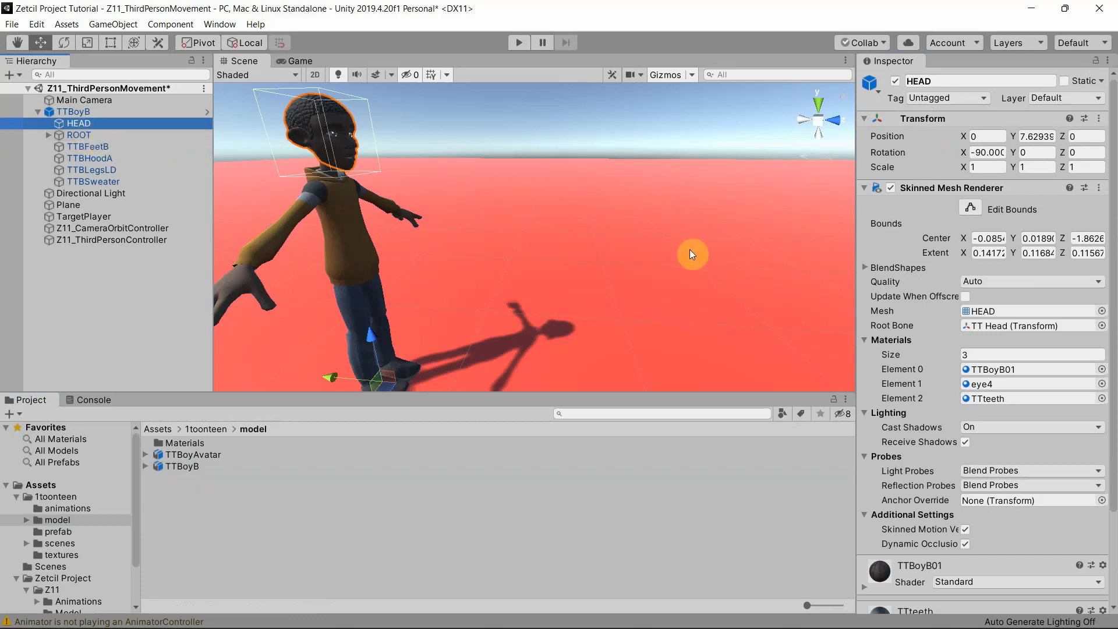
{"action": "scroll", "coordinate": [933, 484], "scroll_direction": "down", "scroll_amount": 3}
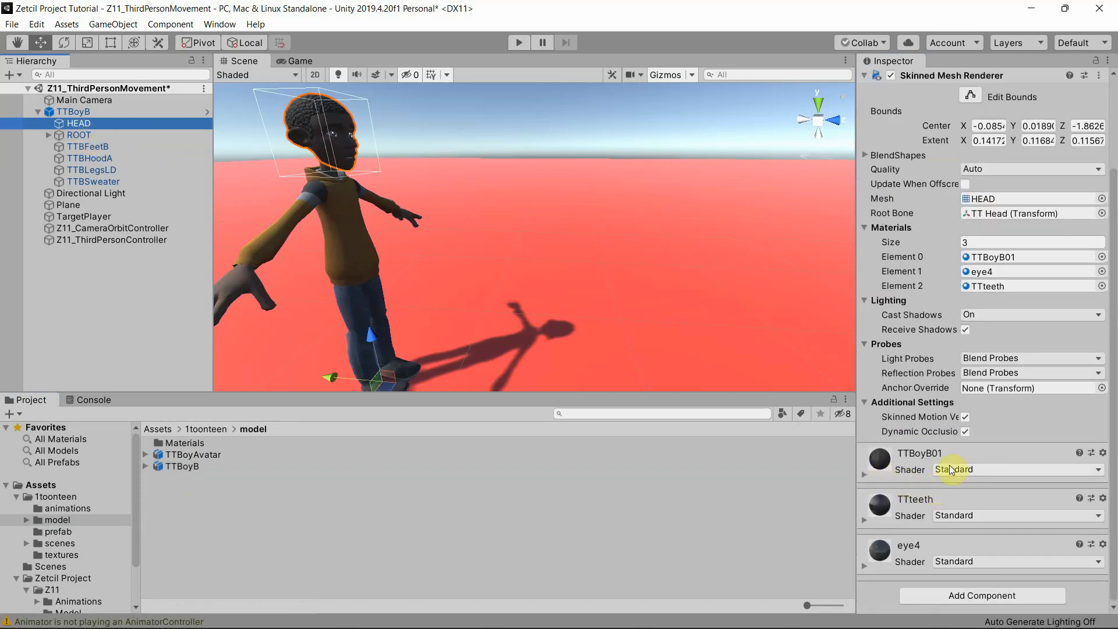
Step: Try the Unlit/Color shader on the head materials TTBoyB01, TTteeth and eye4
{"action": "left_click", "coordinate": [984, 470]}
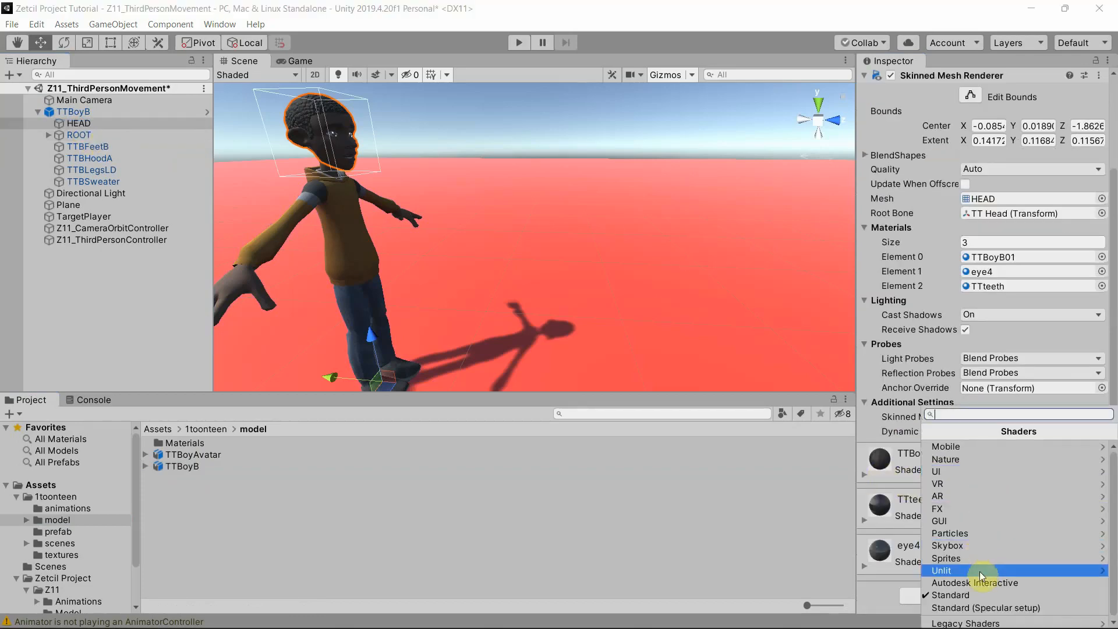
{"action": "left_click", "coordinate": [980, 571]}
{"action": "left_click", "coordinate": [974, 452]}
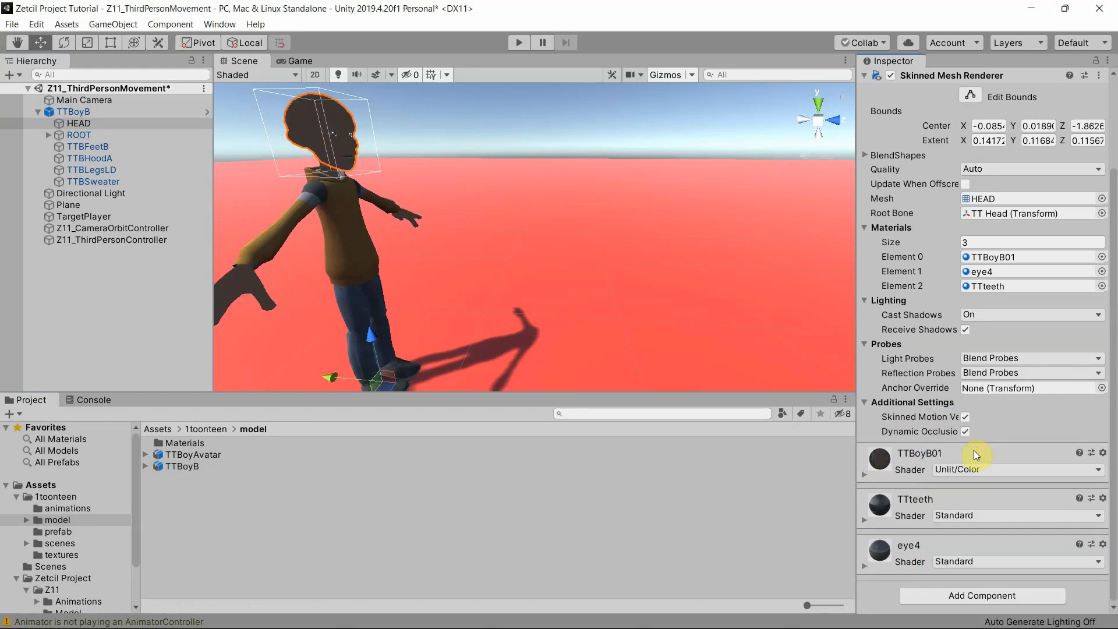
{"action": "left_click", "coordinate": [966, 516]}
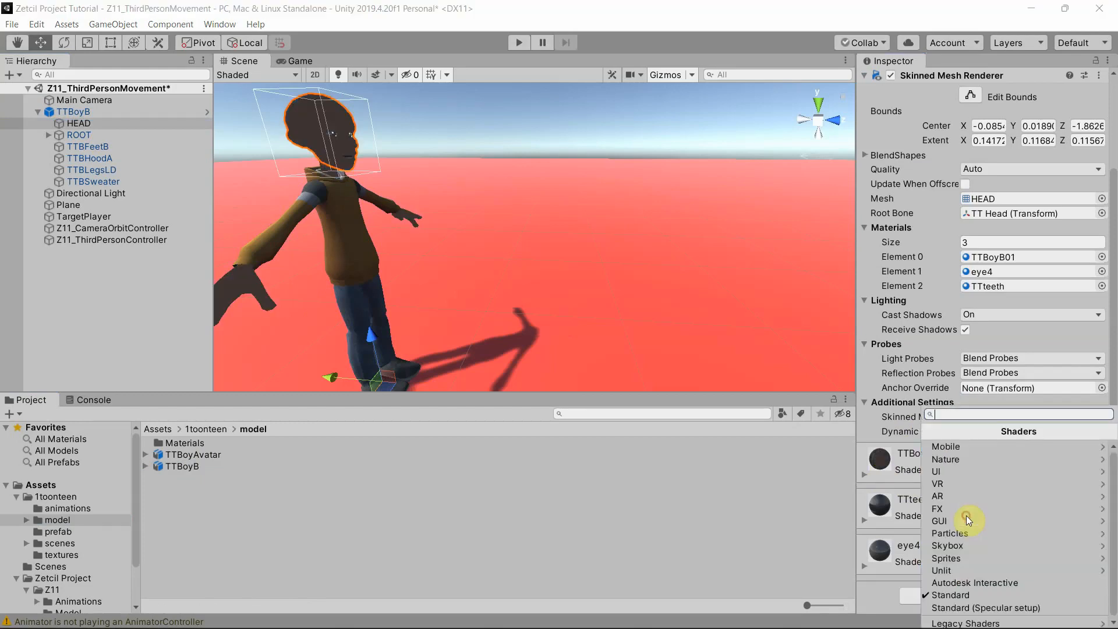
{"action": "left_click", "coordinate": [974, 571]}
{"action": "left_click", "coordinate": [960, 450]}
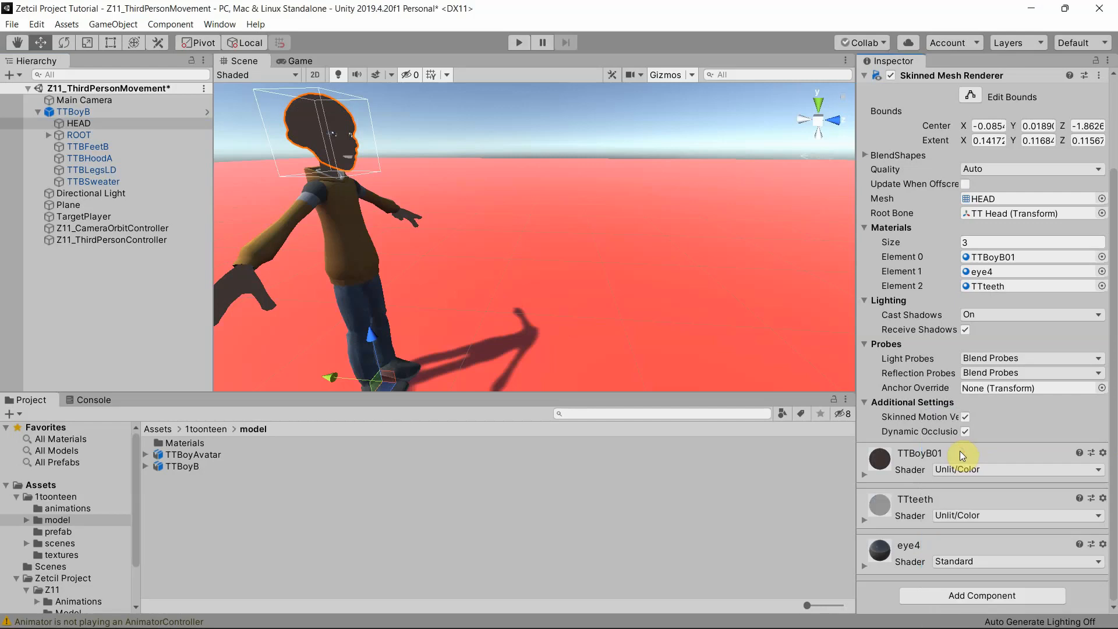
{"action": "left_click", "coordinate": [963, 563]}
{"action": "left_click", "coordinate": [962, 566]}
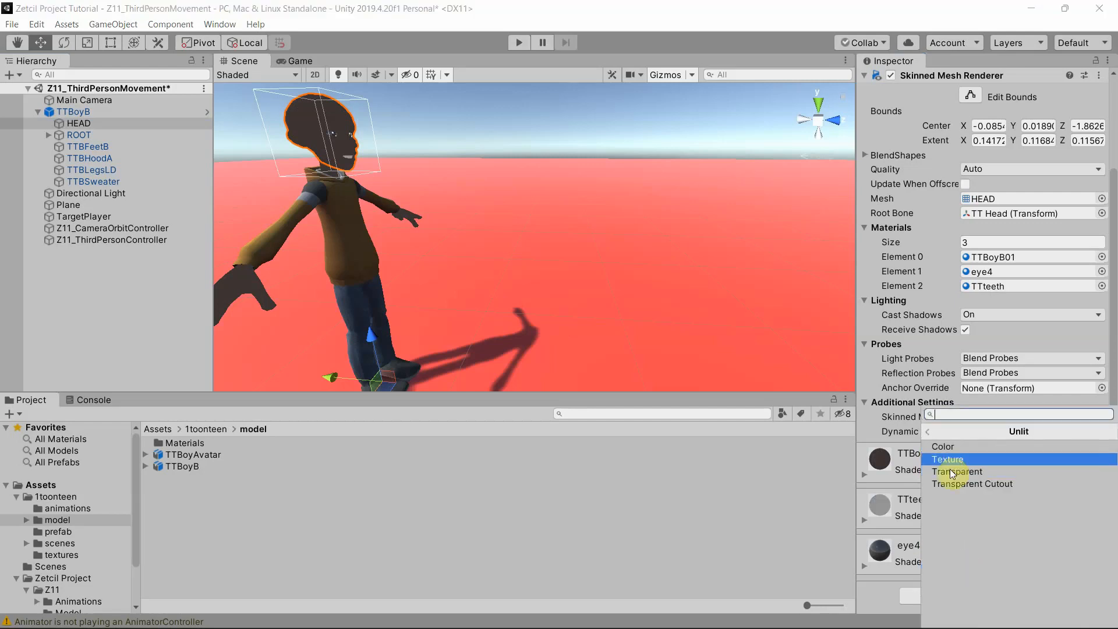
{"action": "left_click", "coordinate": [949, 446]}
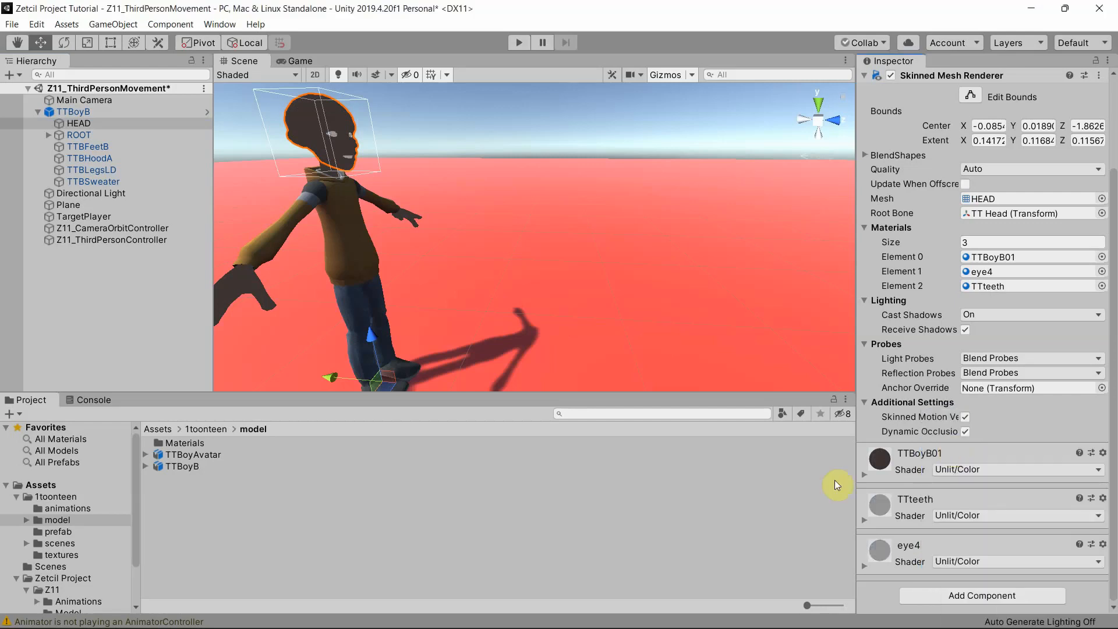
Step: Set the shader of the head materials TTBoyB01, TTteeth and eye4 to Unlit/Texture
{"action": "left_click", "coordinate": [972, 469]}
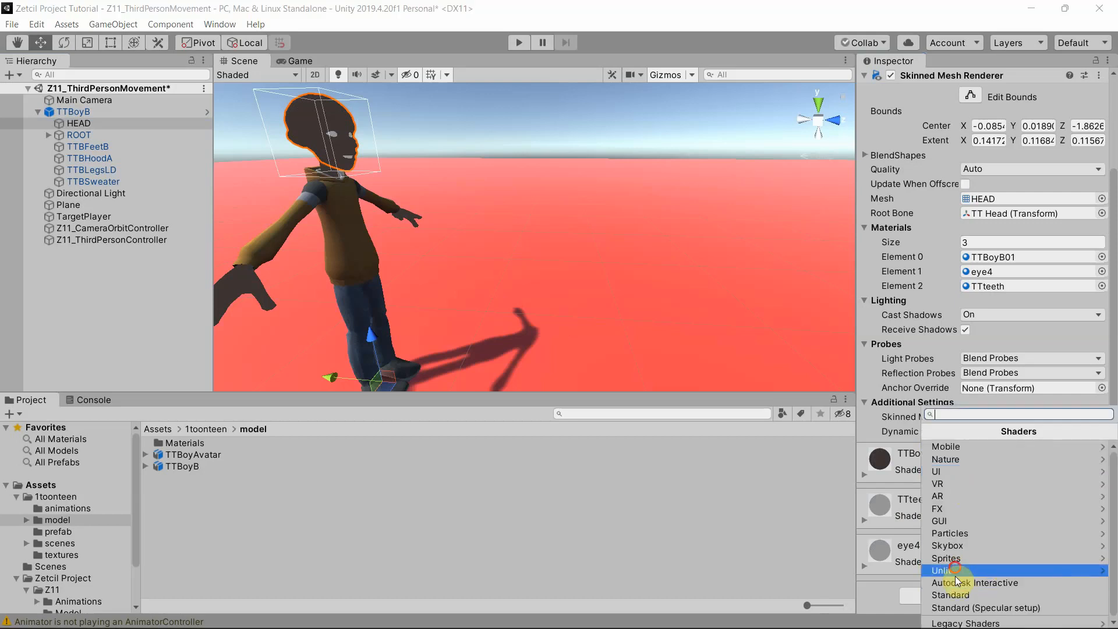
{"action": "left_click", "coordinate": [955, 569]}
{"action": "left_click", "coordinate": [965, 460]}
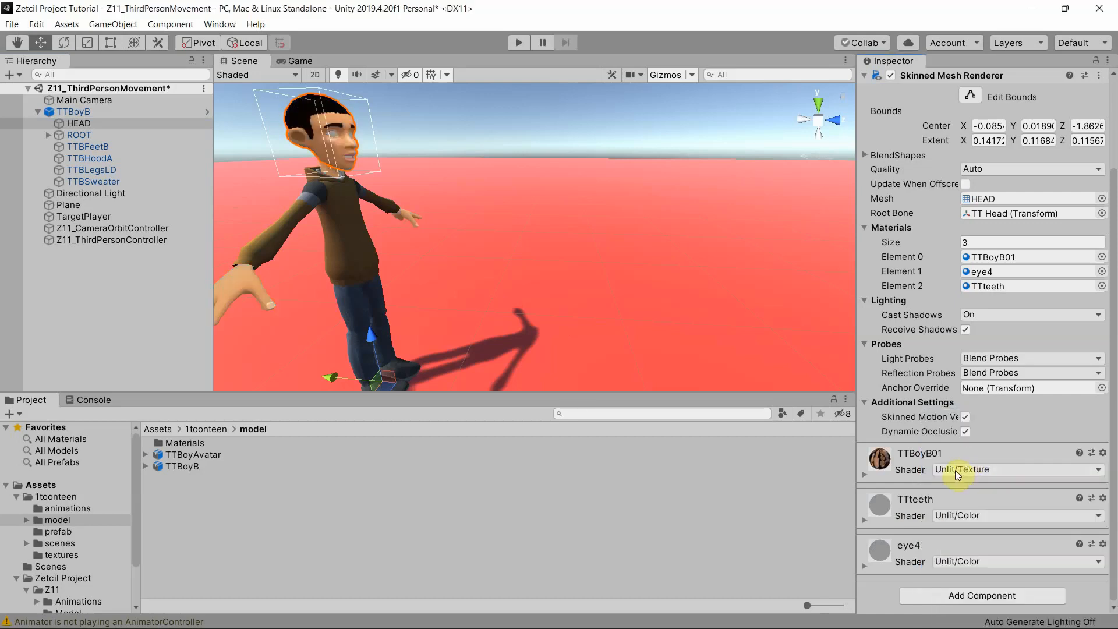
{"action": "left_click", "coordinate": [946, 514]}
{"action": "left_click", "coordinate": [948, 568]}
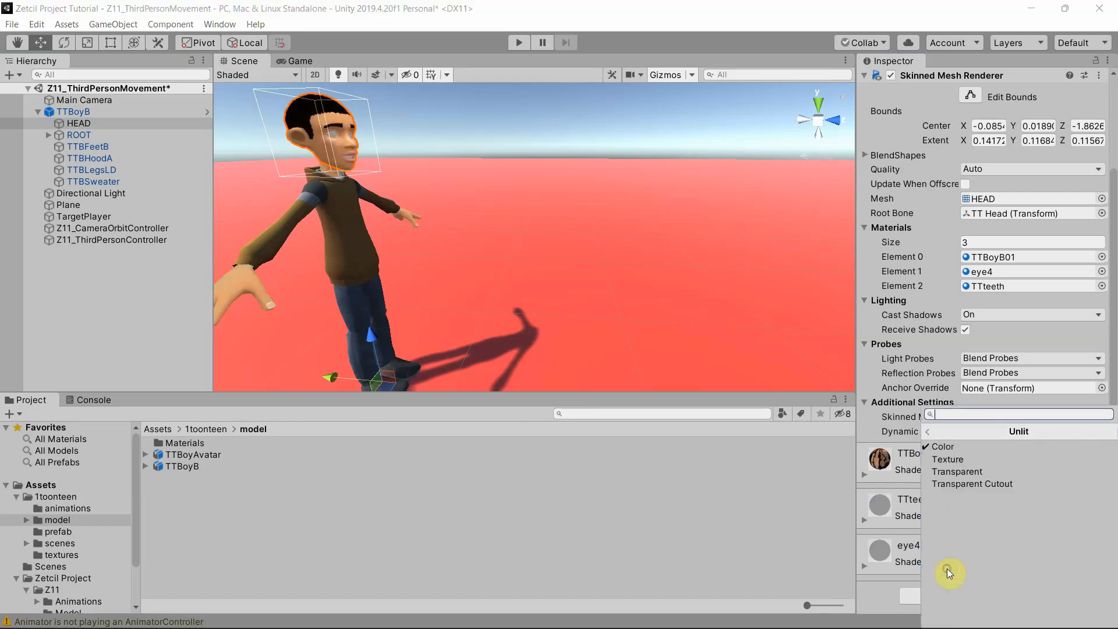
{"action": "left_click", "coordinate": [960, 460]}
{"action": "left_click", "coordinate": [946, 561]}
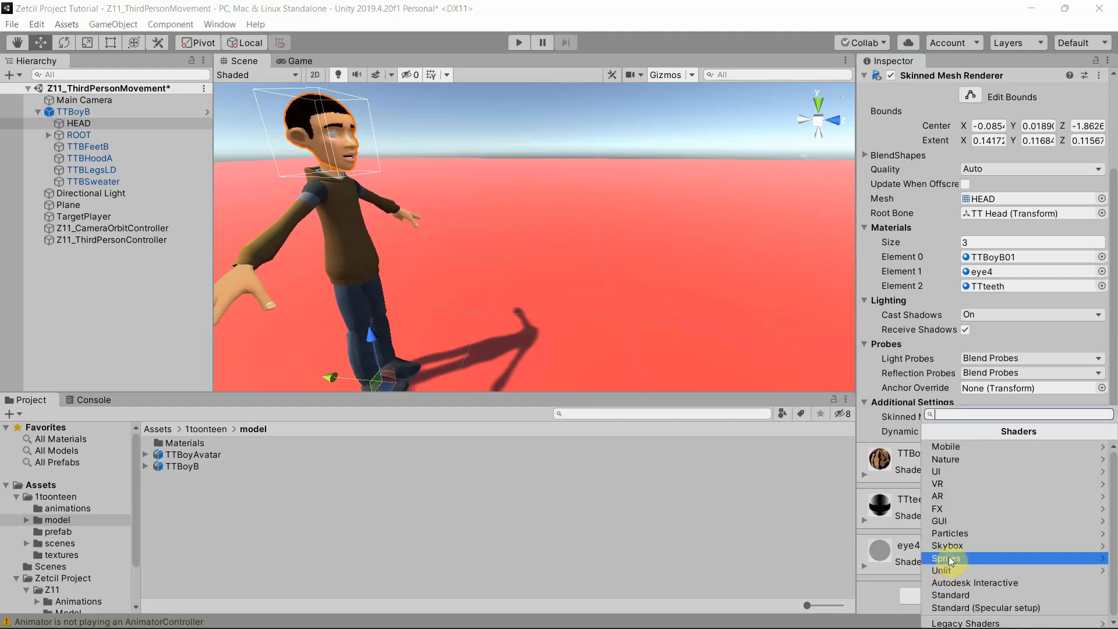
{"action": "left_click", "coordinate": [949, 570]}
{"action": "left_click", "coordinate": [969, 465]}
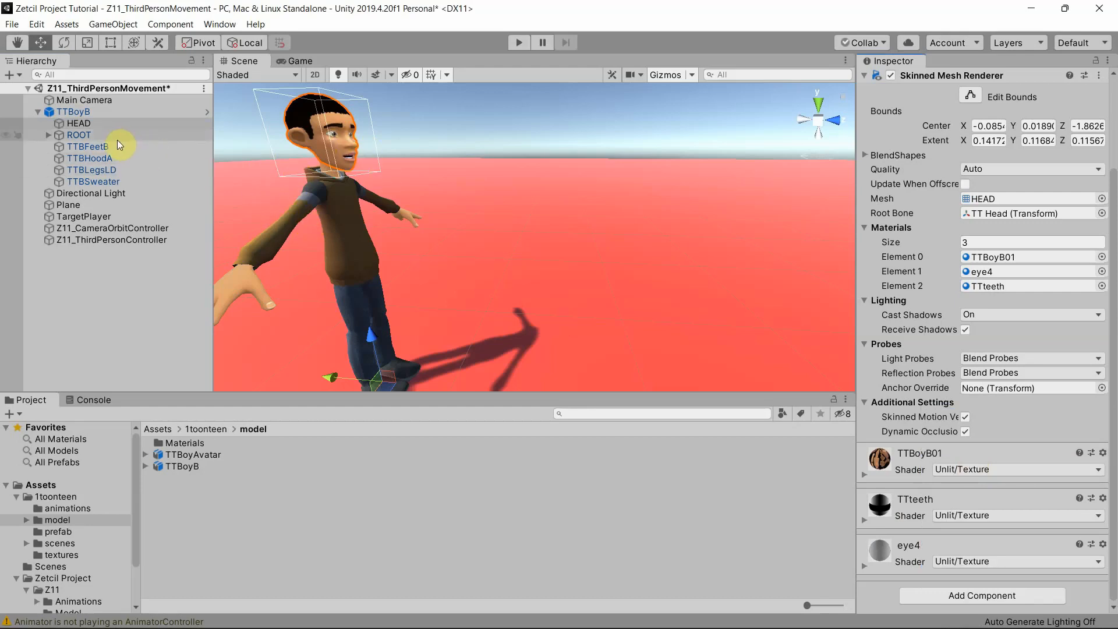
Step: Set the shader of the TTSweater05 material on the TTBSweater mesh to Unlit/Texture
{"action": "left_click", "coordinate": [118, 182]}
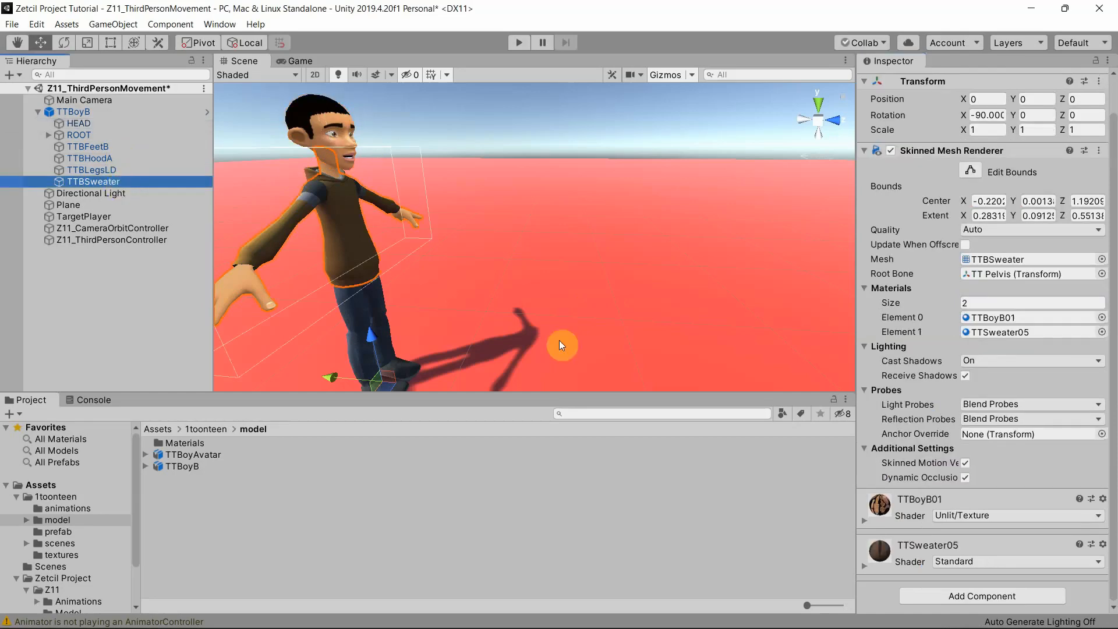
{"action": "left_click", "coordinate": [964, 559]}
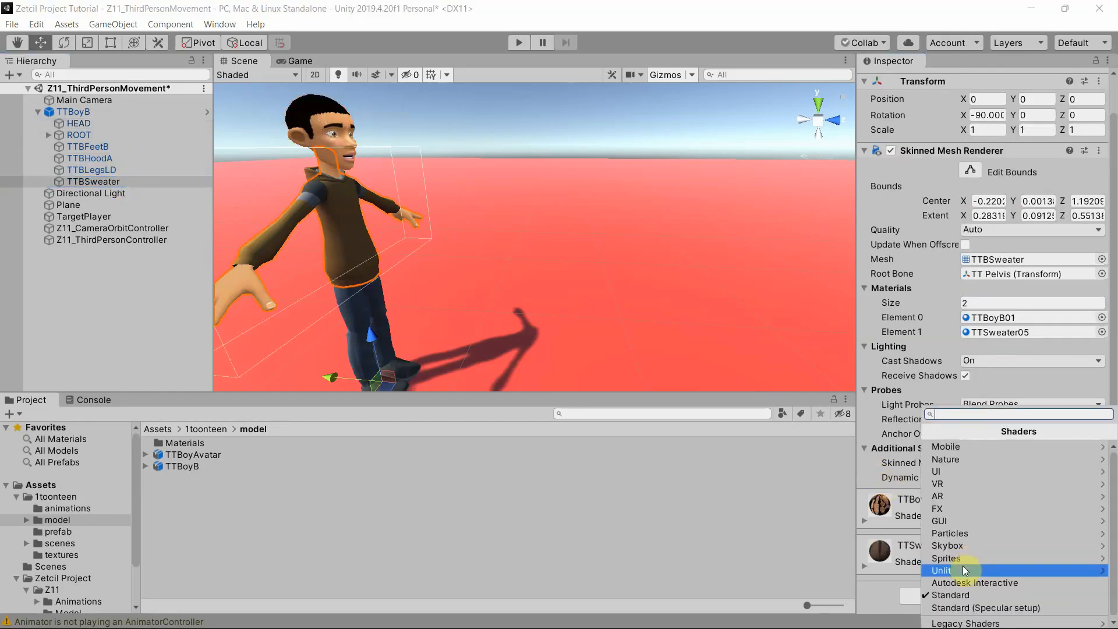
{"action": "left_click", "coordinate": [963, 565]}
{"action": "left_click", "coordinate": [955, 459]}
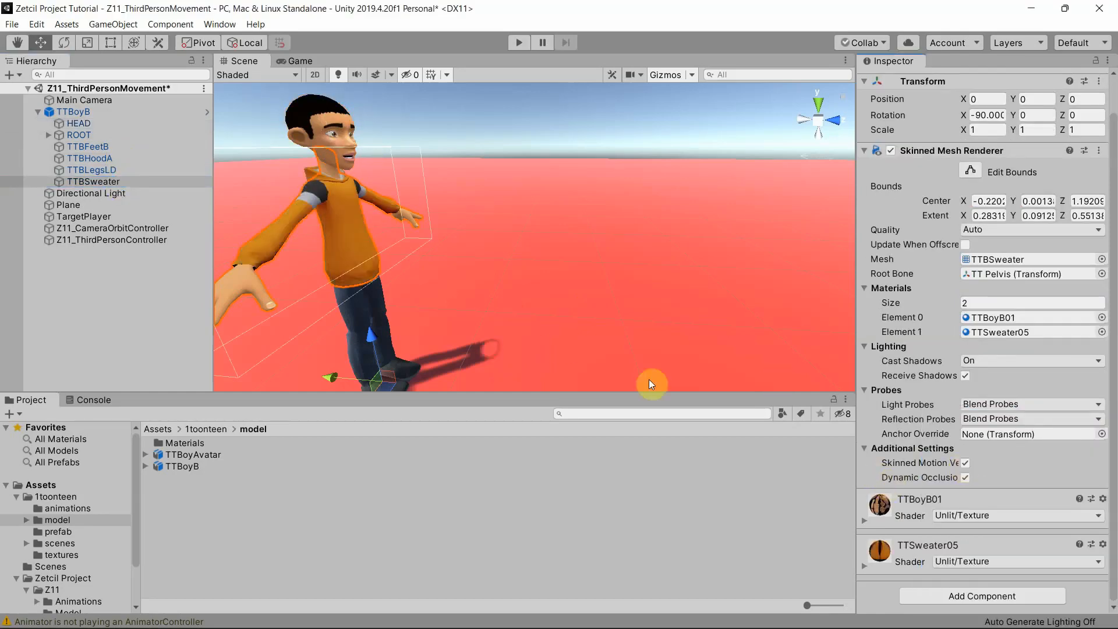
Step: Set the shader of the TTLegs01 material on the TTBLegsLD mesh to Unlit/Texture
{"action": "left_click", "coordinate": [116, 169]}
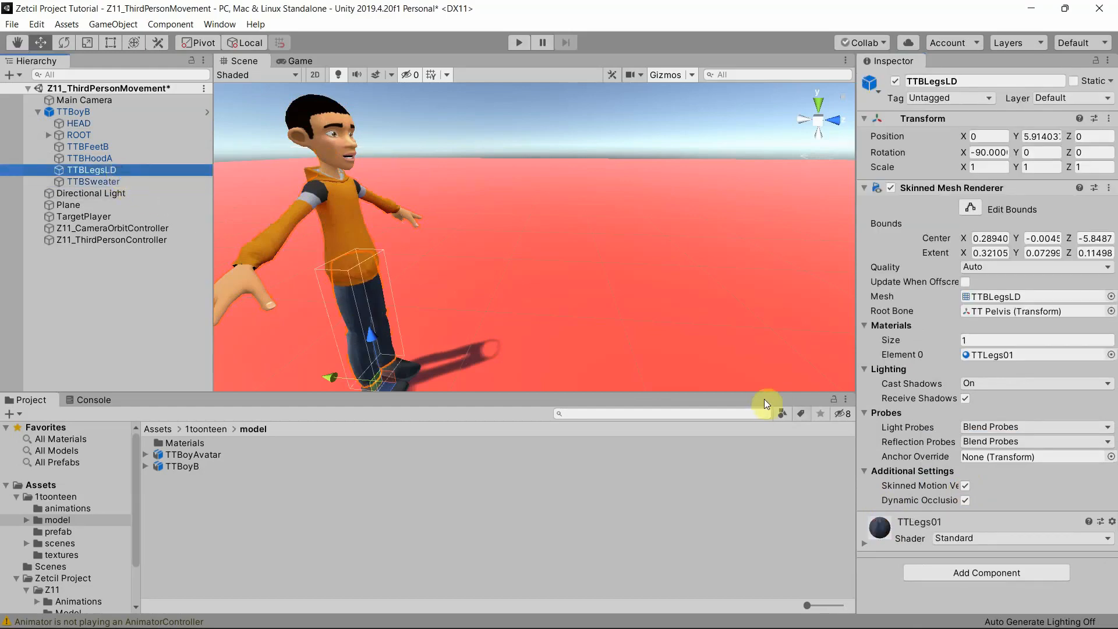
{"action": "left_click", "coordinate": [950, 539]}
{"action": "left_click", "coordinate": [949, 570]}
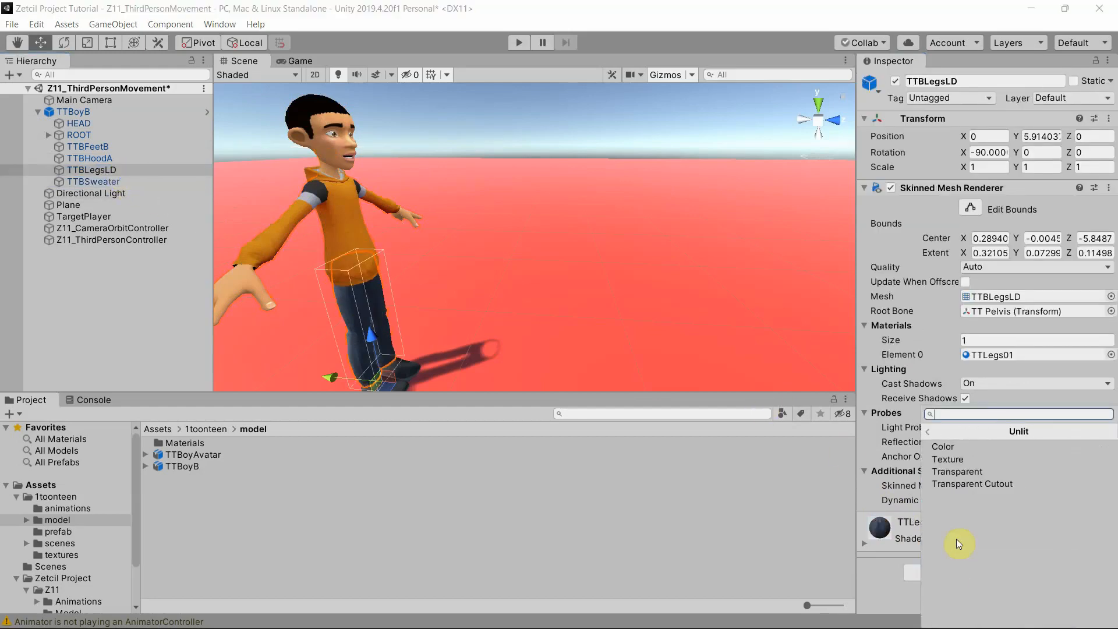
{"action": "left_click", "coordinate": [970, 465]}
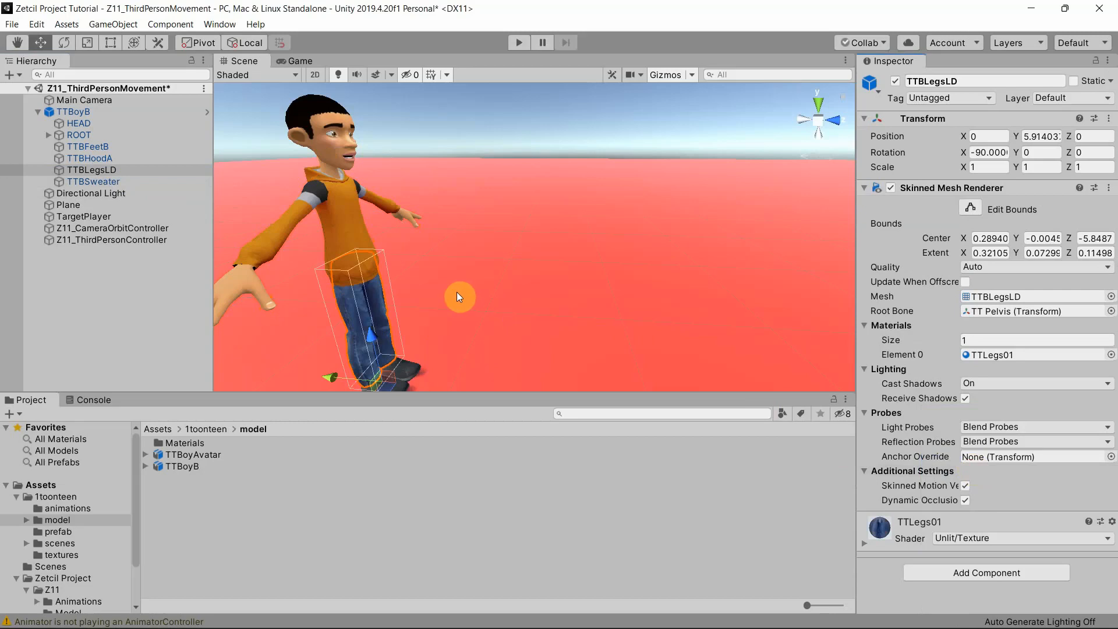
{"action": "scroll", "coordinate": [437, 277], "scroll_direction": "down", "scroll_amount": 4}
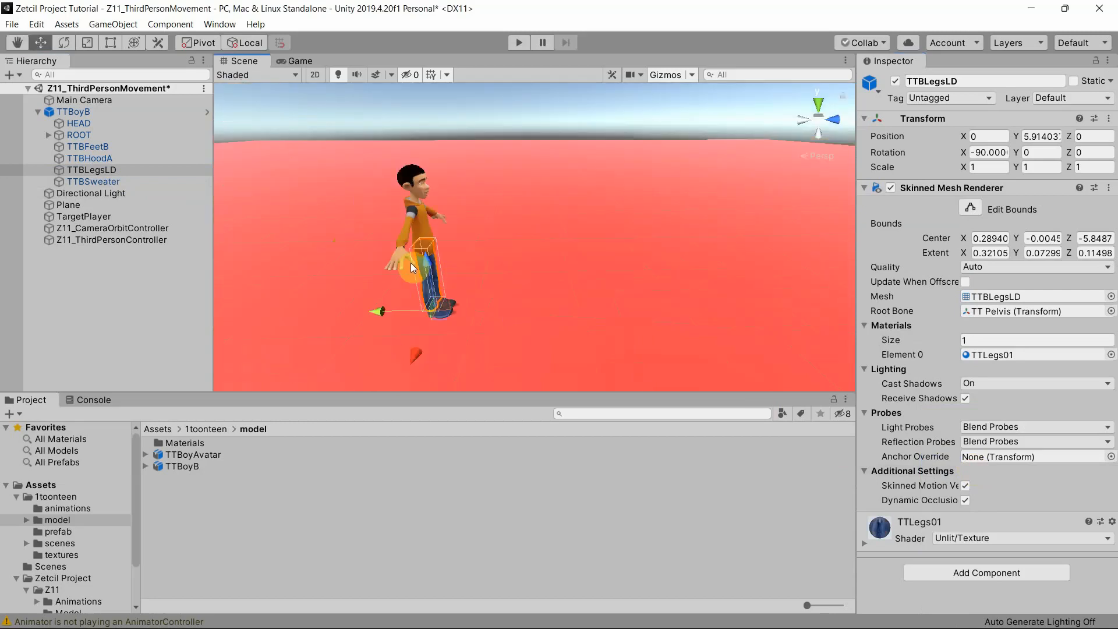
Step: Assign Z11_Locomotion from the Z11 Animations folder as the Animator controller of TTBoyB
{"action": "left_click", "coordinate": [90, 112]}
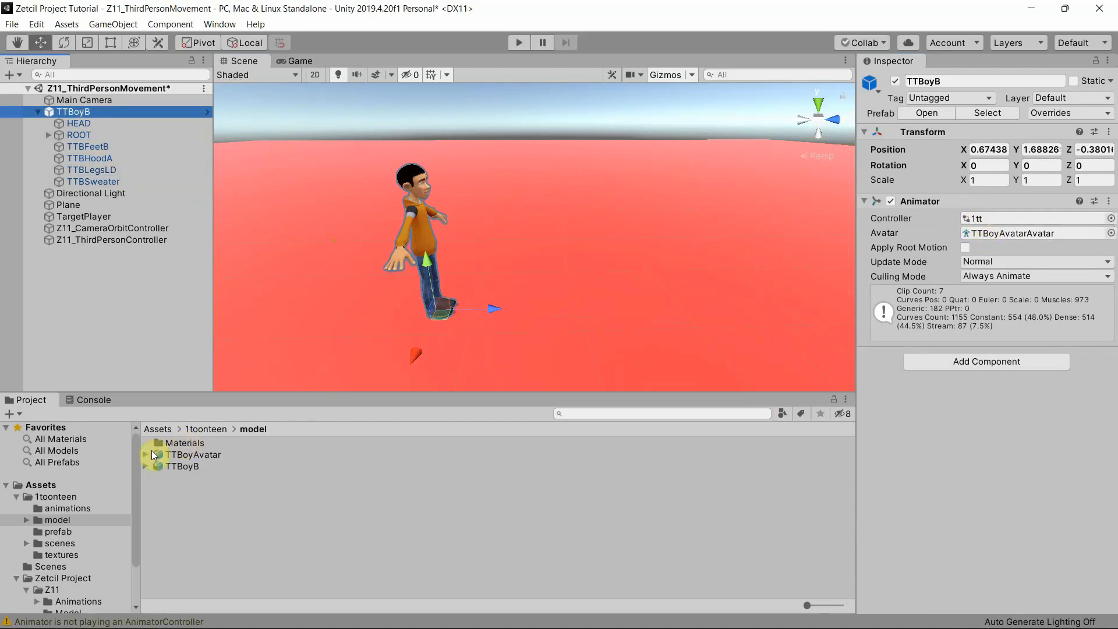
{"action": "left_click_drag", "start_coordinate": [141, 468], "coordinate": [160, 472]}
{"action": "scroll", "coordinate": [116, 495], "scroll_direction": "down", "scroll_amount": 3}
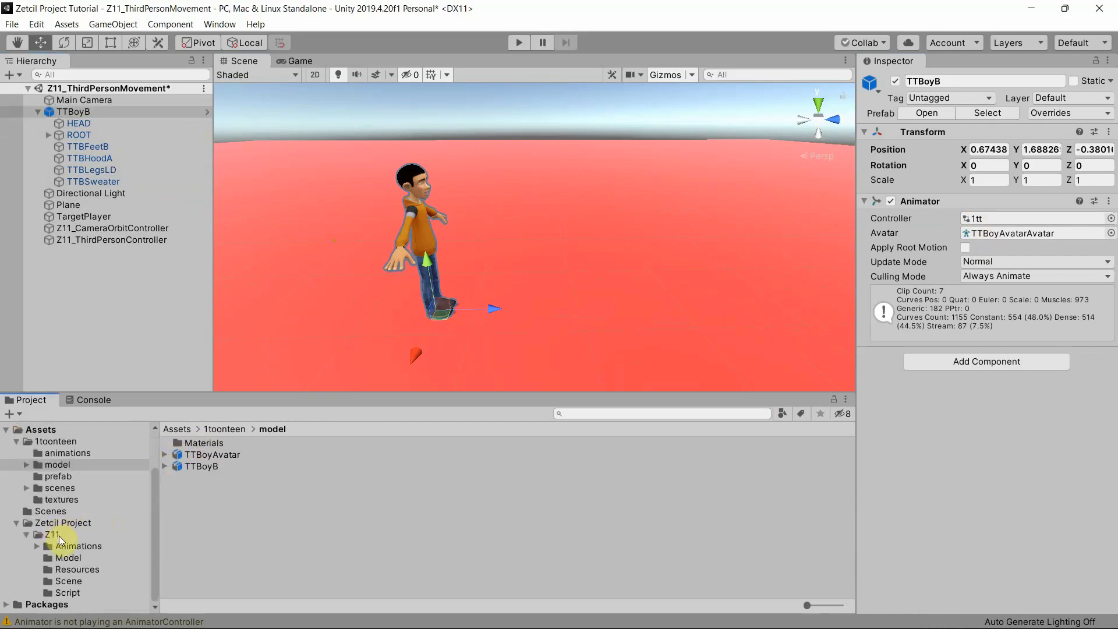
{"action": "left_click", "coordinate": [55, 546]}
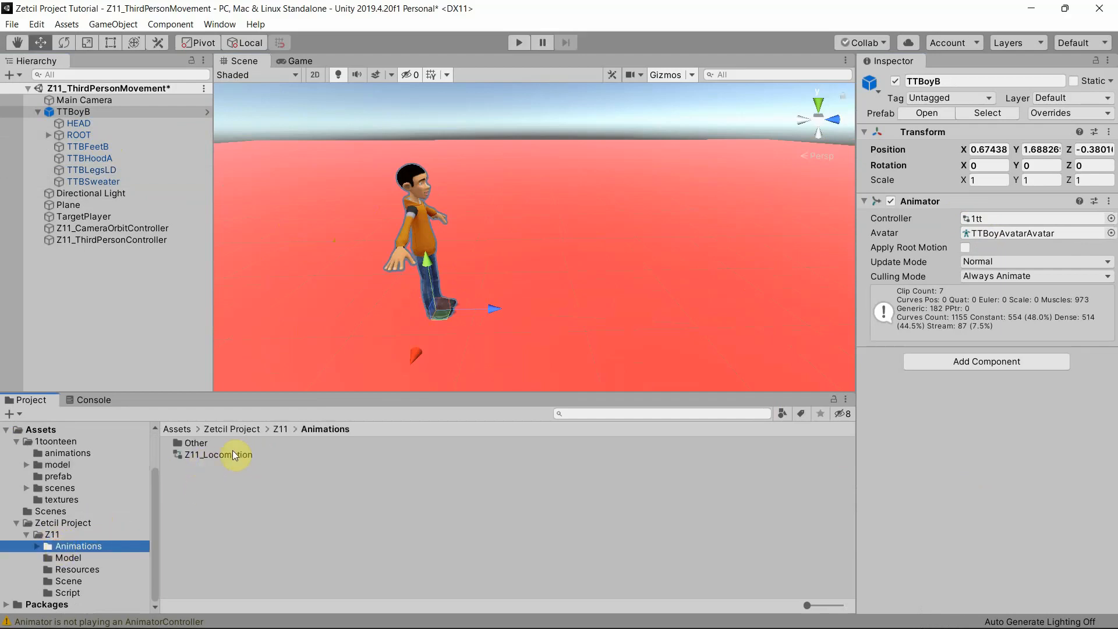
{"action": "left_click_drag", "start_coordinate": [232, 455], "coordinate": [983, 224]}
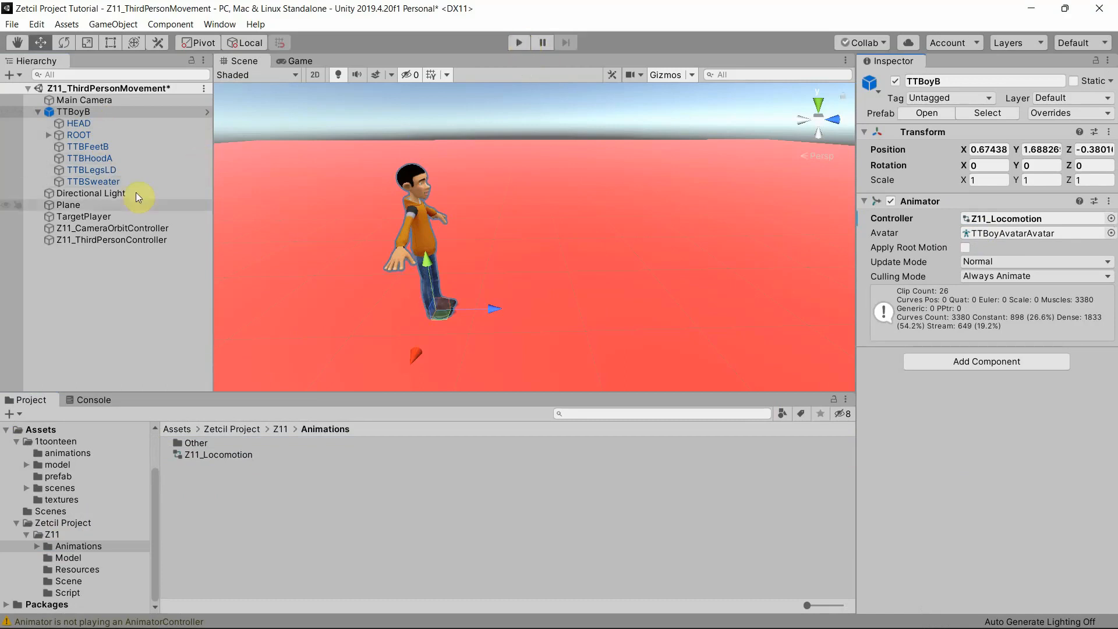
Step: Assign TTBoyB as the Target Animator of the Z11_ThirdPersonController script
{"action": "left_click", "coordinate": [104, 229]}
{"action": "left_click", "coordinate": [111, 239]}
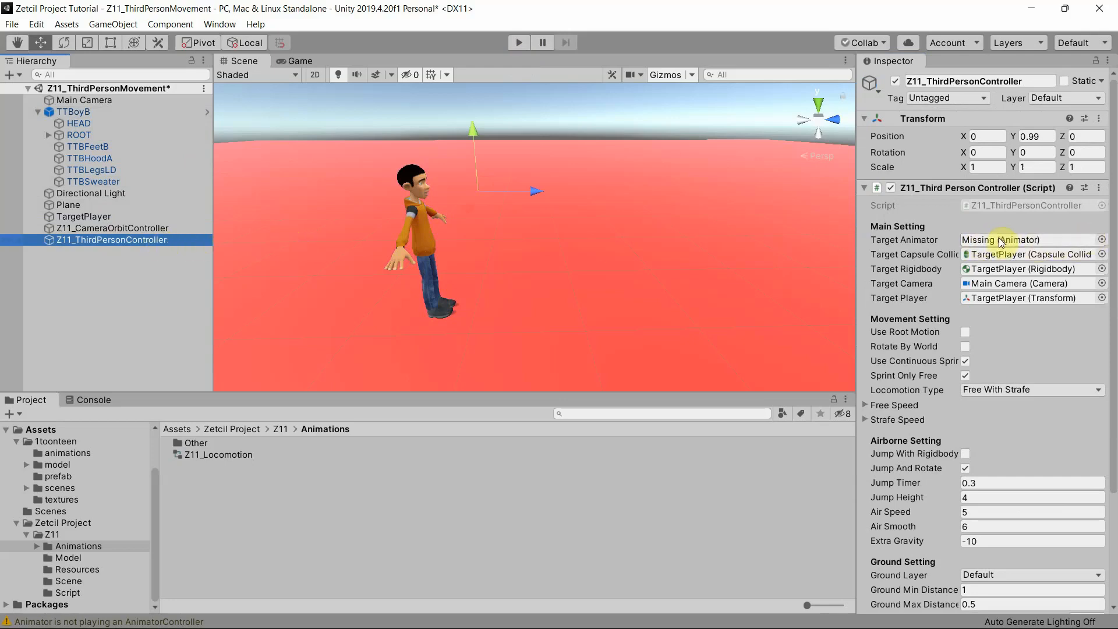
{"action": "left_click_drag", "start_coordinate": [76, 116], "coordinate": [970, 240]}
{"action": "left_click", "coordinate": [490, 186]}
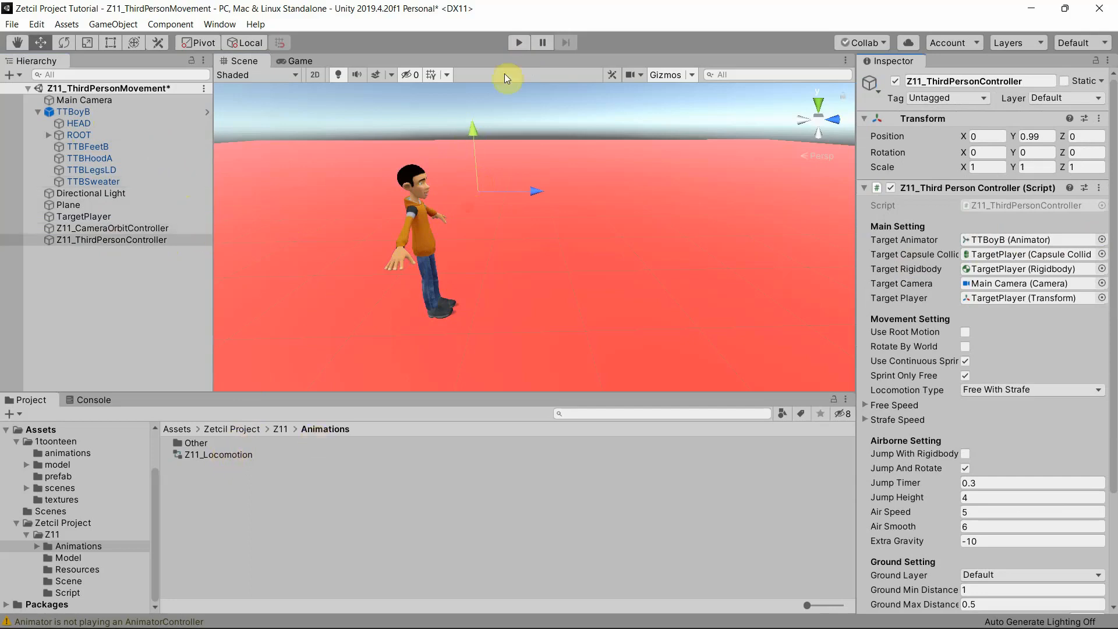
Step: Play-test the scene by moving the character forward and sideways, and stop play mode
{"action": "left_click", "coordinate": [520, 43]}
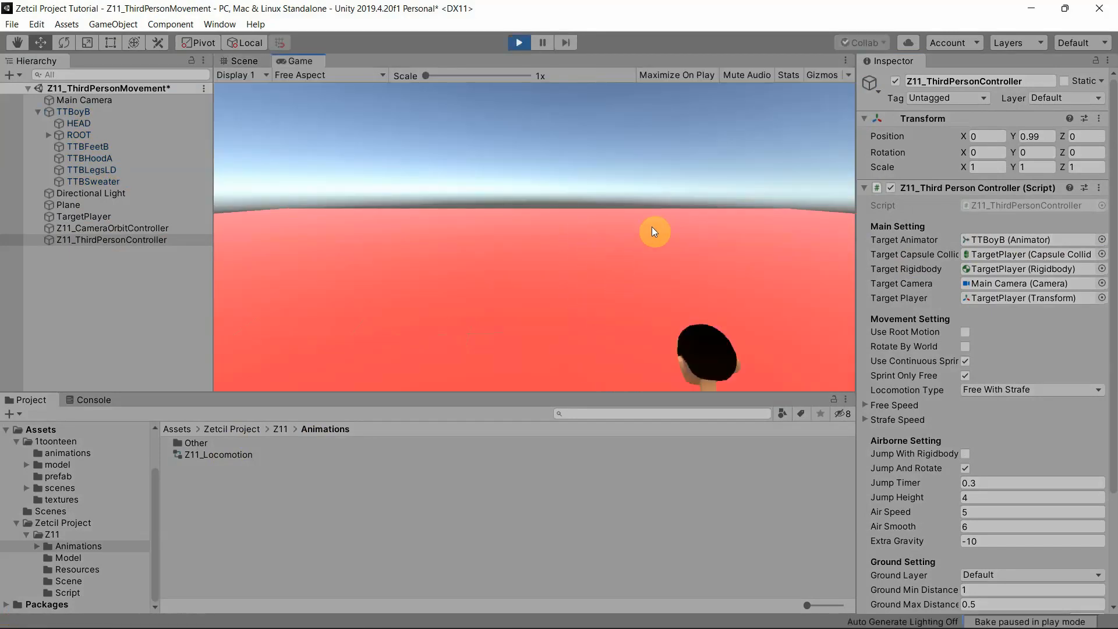
{"action": "key", "text": "w"}
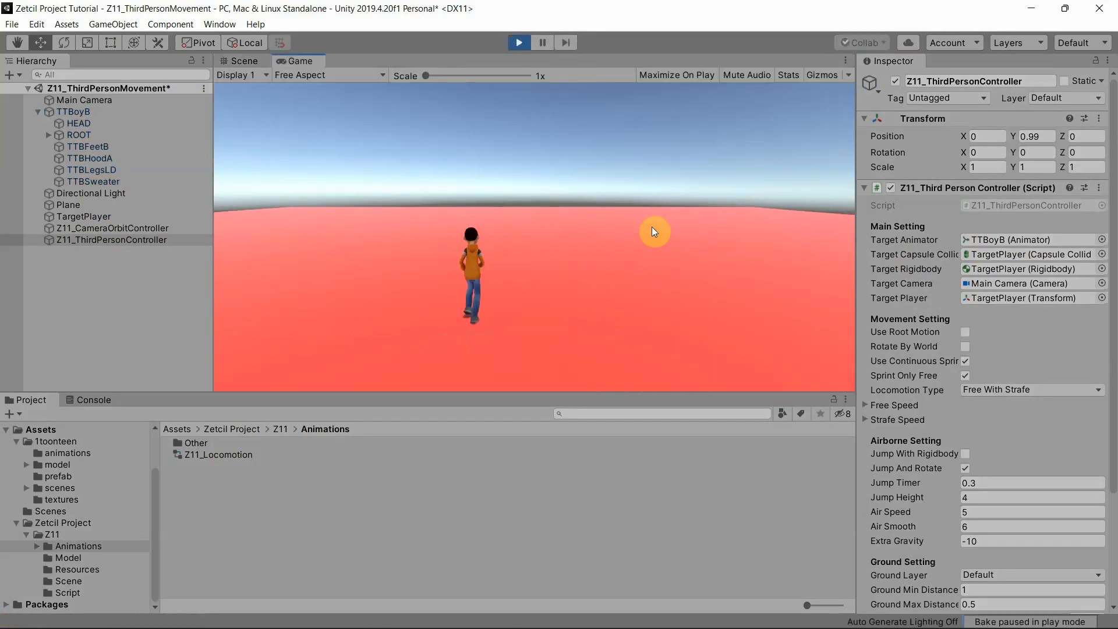
{"action": "key", "text": "a"}
{"action": "key", "text": "d"}
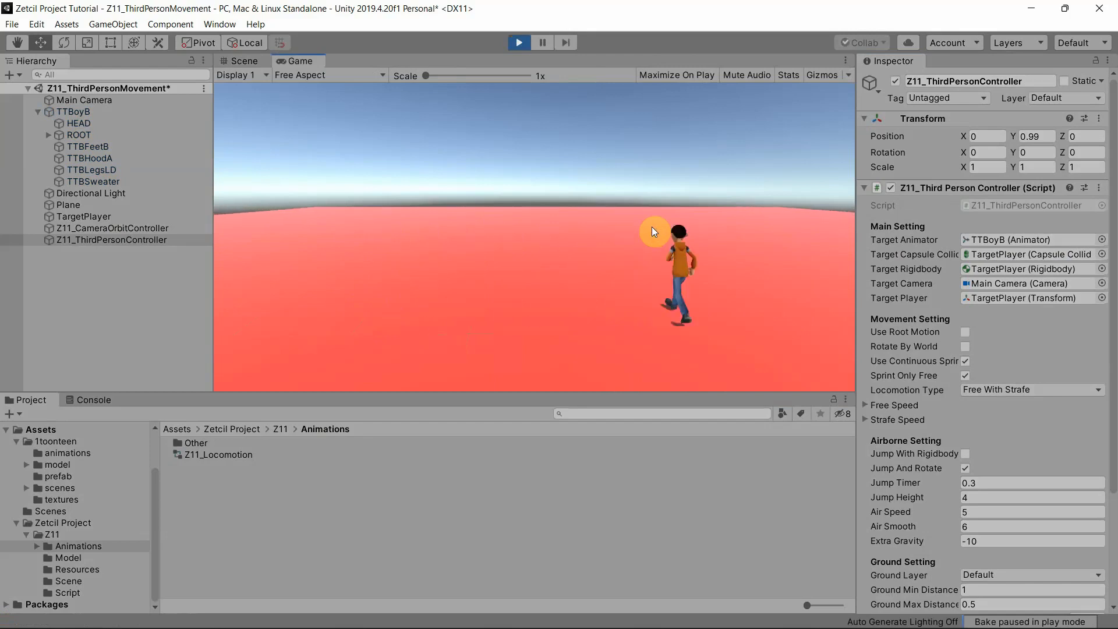
{"action": "left_click", "coordinate": [519, 42]}
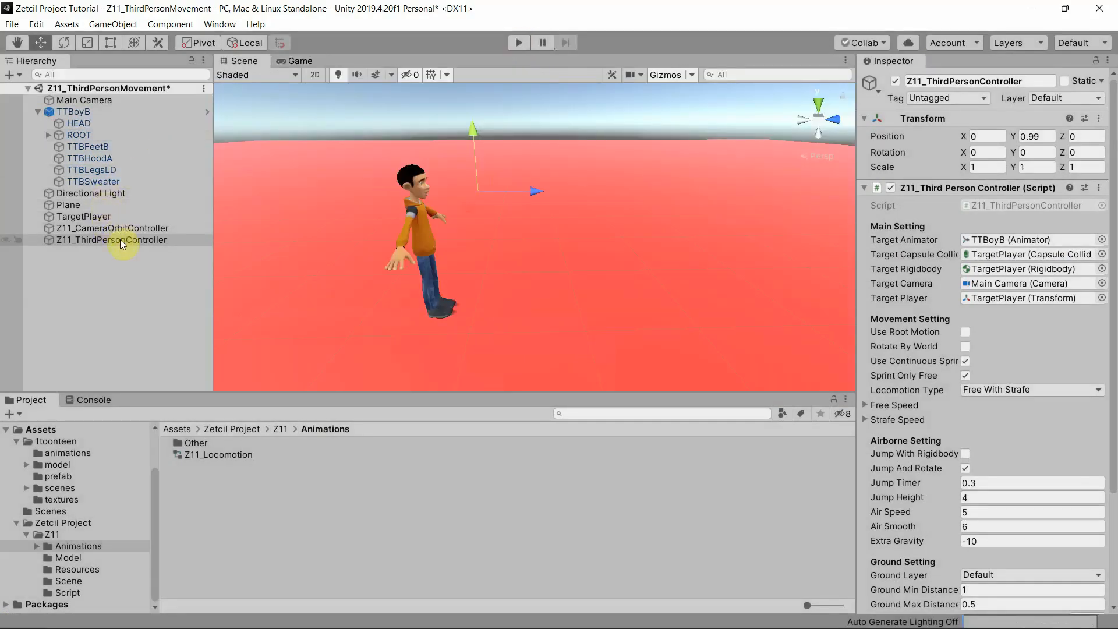
Step: Enable the Mesh Renderer of TargetPlayer and compare its capsule with the character's position
{"action": "left_click", "coordinate": [96, 215]}
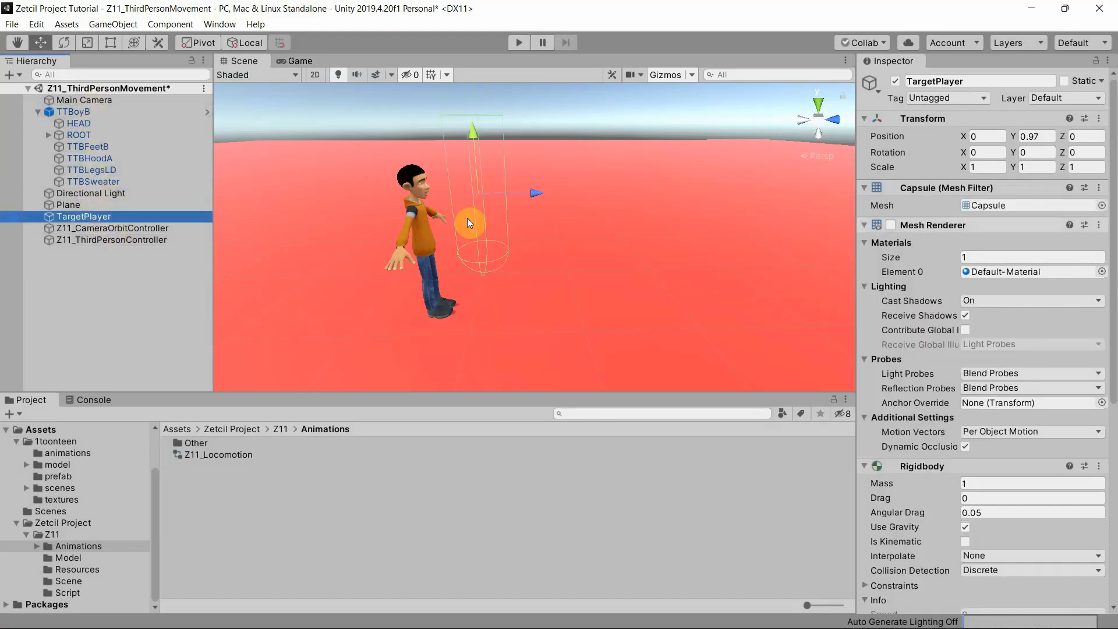
{"action": "left_click", "coordinate": [892, 225]}
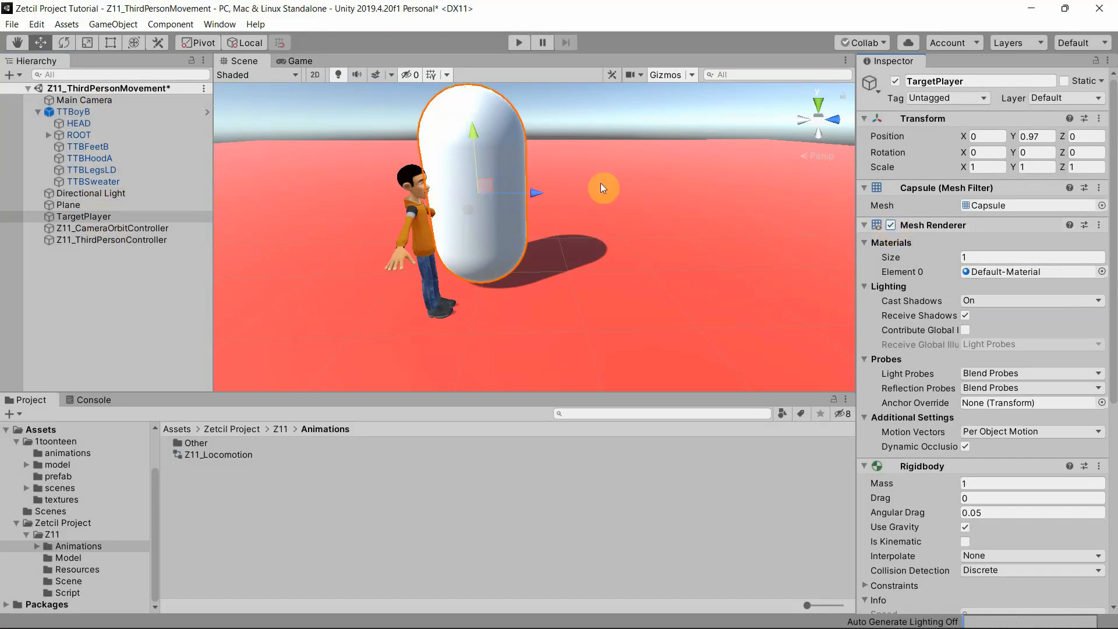
{"action": "right_click_drag", "start_coordinate": [562, 166], "coordinate": [719, 236]}
{"action": "middle_click_drag", "start_coordinate": [562, 215], "coordinate": [652, 214]}
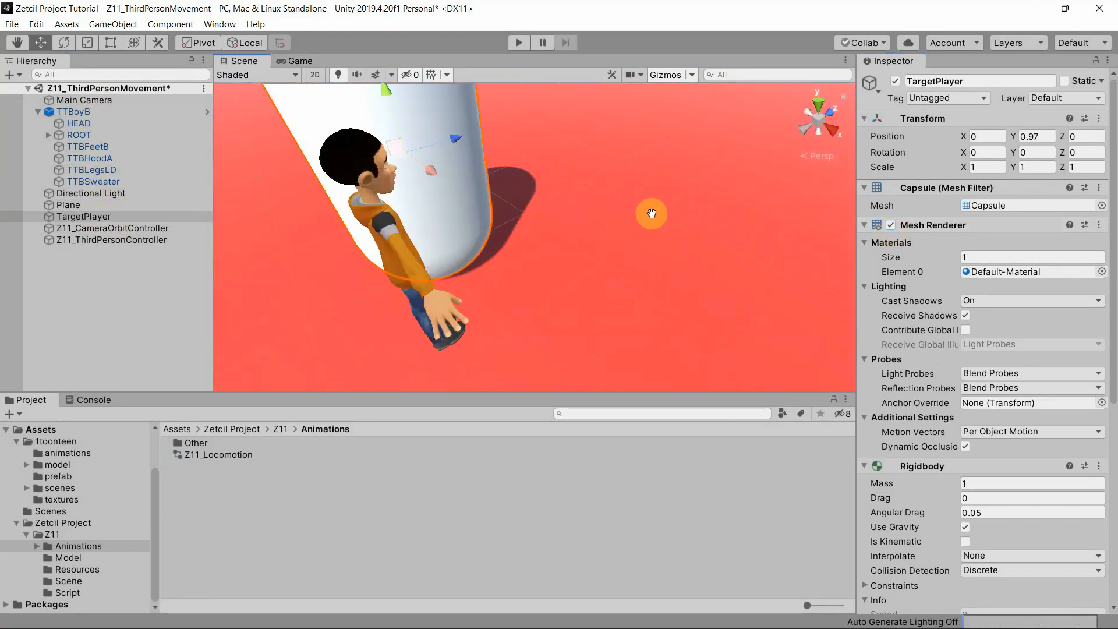
{"action": "scroll", "coordinate": [615, 222], "scroll_direction": "down", "scroll_amount": 5}
{"action": "right_click_drag", "start_coordinate": [562, 248], "coordinate": [614, 218]}
{"action": "middle_click_drag", "start_coordinate": [529, 250], "coordinate": [627, 207]}
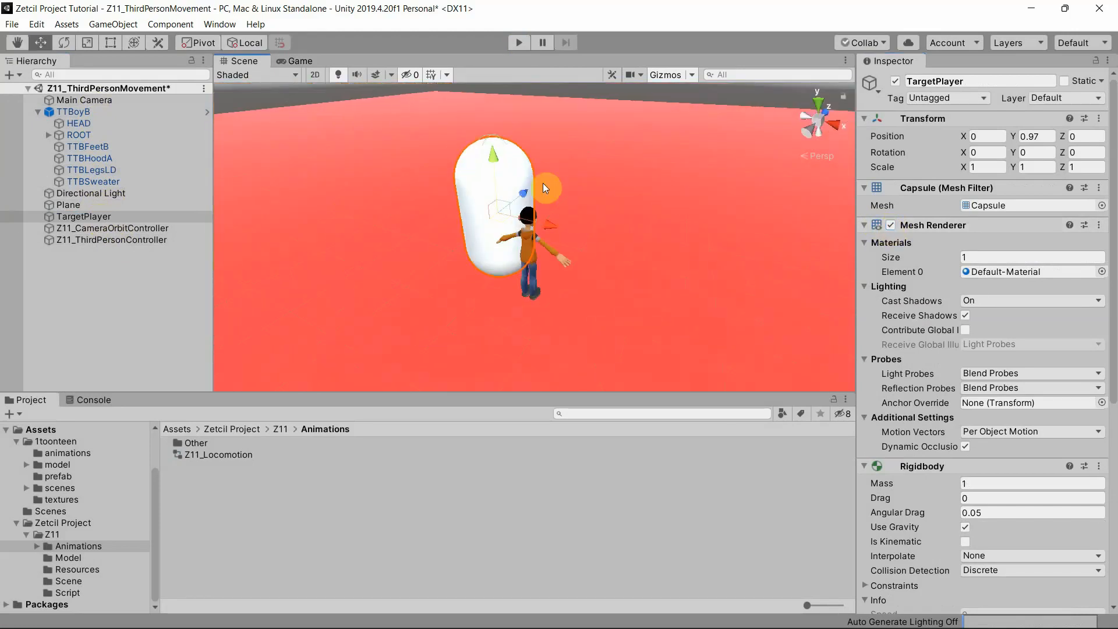
Step: Make TTBoyB a child of TargetPlayer and reset its local position to 0, 0, 0
{"action": "left_click", "coordinate": [83, 111]}
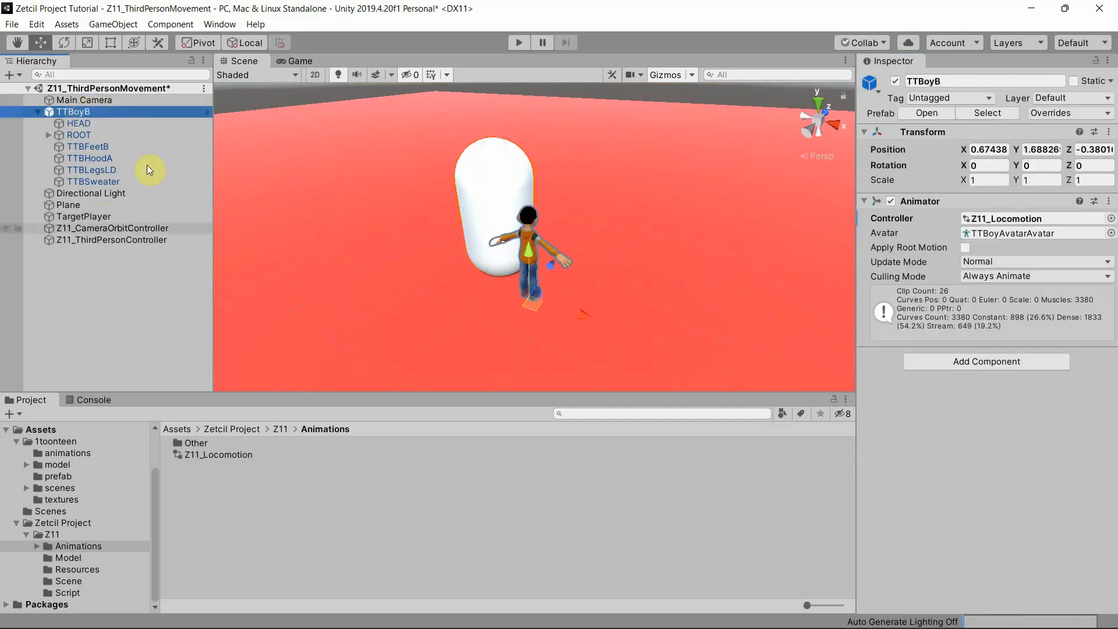
{"action": "left_click_drag", "start_coordinate": [68, 110], "coordinate": [82, 216]}
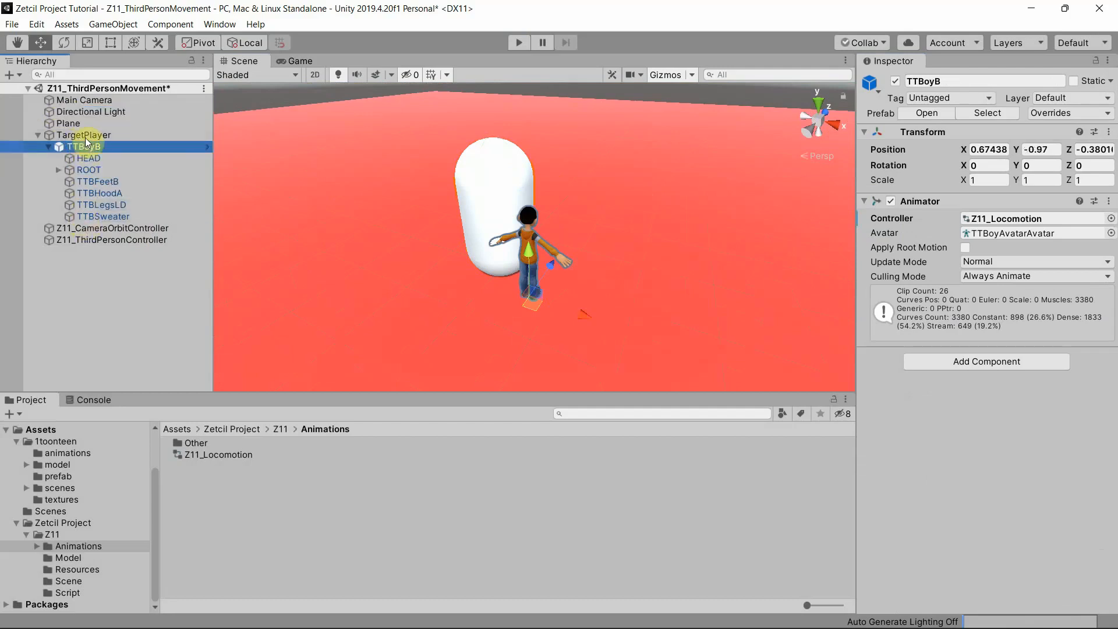
{"action": "left_click", "coordinate": [1109, 132]}
{"action": "left_click", "coordinate": [1075, 146]}
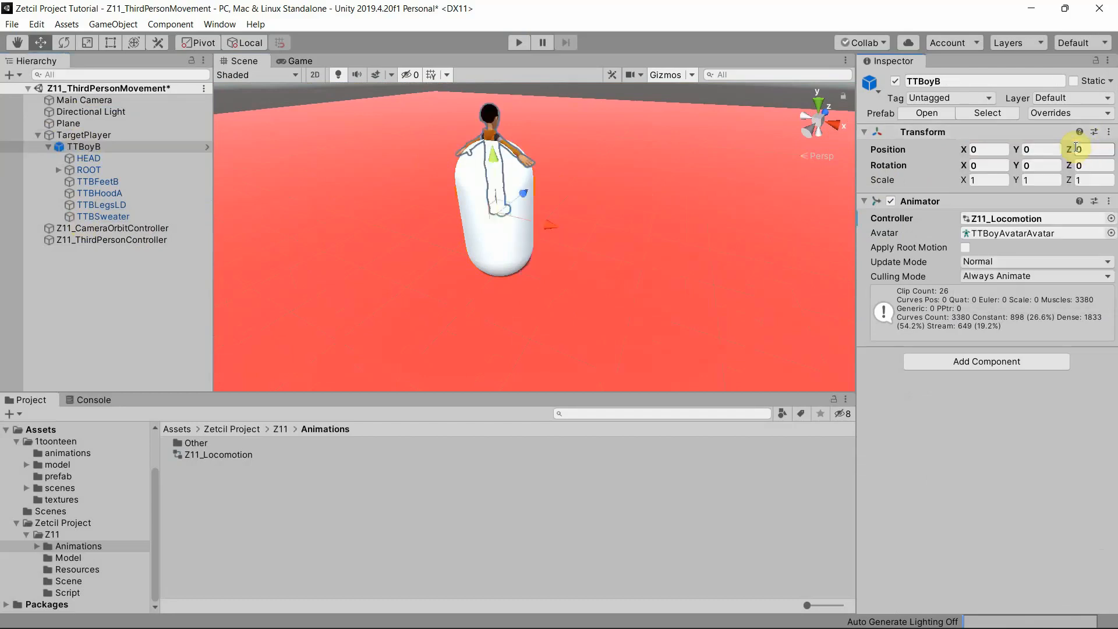
{"action": "left_click_drag", "start_coordinate": [717, 206], "coordinate": [571, 203], "text": "alt"}
{"action": "scroll", "coordinate": [570, 203], "scroll_direction": "up", "scroll_amount": 5}
{"action": "left_click_drag", "start_coordinate": [676, 240], "coordinate": [595, 236], "text": "alt"}
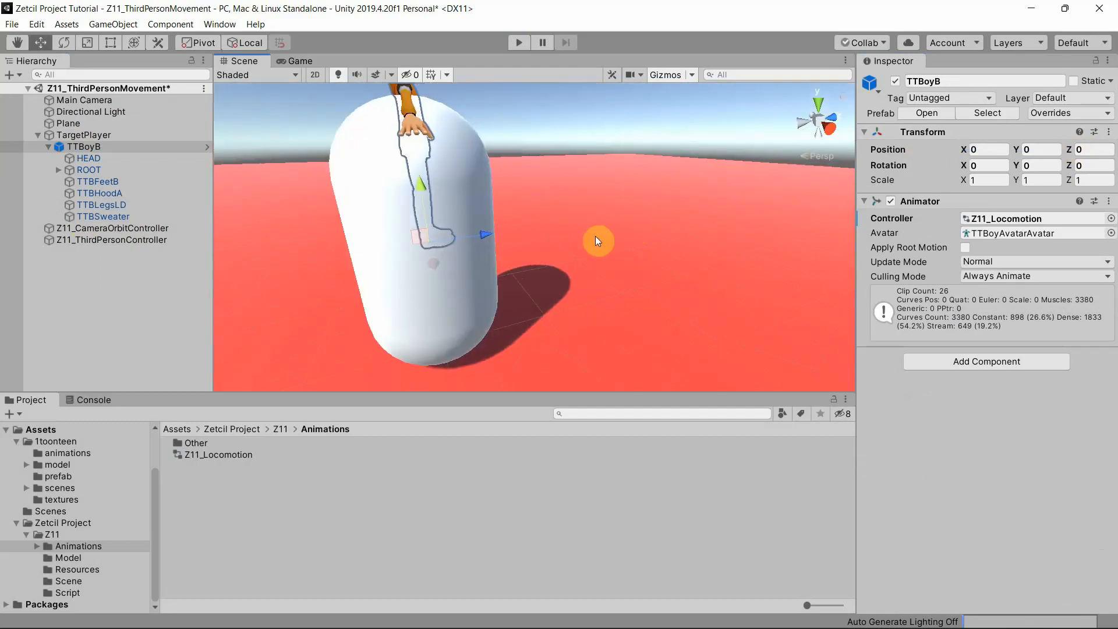
Step: Disable the Mesh Renderer of TargetPlayer and lower TTBoyB to a local Y position of -0.966
{"action": "left_click", "coordinate": [121, 137]}
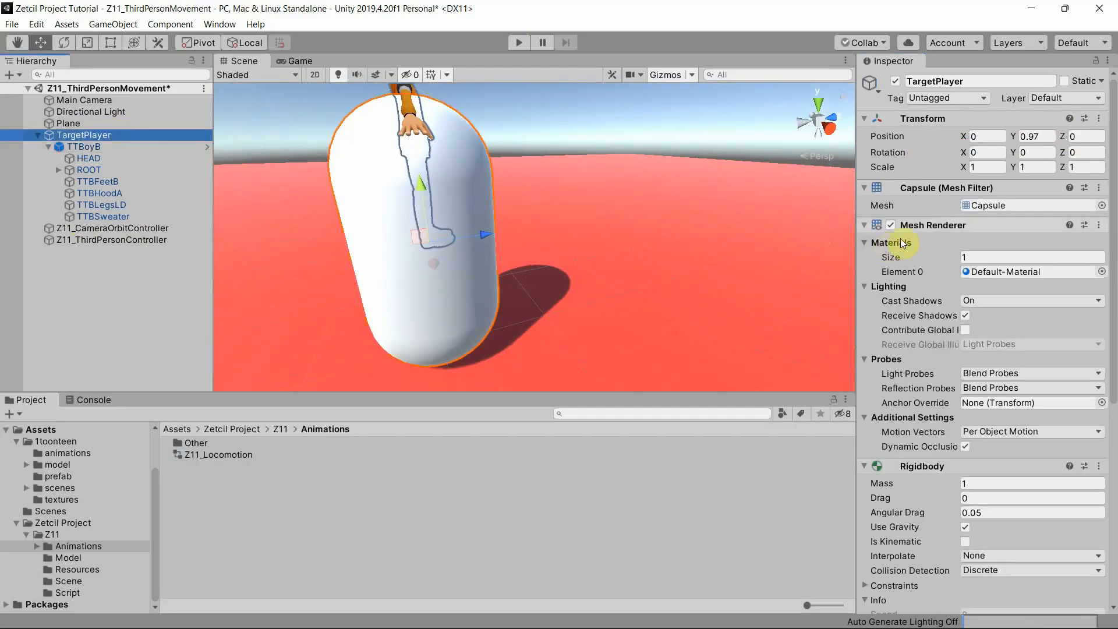
{"action": "left_click", "coordinate": [891, 225]}
{"action": "left_click", "coordinate": [128, 146]}
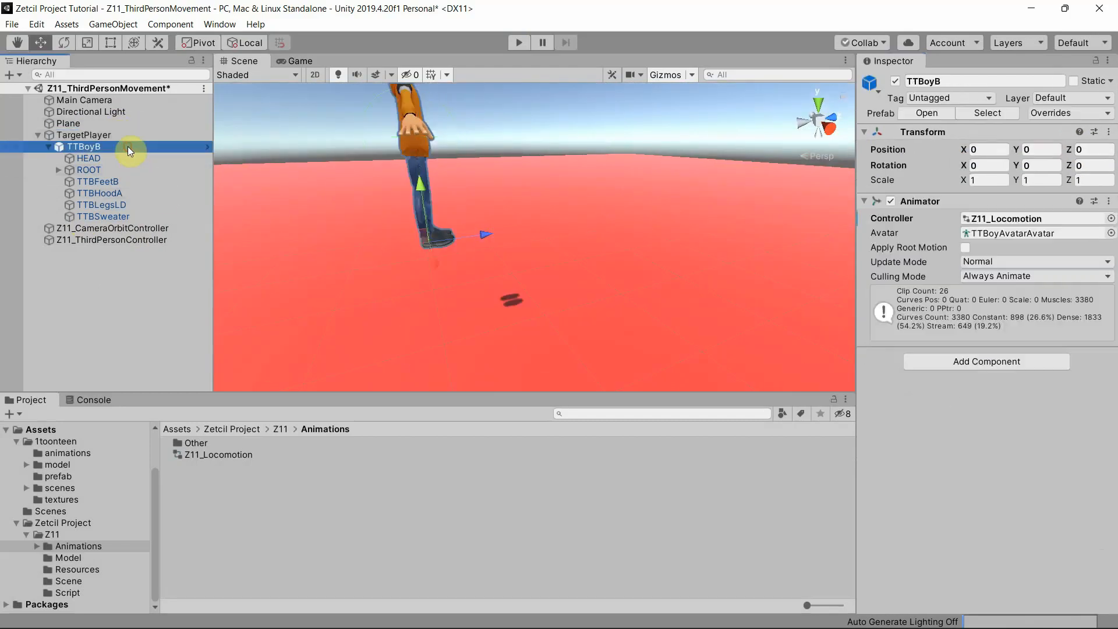
{"action": "left_click_drag", "start_coordinate": [421, 181], "coordinate": [435, 282]}
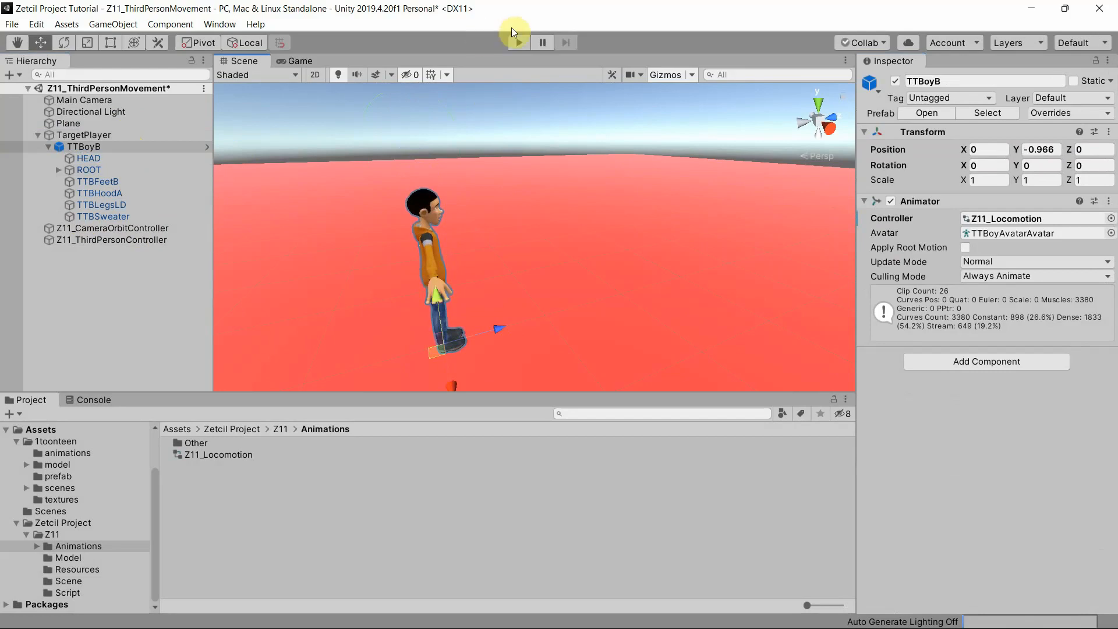
Step: Play the scene and test the character moving forward, backward and to both sides
{"action": "left_click", "coordinate": [520, 43]}
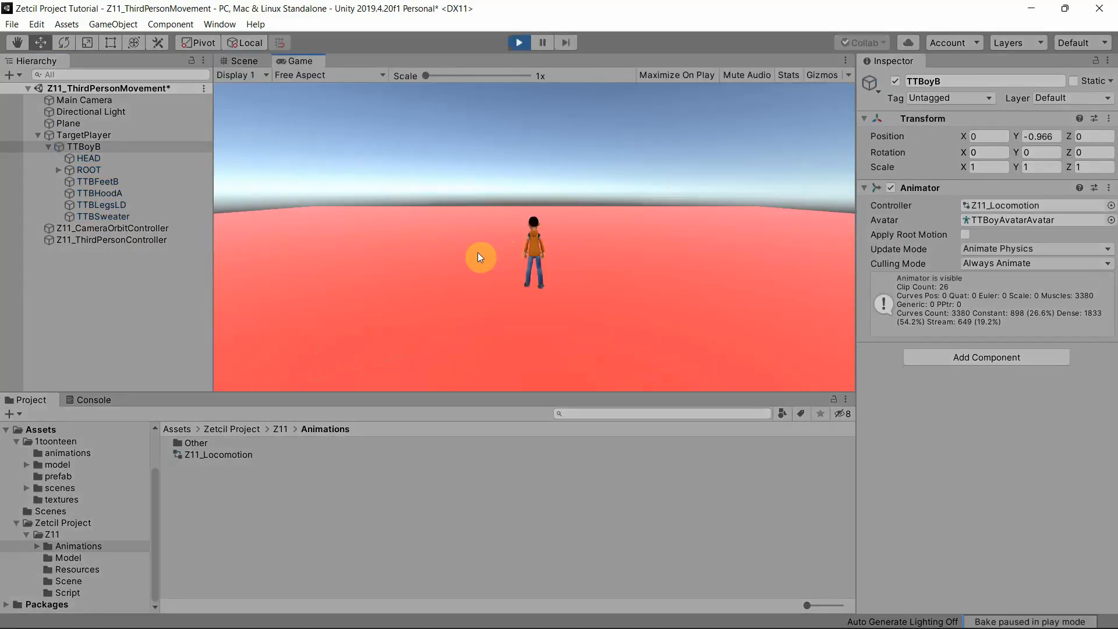
{"action": "key", "text": "w"}
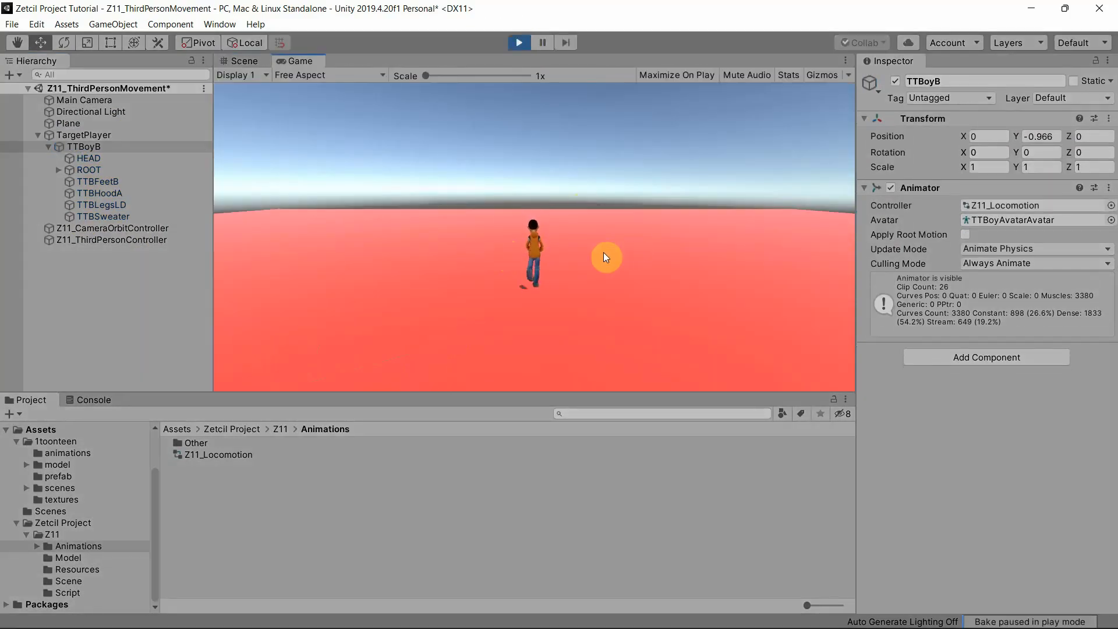
{"action": "key", "text": "s"}
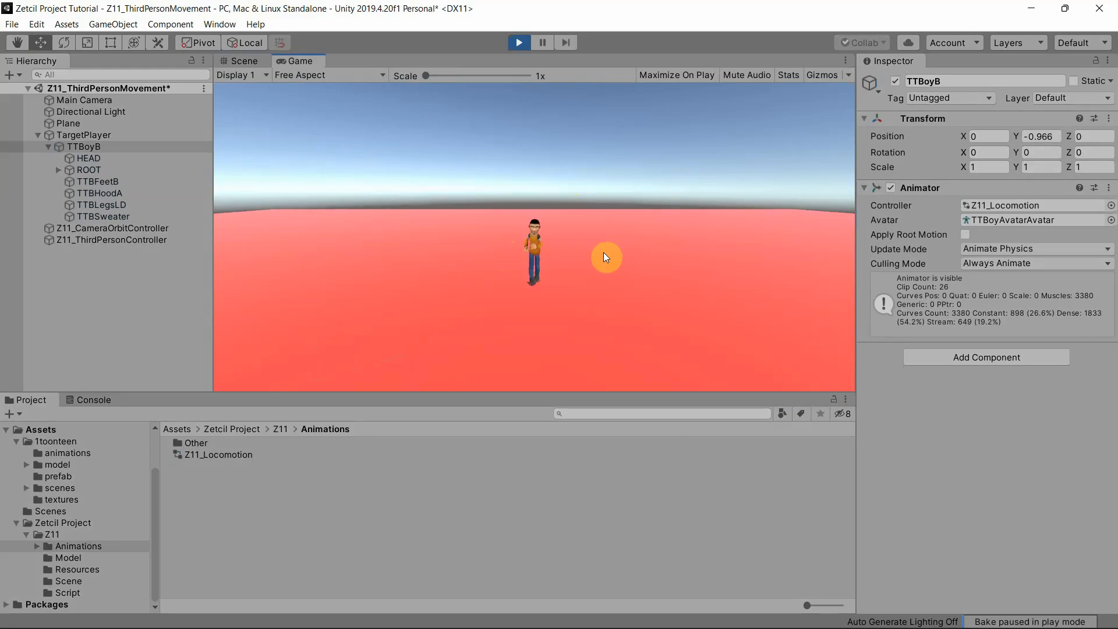
{"action": "key", "text": "d"}
{"action": "key", "text": "s"}
{"action": "key", "text": "a"}
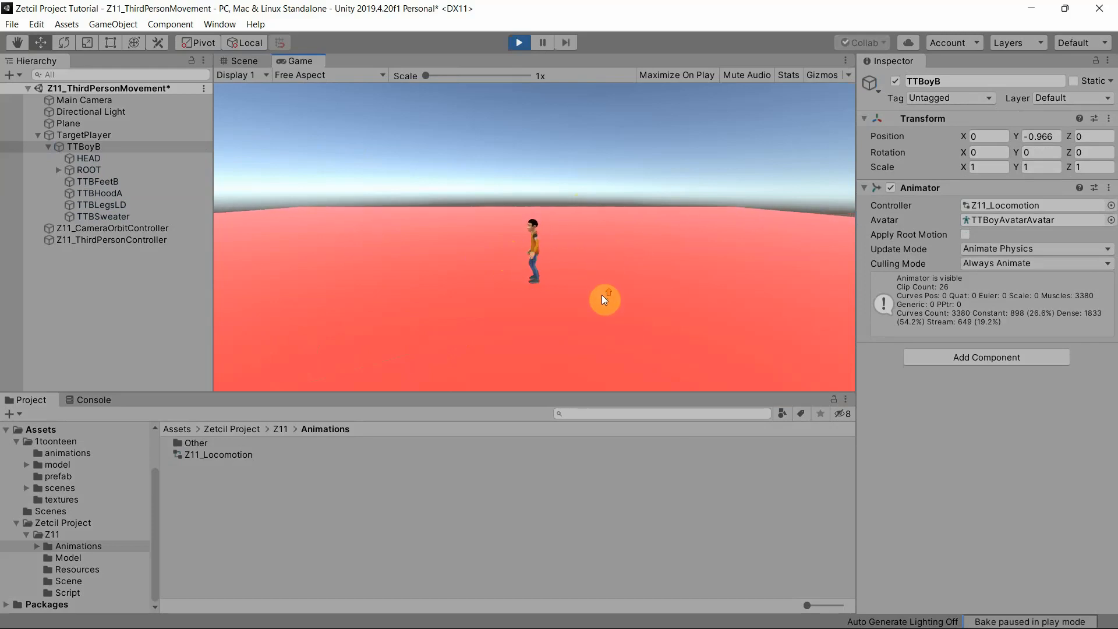
Step: Zoom the game camera in on the character, test orbiting it while the character runs, and stop play mode
{"action": "scroll", "coordinate": [603, 299], "scroll_direction": "down", "scroll_amount": 1}
{"action": "scroll", "coordinate": [603, 295], "scroll_direction": "down", "scroll_amount": 3}
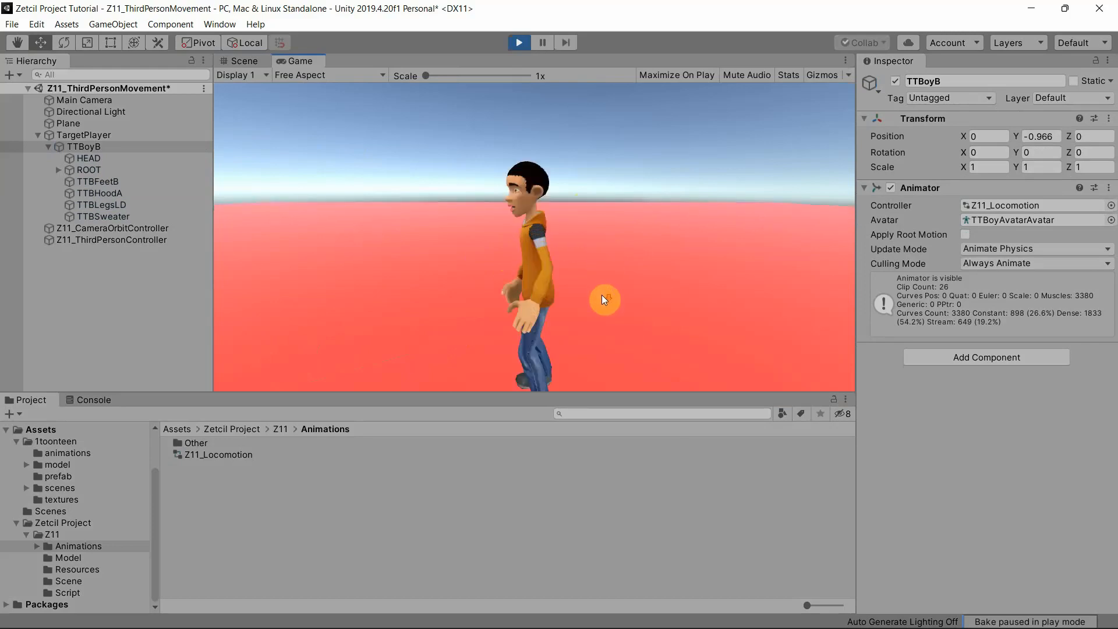
{"action": "key", "text": "a"}
{"action": "key", "text": "w"}
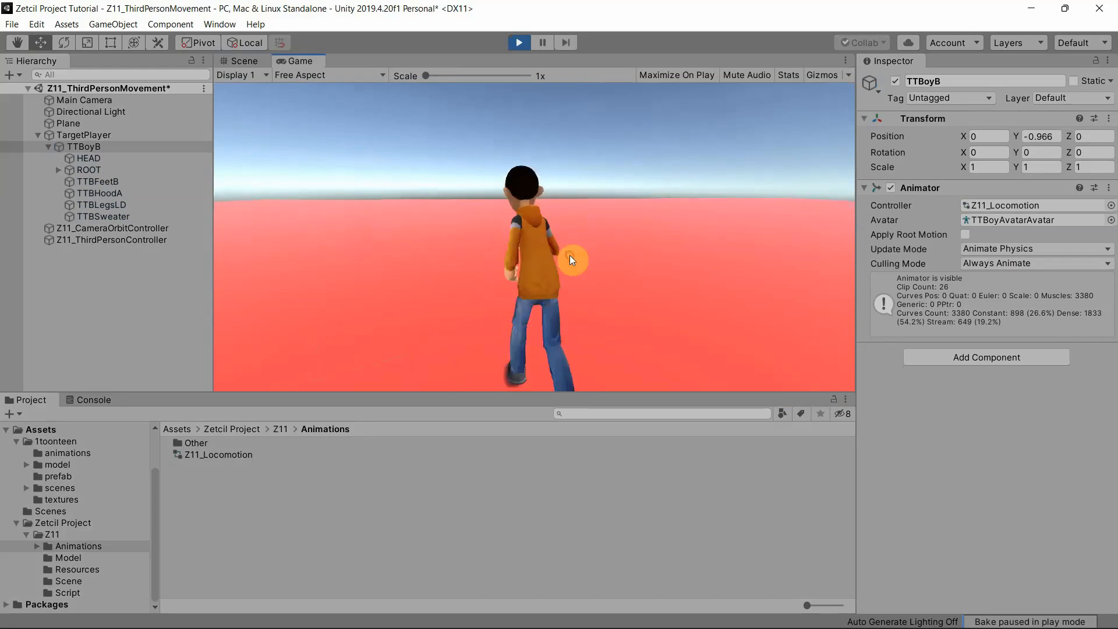
{"action": "left_click_drag", "start_coordinate": [717, 259], "coordinate": [681, 229]}
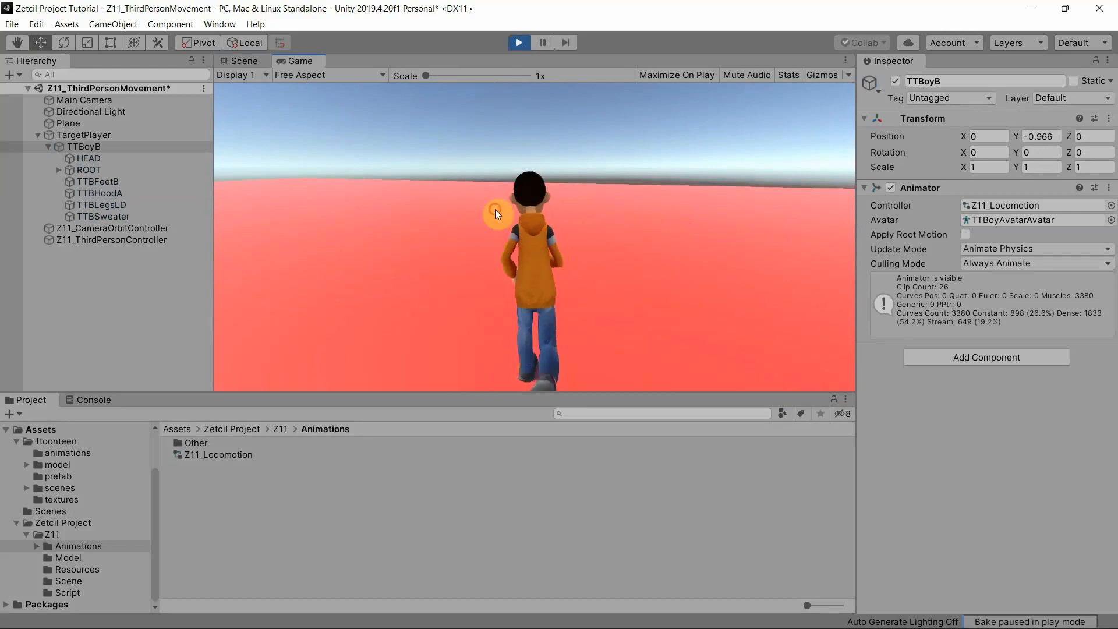
{"action": "left_click_drag", "start_coordinate": [495, 209], "coordinate": [649, 289]}
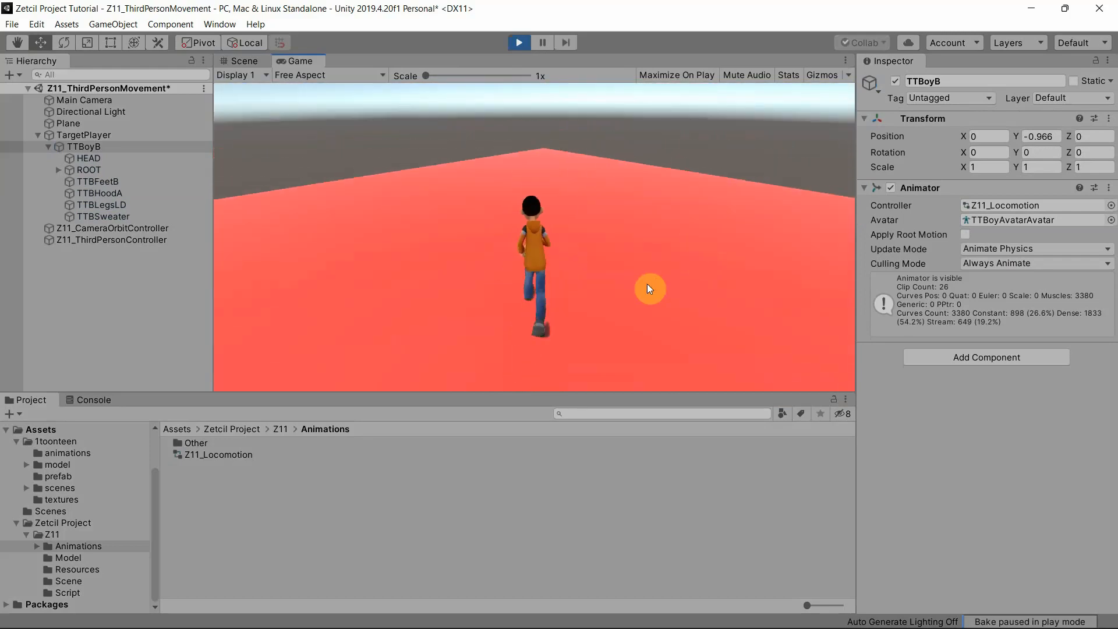
{"action": "key", "text": "s"}
{"action": "left_click_drag", "start_coordinate": [647, 285], "coordinate": [597, 251]}
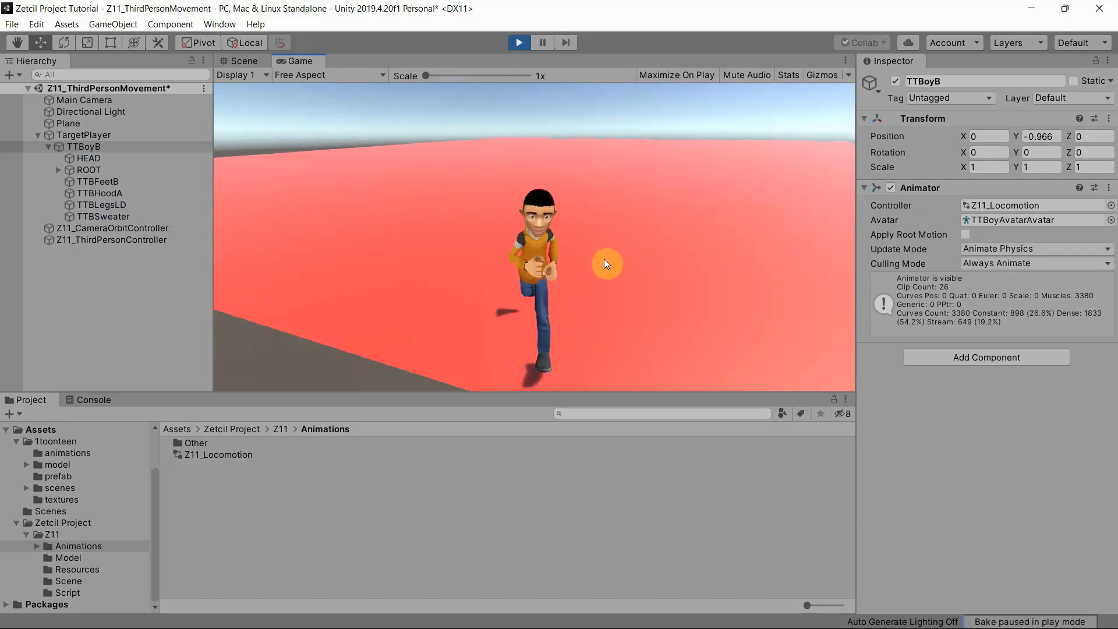
{"action": "left_click_drag", "start_coordinate": [596, 251], "coordinate": [599, 261]}
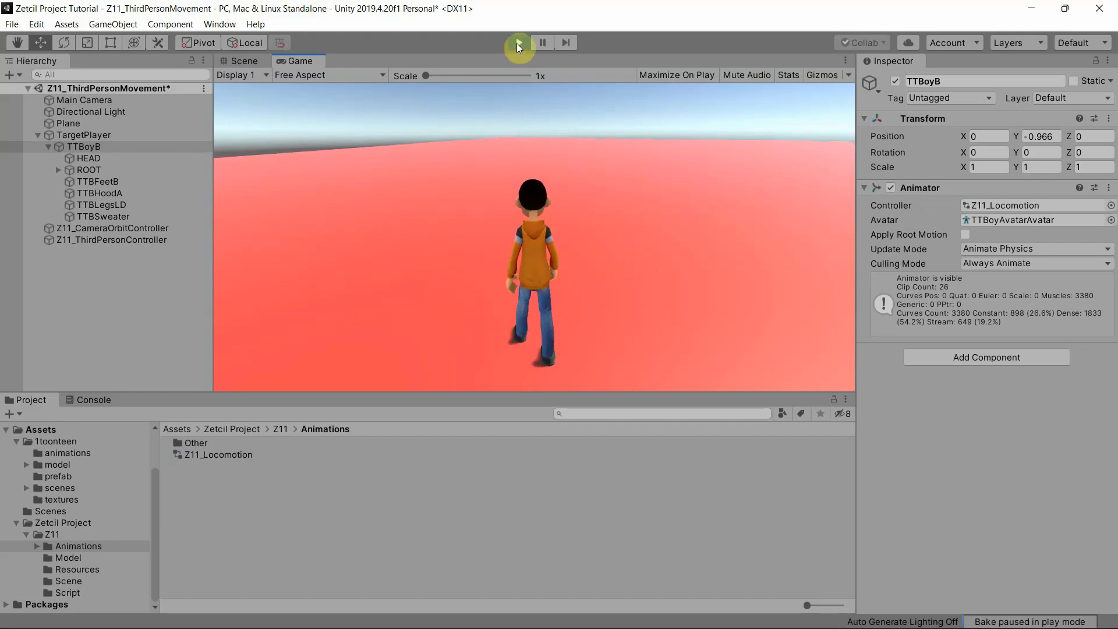
{"action": "left_click", "coordinate": [517, 43]}
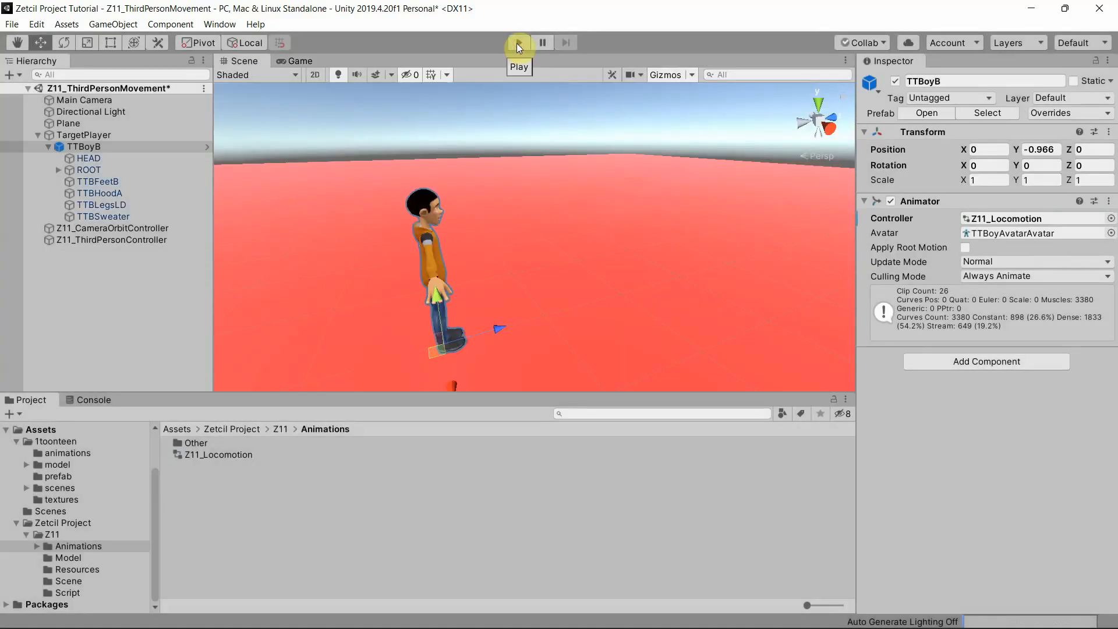